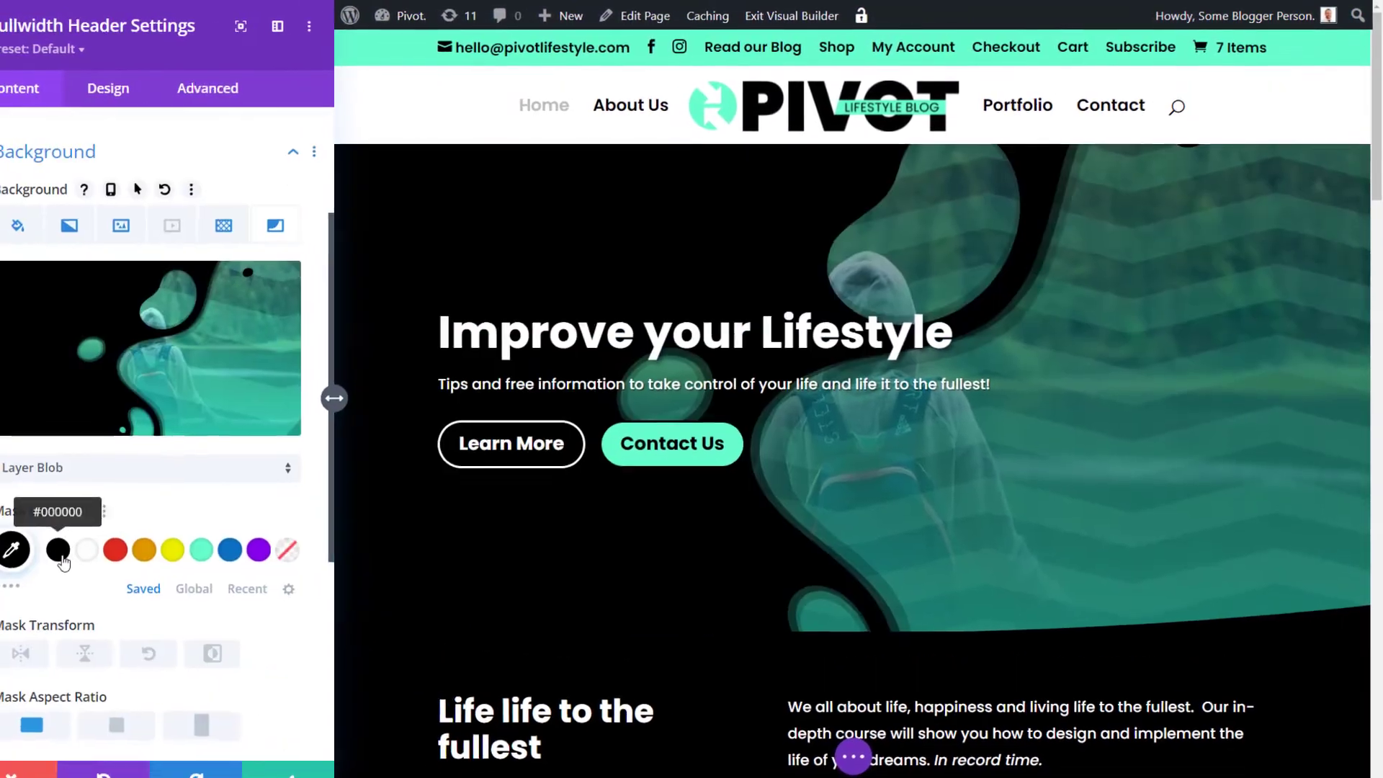
# Set the fullwidth header's Layer Blob mask color to black (#000000)
pyautogui.click(57, 550)
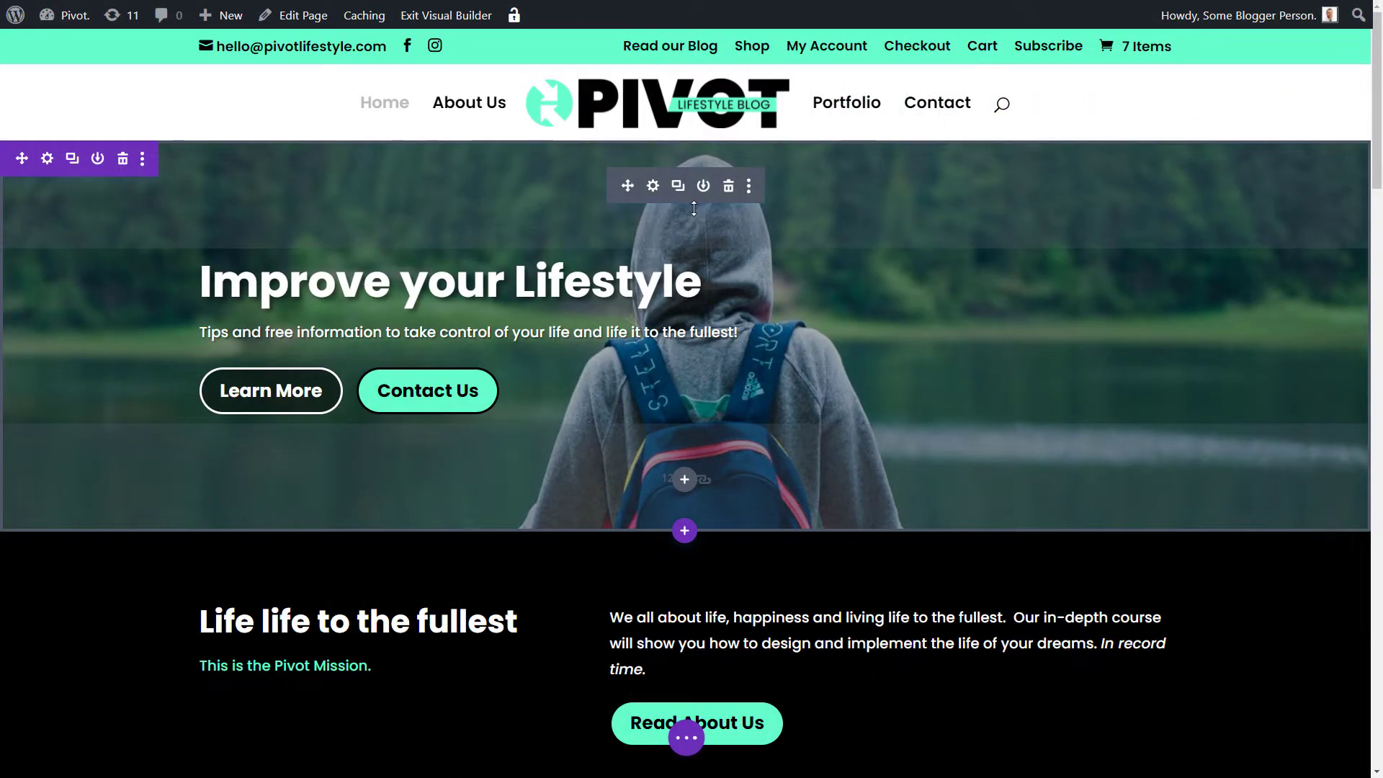
# Make the fullwidth header taller with more top and bottom padding, and add a Layer Blob background mask to it
pyautogui.moveTo(752, 488); pyautogui.dragTo(760, 548)
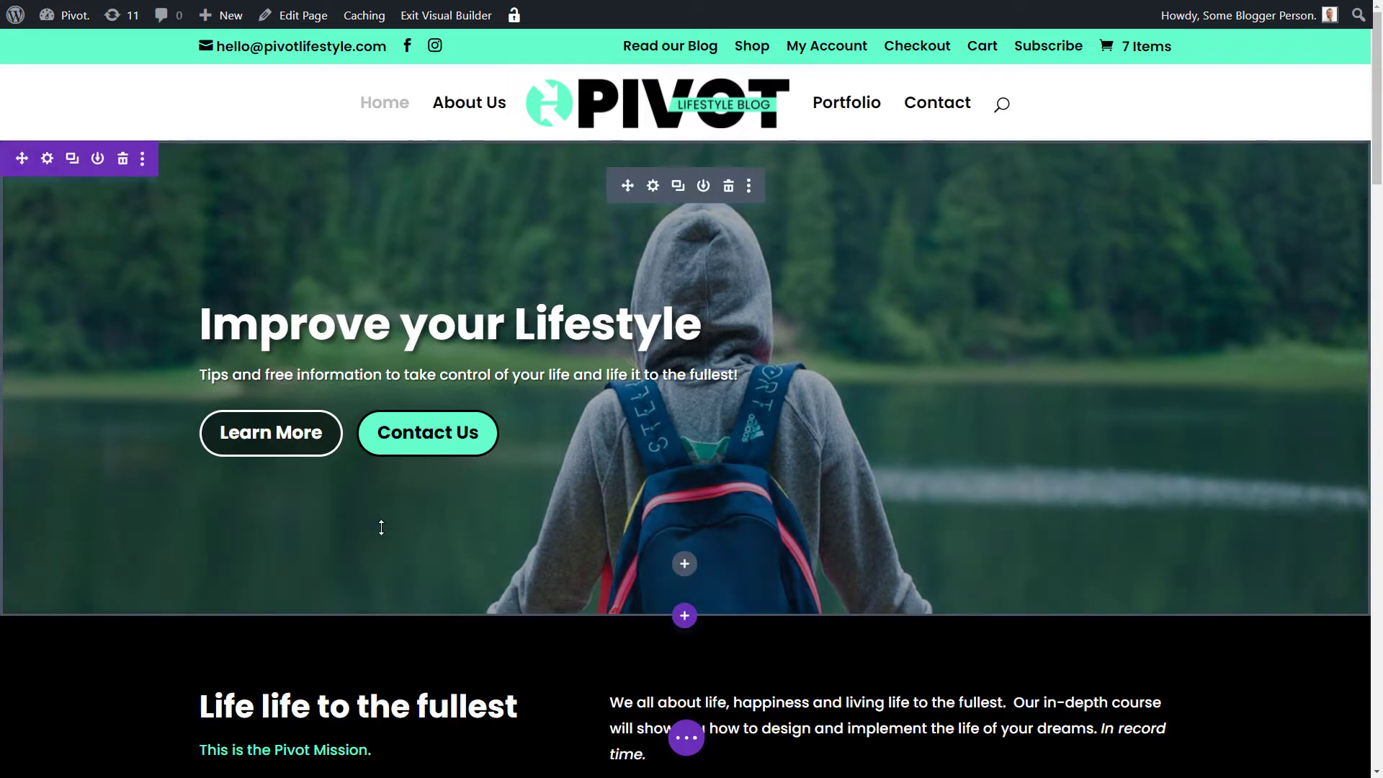
pyautogui.click(652, 187)
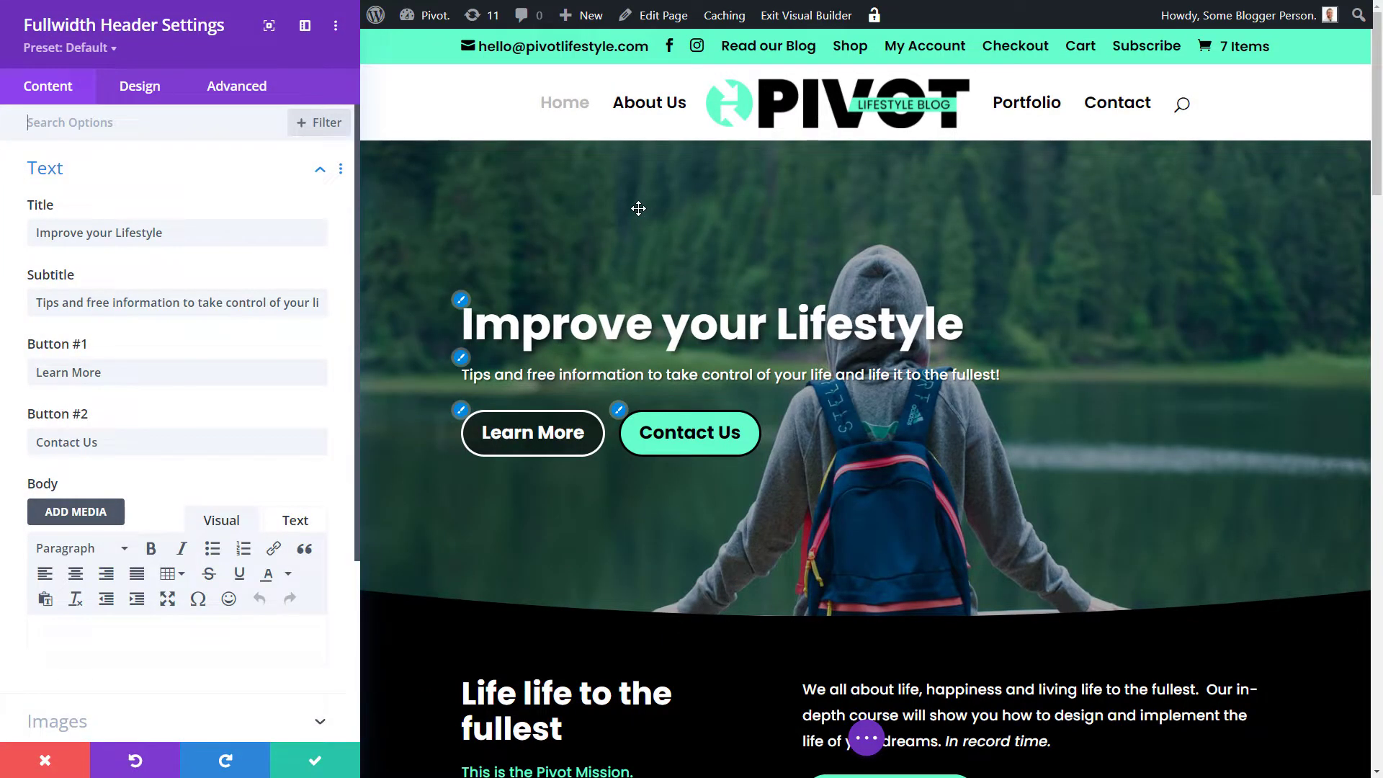
pyautogui.scroll(-5, 209, 295)
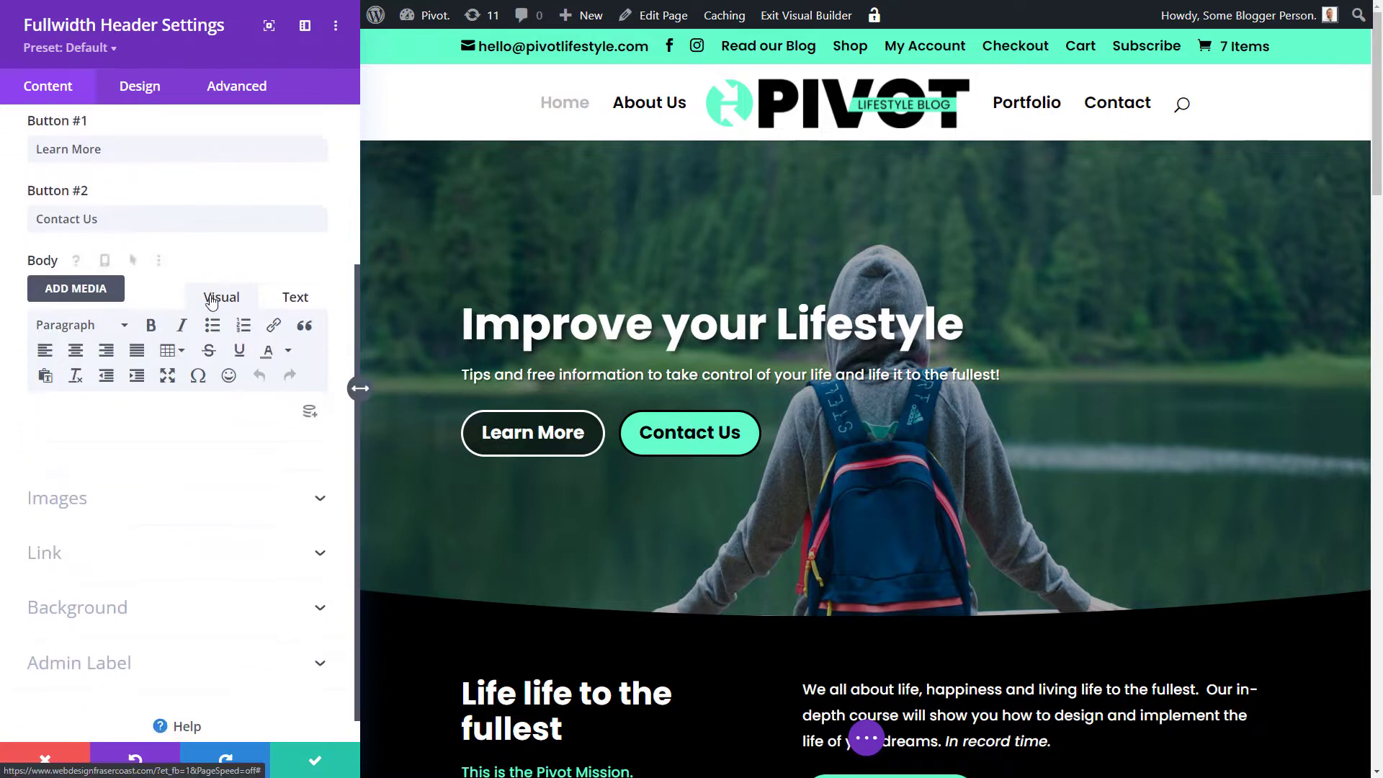
pyautogui.click(81, 583)
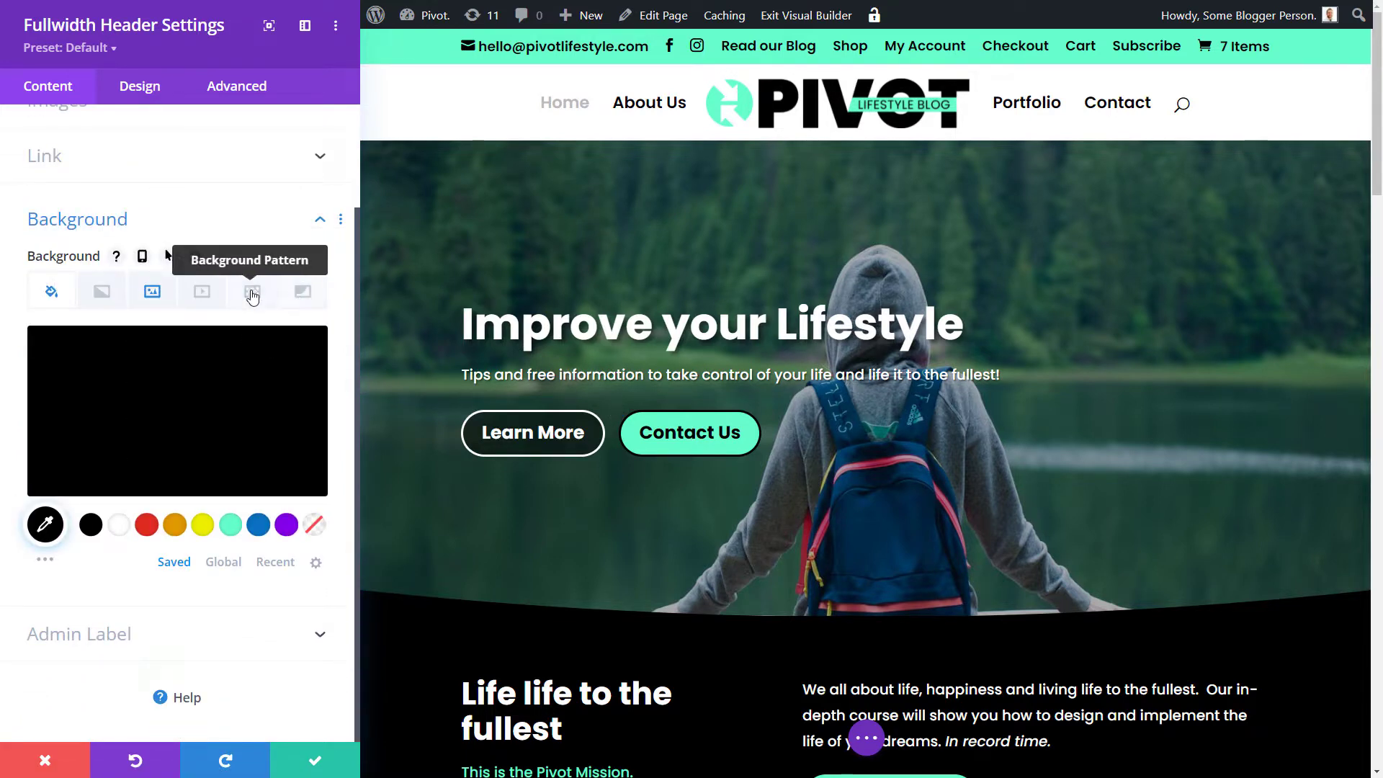
pyautogui.click(305, 292)
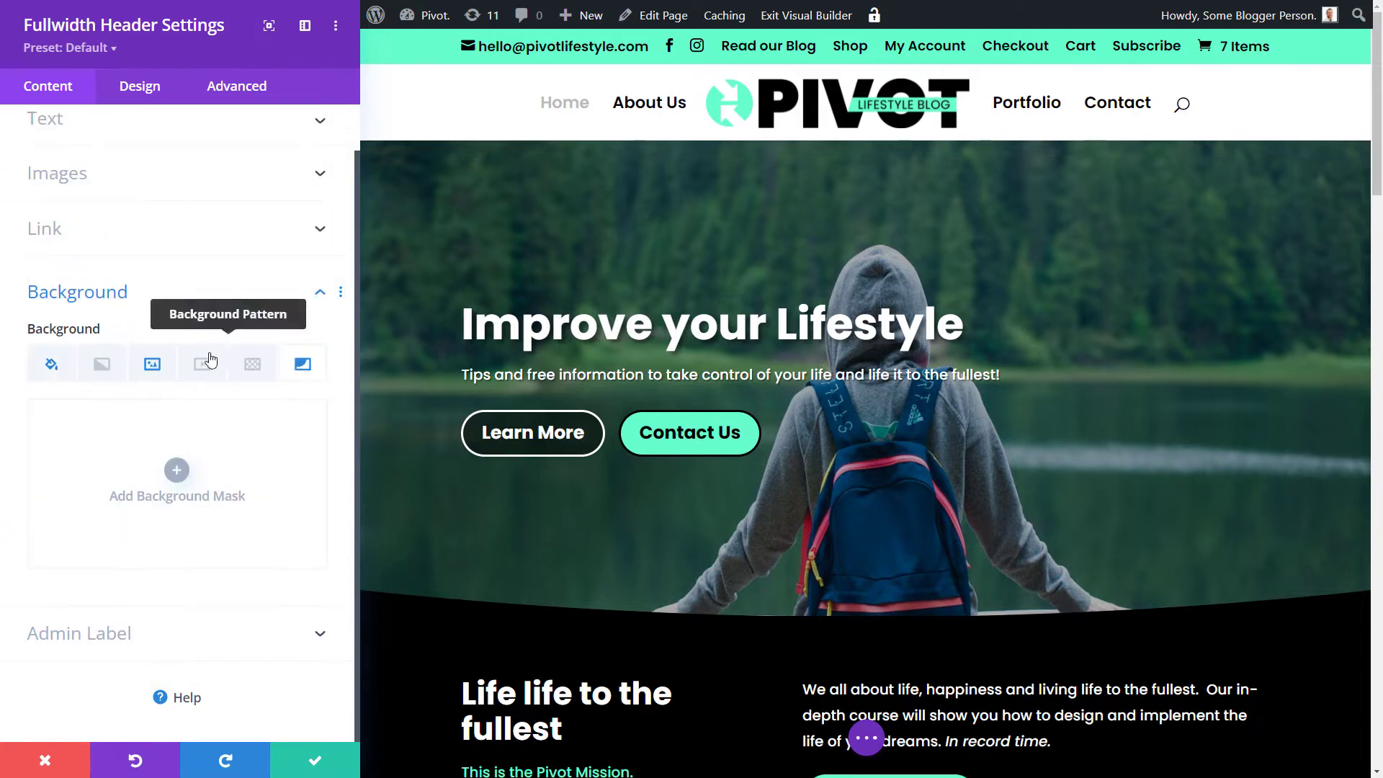
pyautogui.click(176, 472)
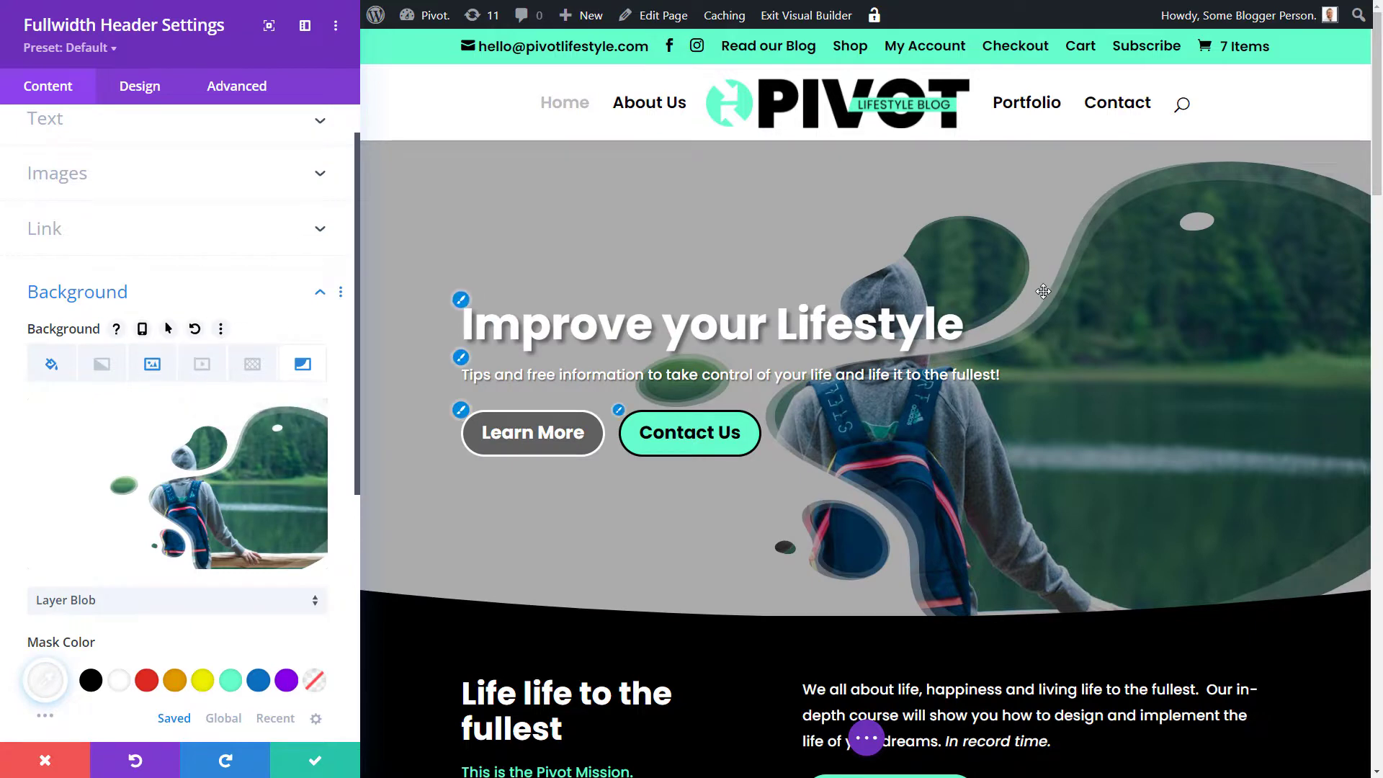
# Set the background mask color to black with its opacity lowered to 0.68
pyautogui.scroll(-1, 923, 208)
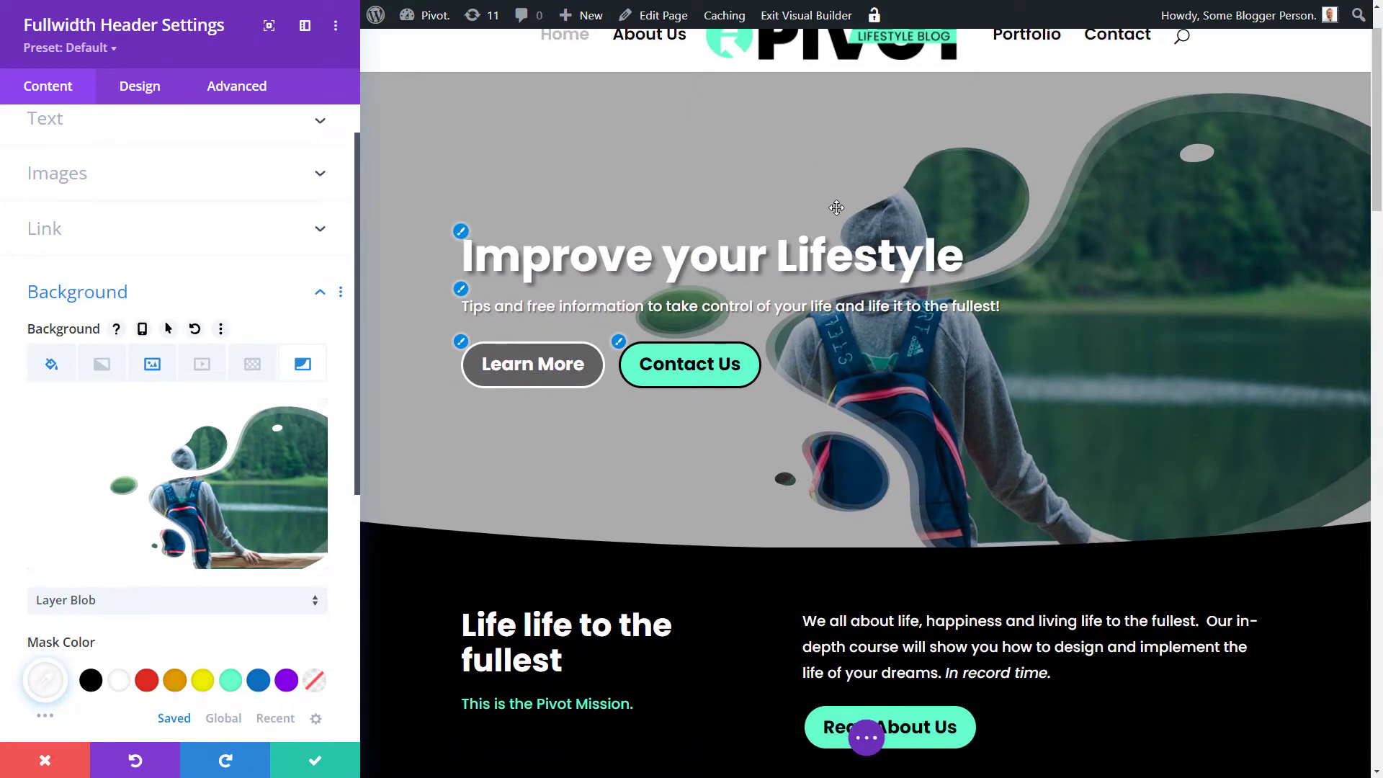
pyautogui.click(94, 683)
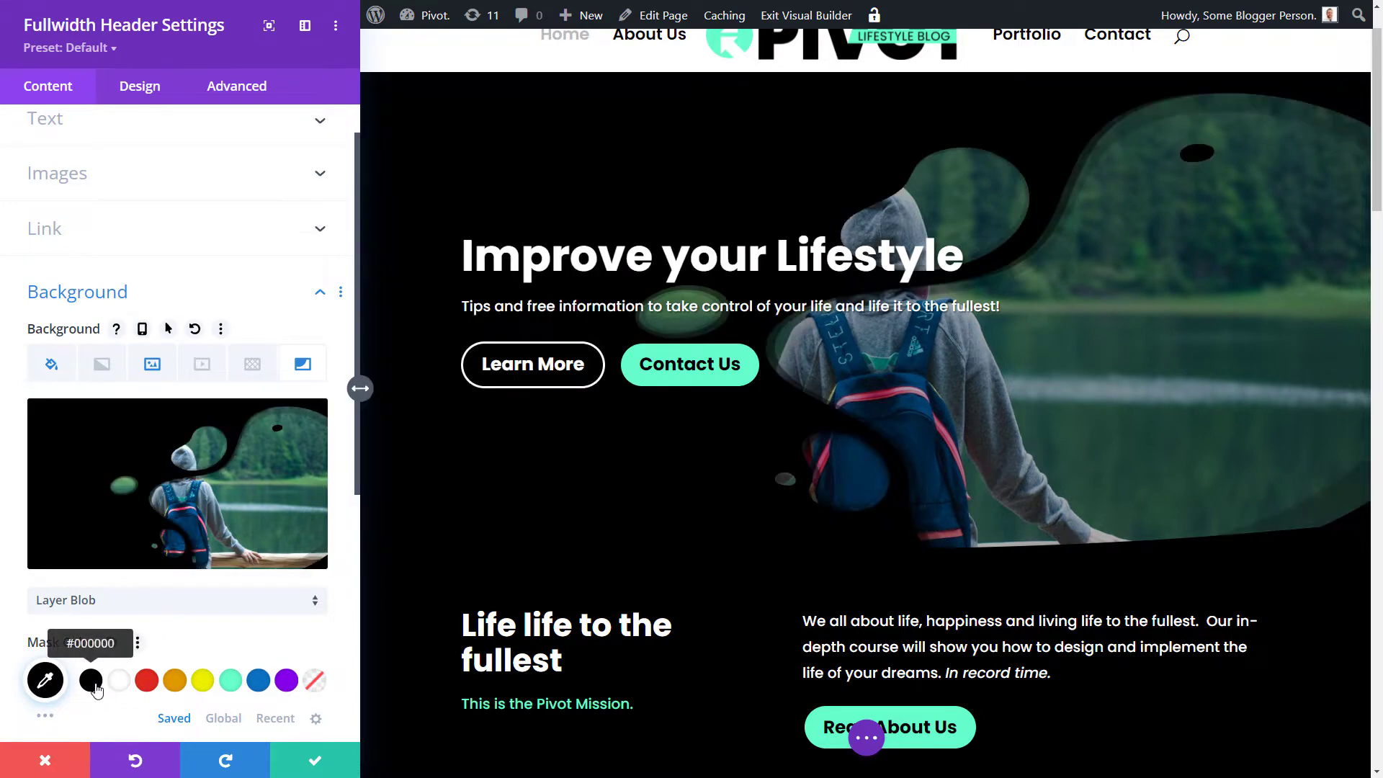
pyautogui.scroll(-2, 50, 680)
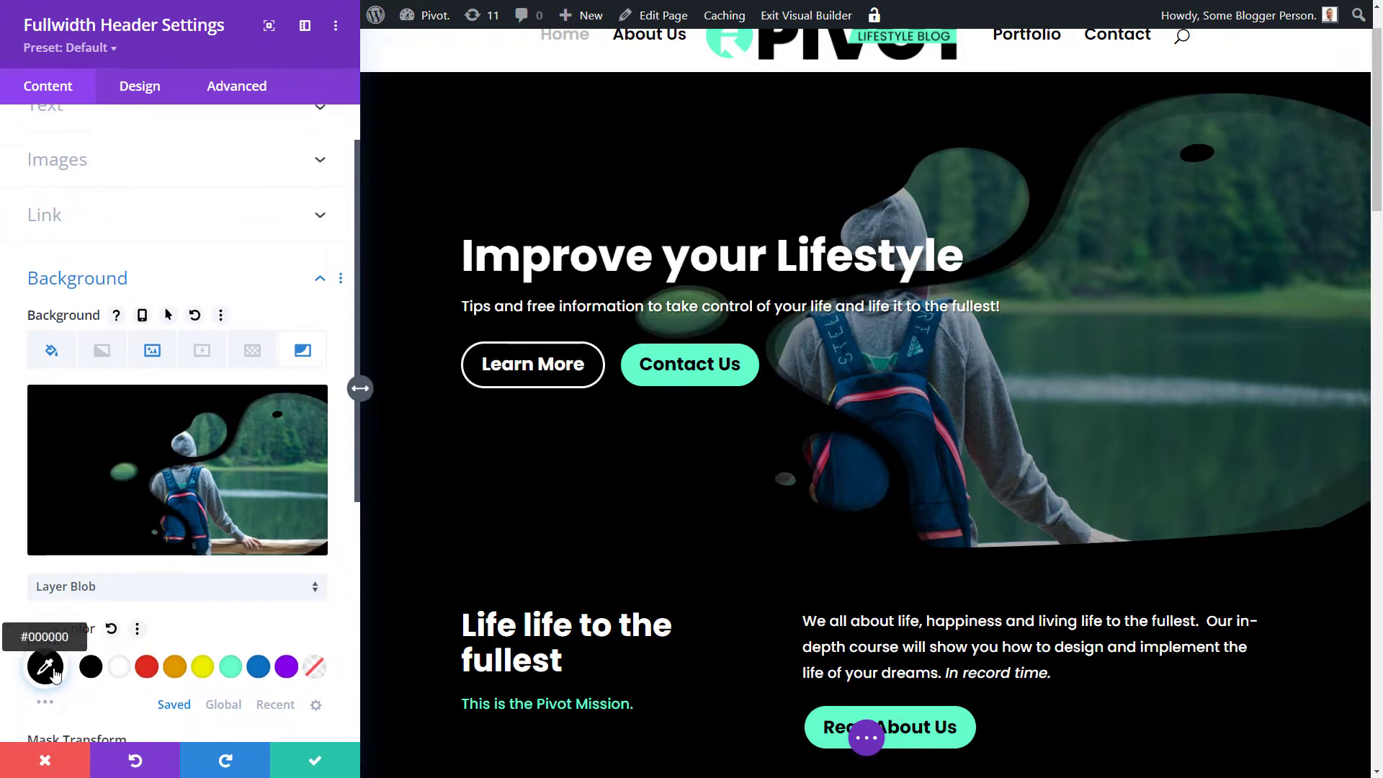
pyautogui.click(46, 536)
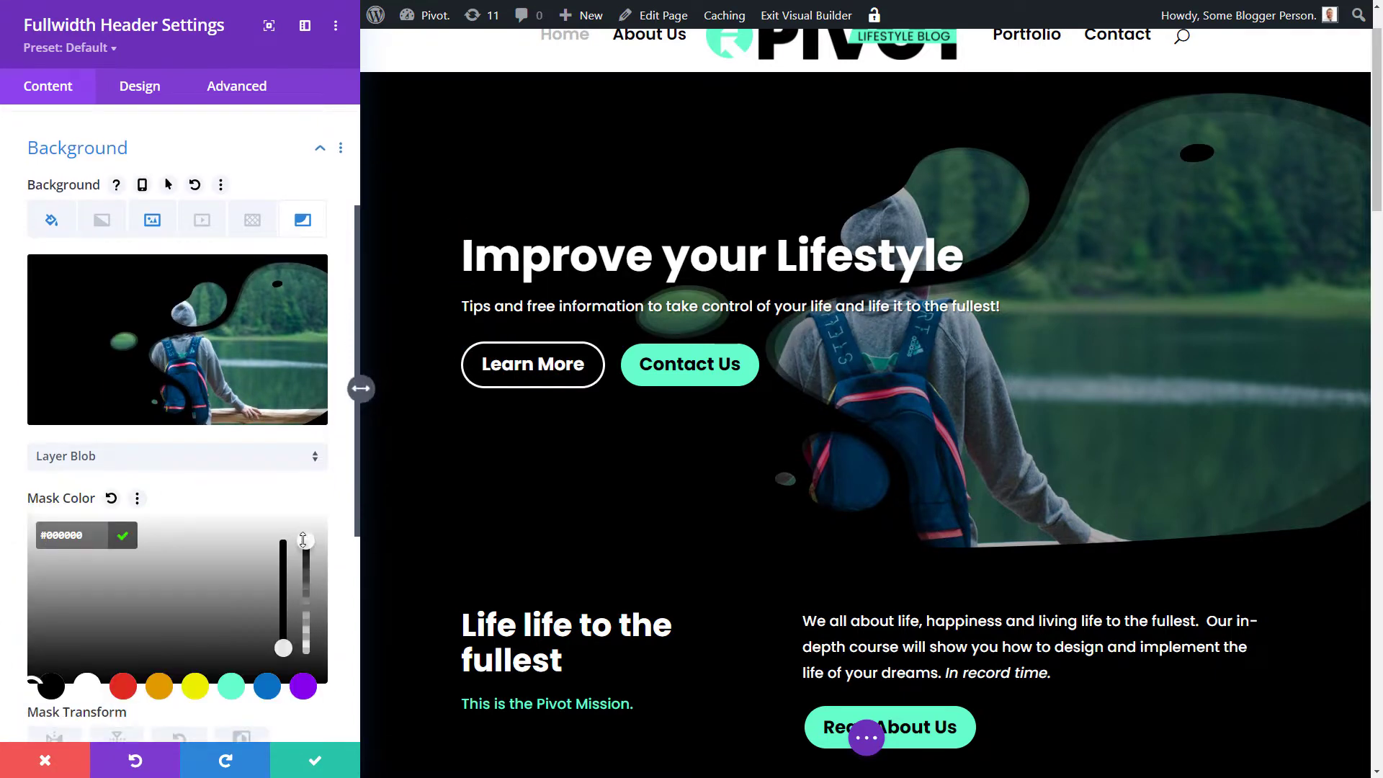
pyautogui.moveTo(306, 547); pyautogui.dragTo(306, 592)
pyautogui.scroll(1, 1186, 455)
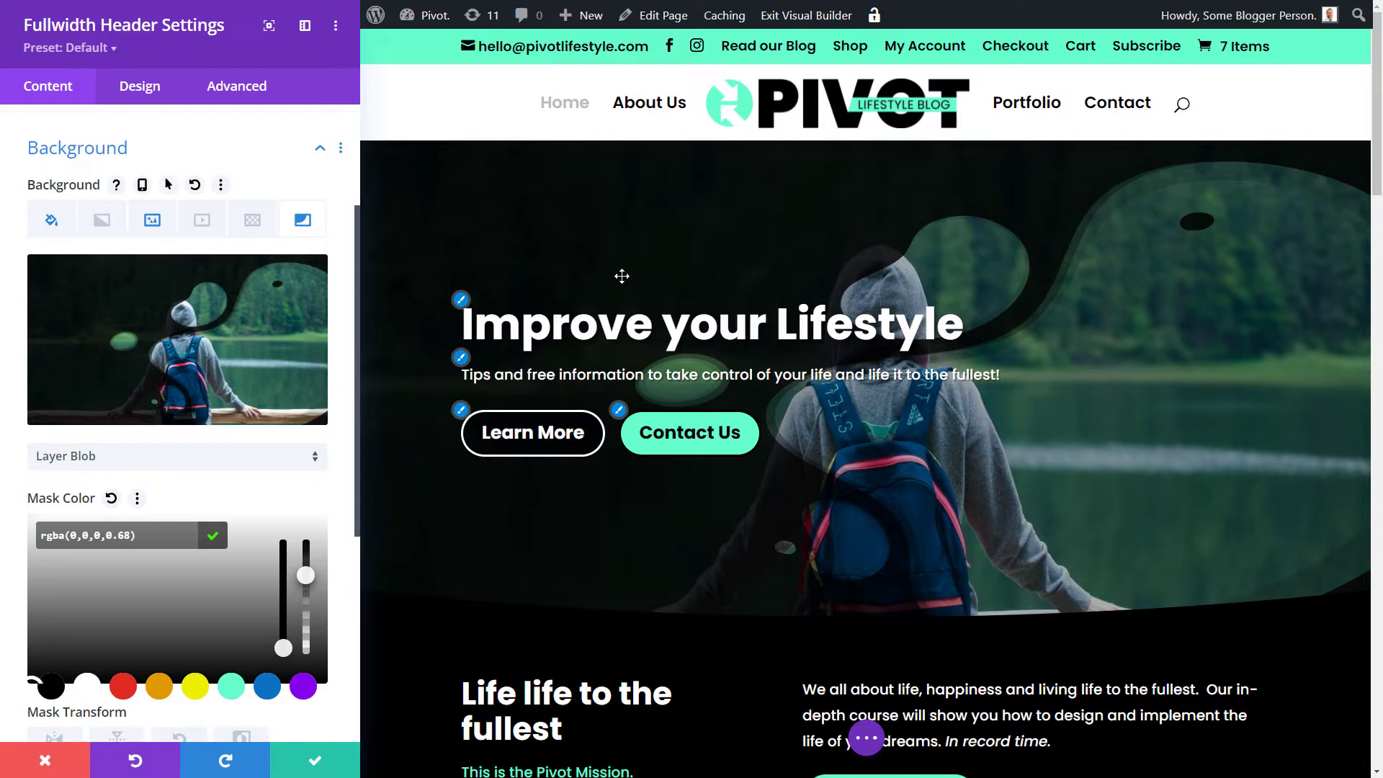
# Try the square and portrait aspect ratios on the mask and return it to landscape
pyautogui.scroll(-4, 154, 424)
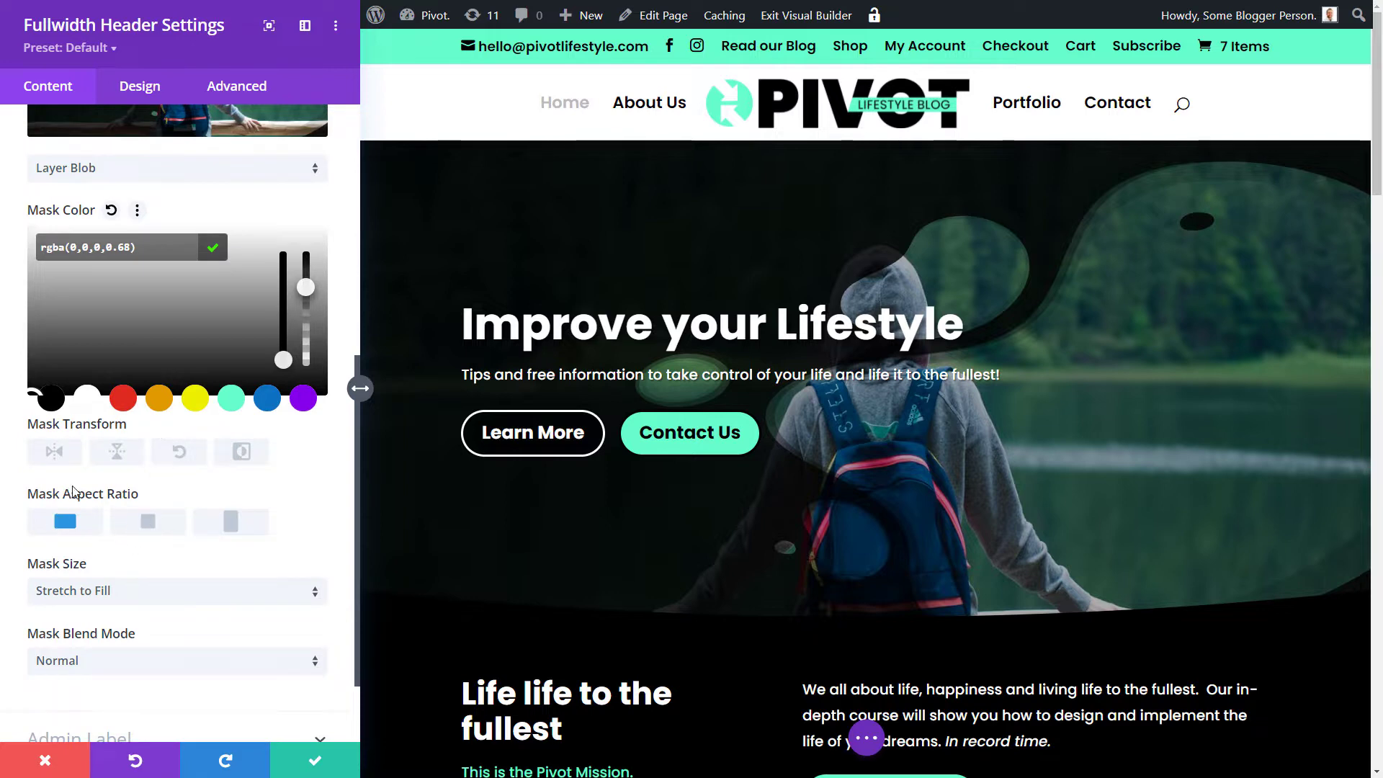
pyautogui.scroll(-2, 160, 420)
pyautogui.click(144, 420)
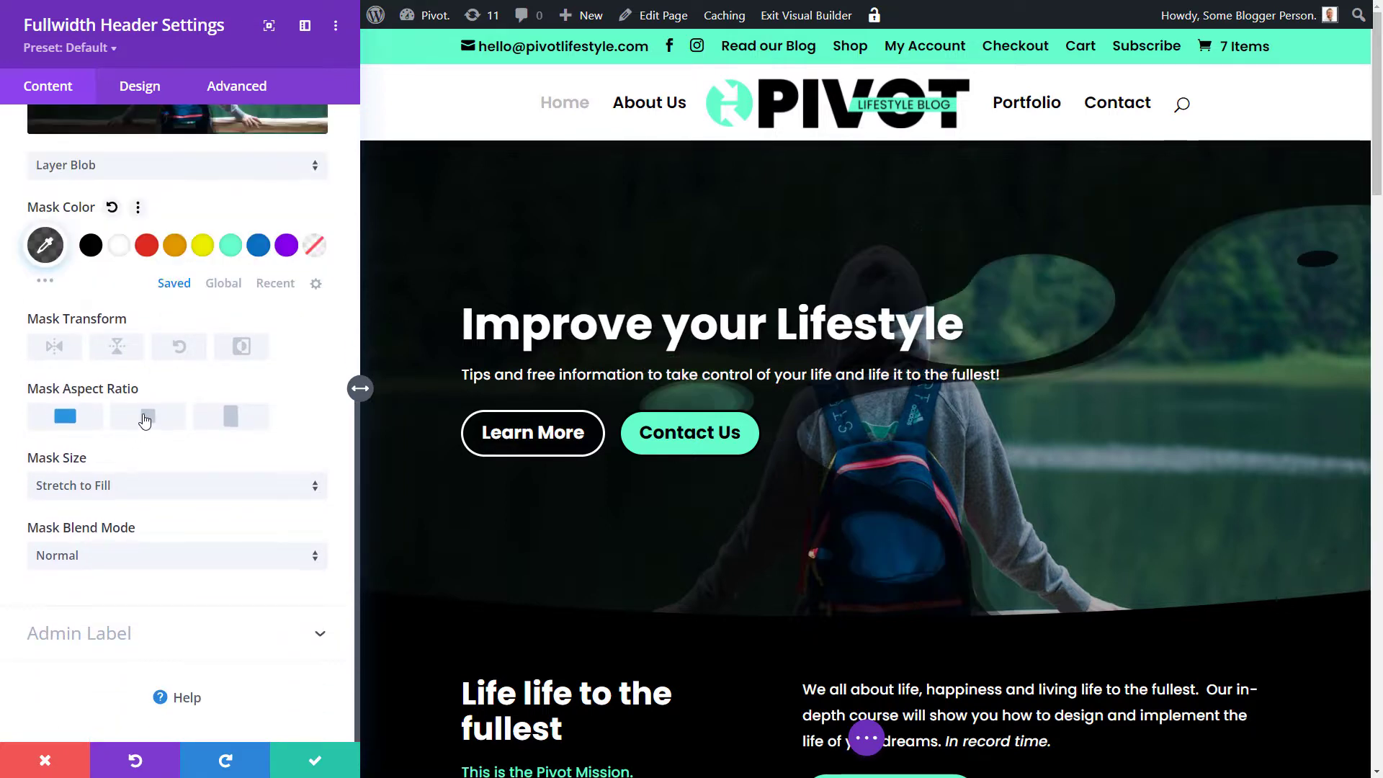
pyautogui.click(145, 420)
pyautogui.click(214, 418)
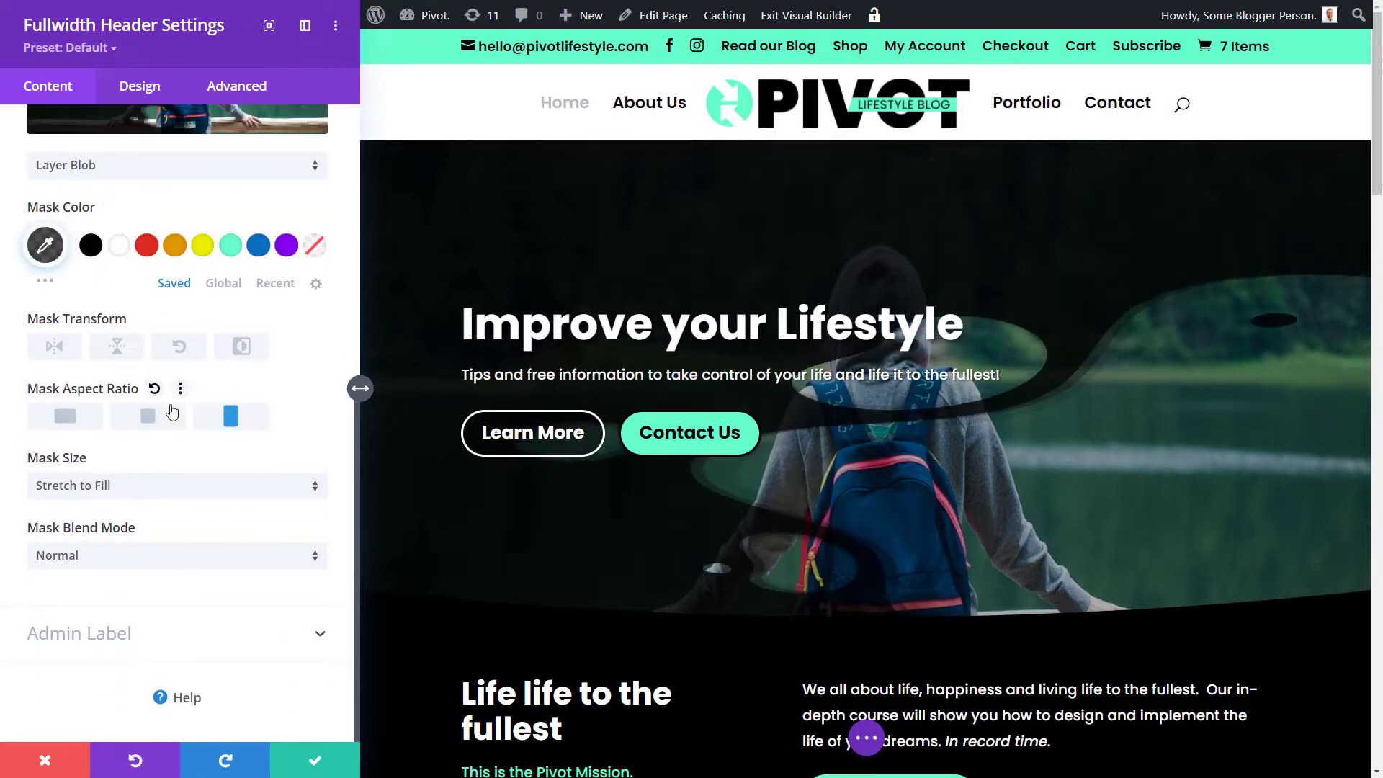
pyautogui.click(65, 417)
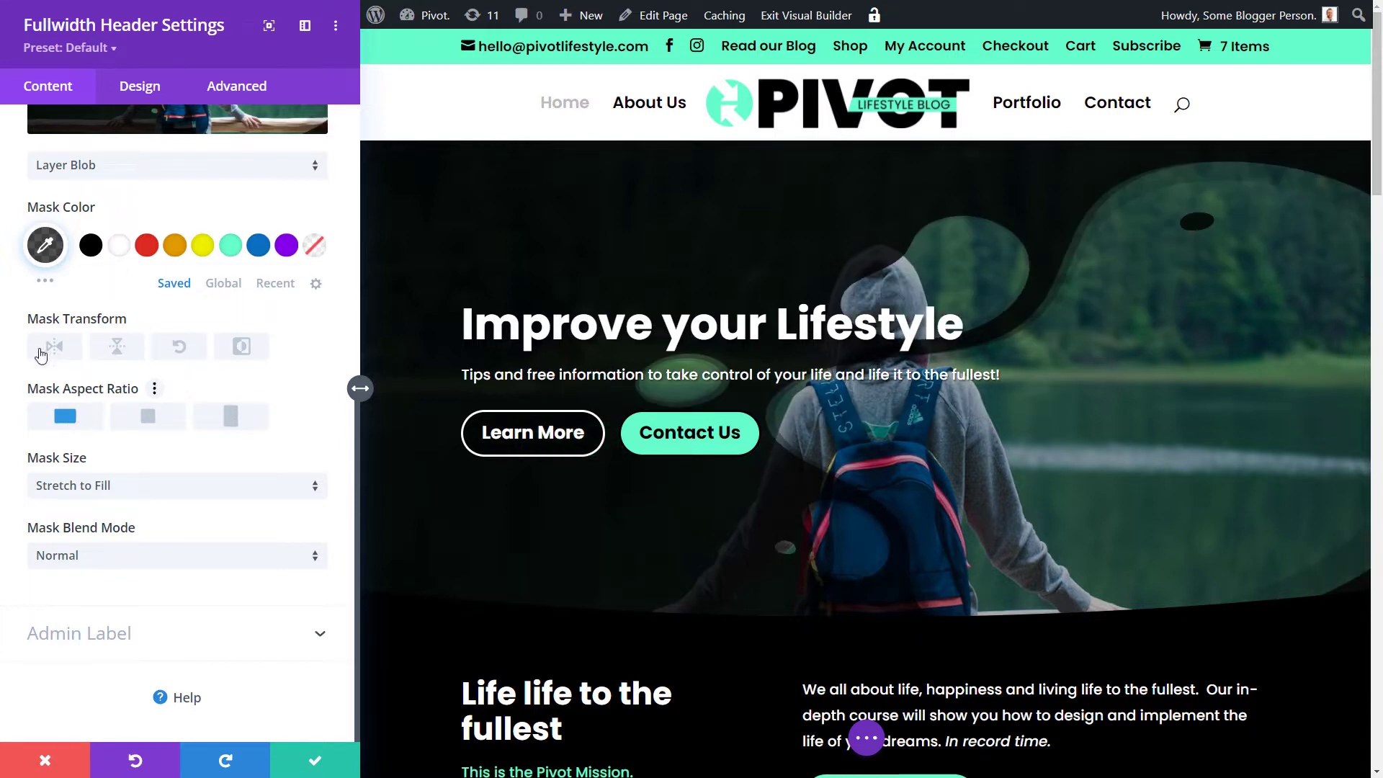
# Try the Cover and Fit mask sizes on the header background
pyautogui.click(94, 492)
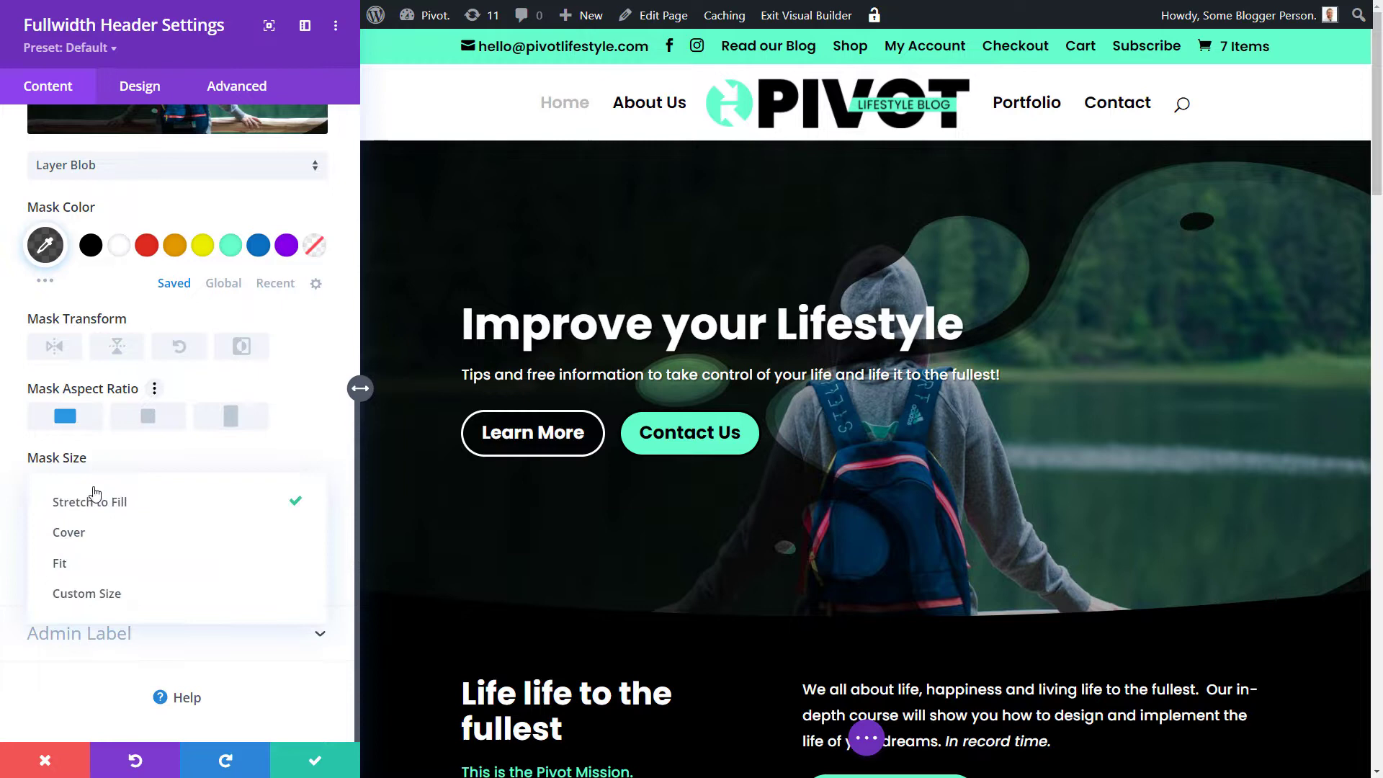
pyautogui.click(92, 531)
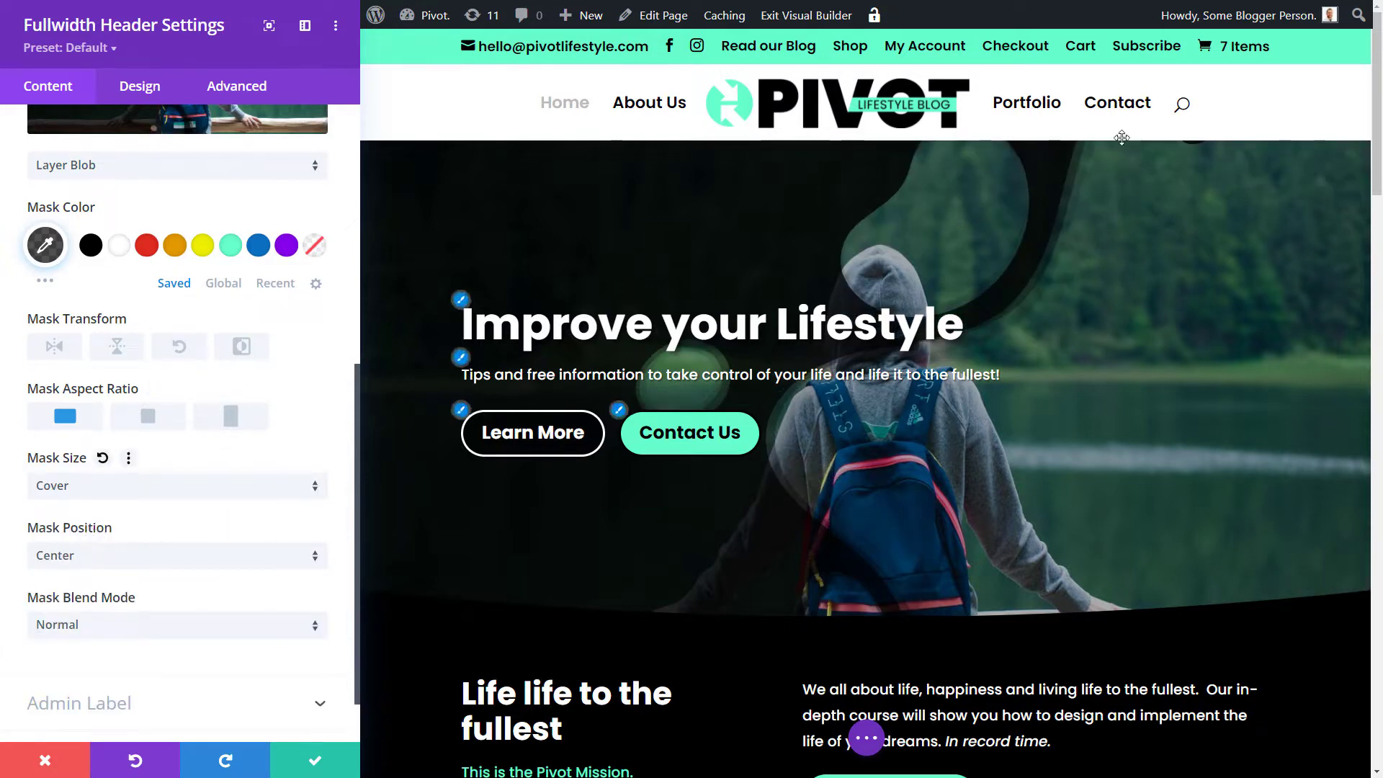
pyautogui.click(84, 487)
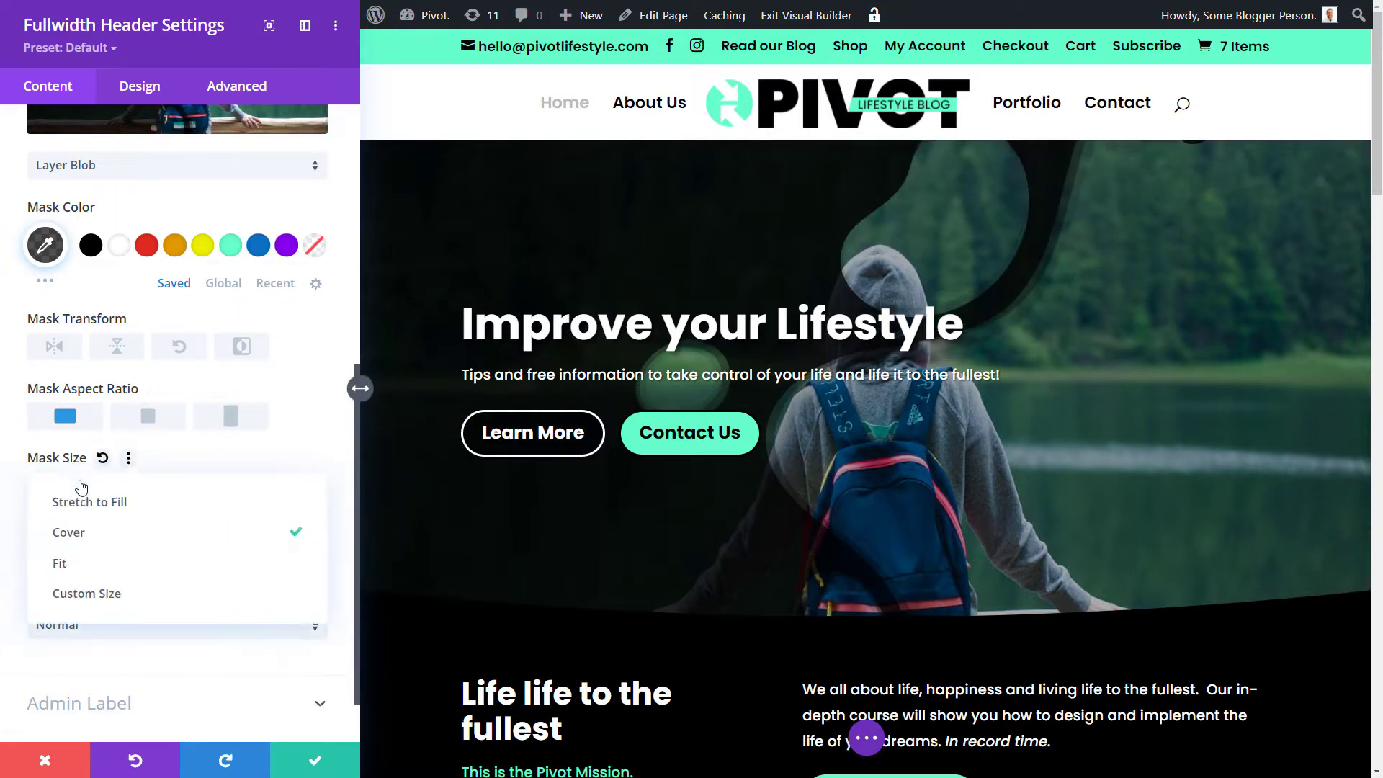
pyautogui.click(95, 569)
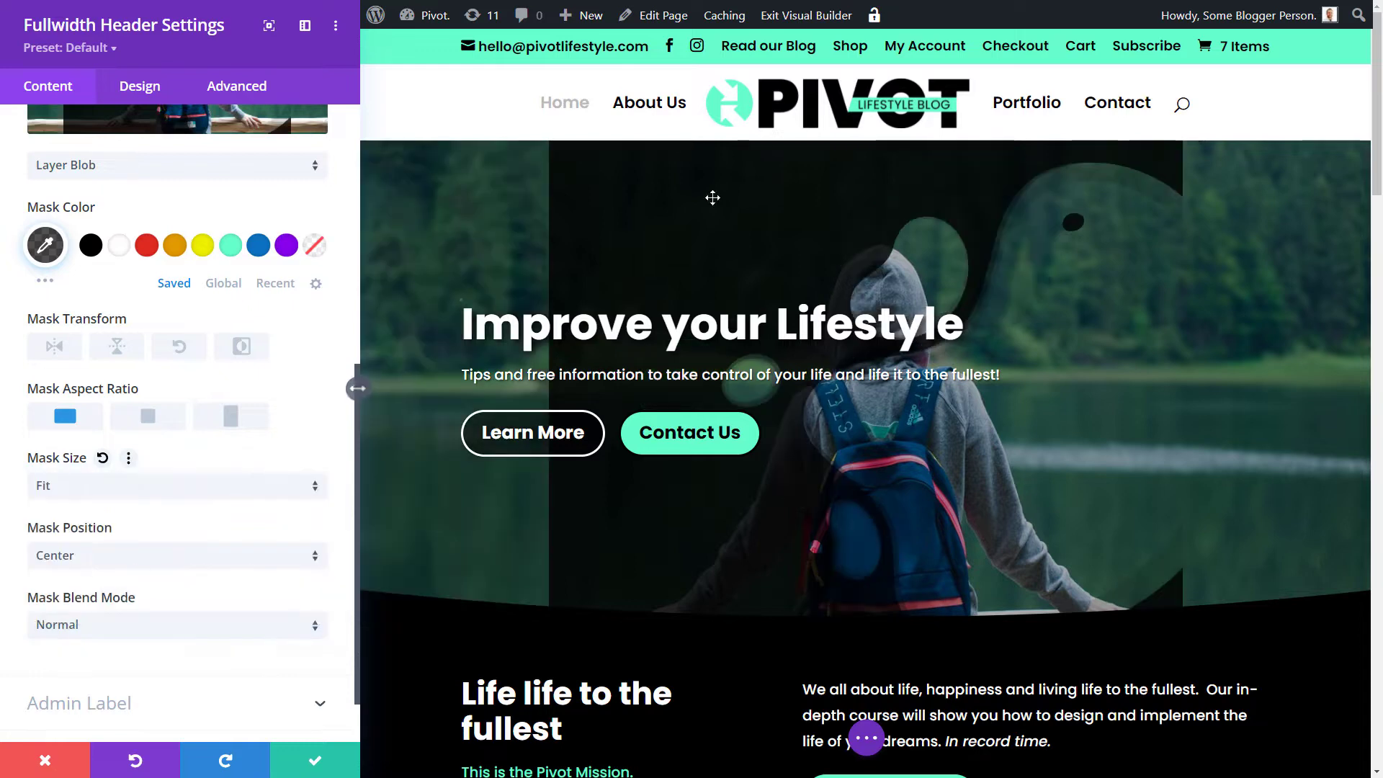
# Switch the mask size to Custom Size, with a mask width of 69% and a mask height of 64%
pyautogui.click(93, 490)
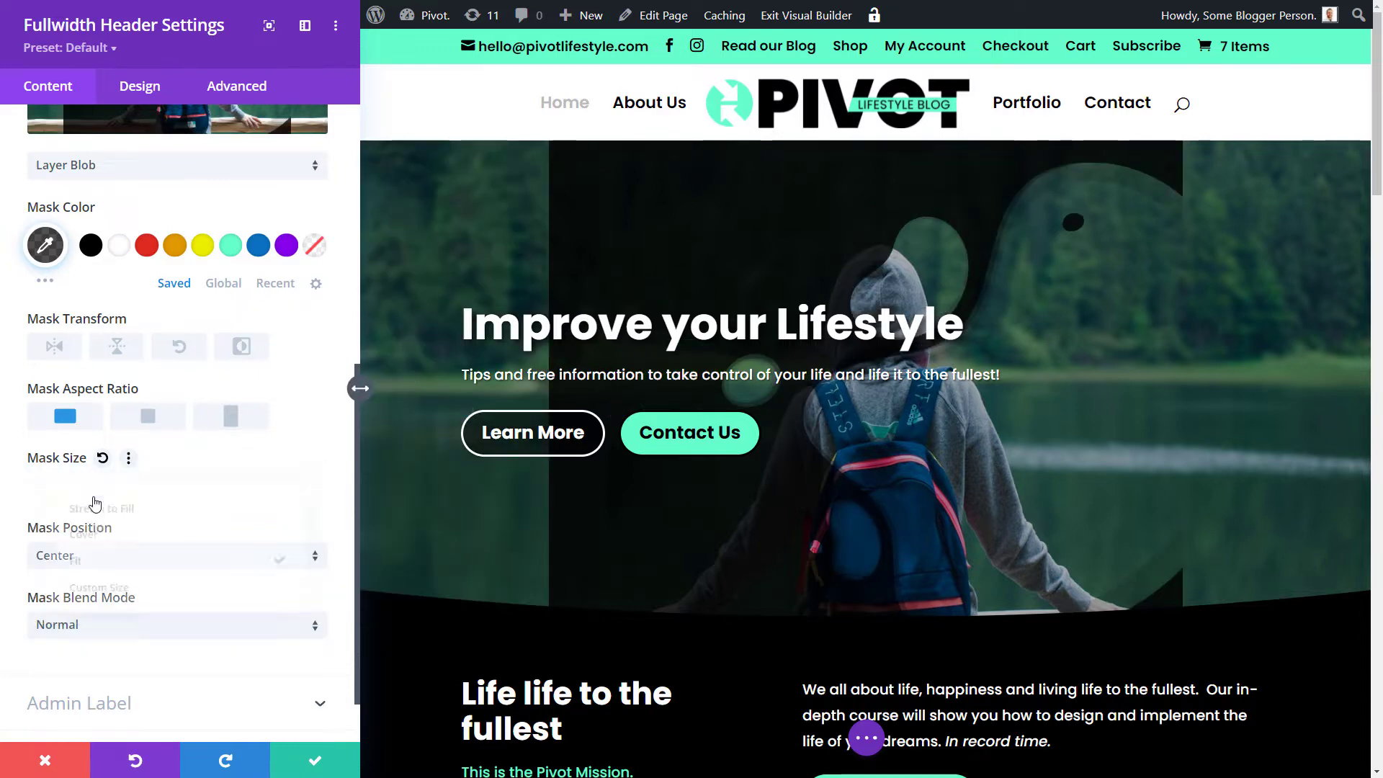
pyautogui.click(113, 598)
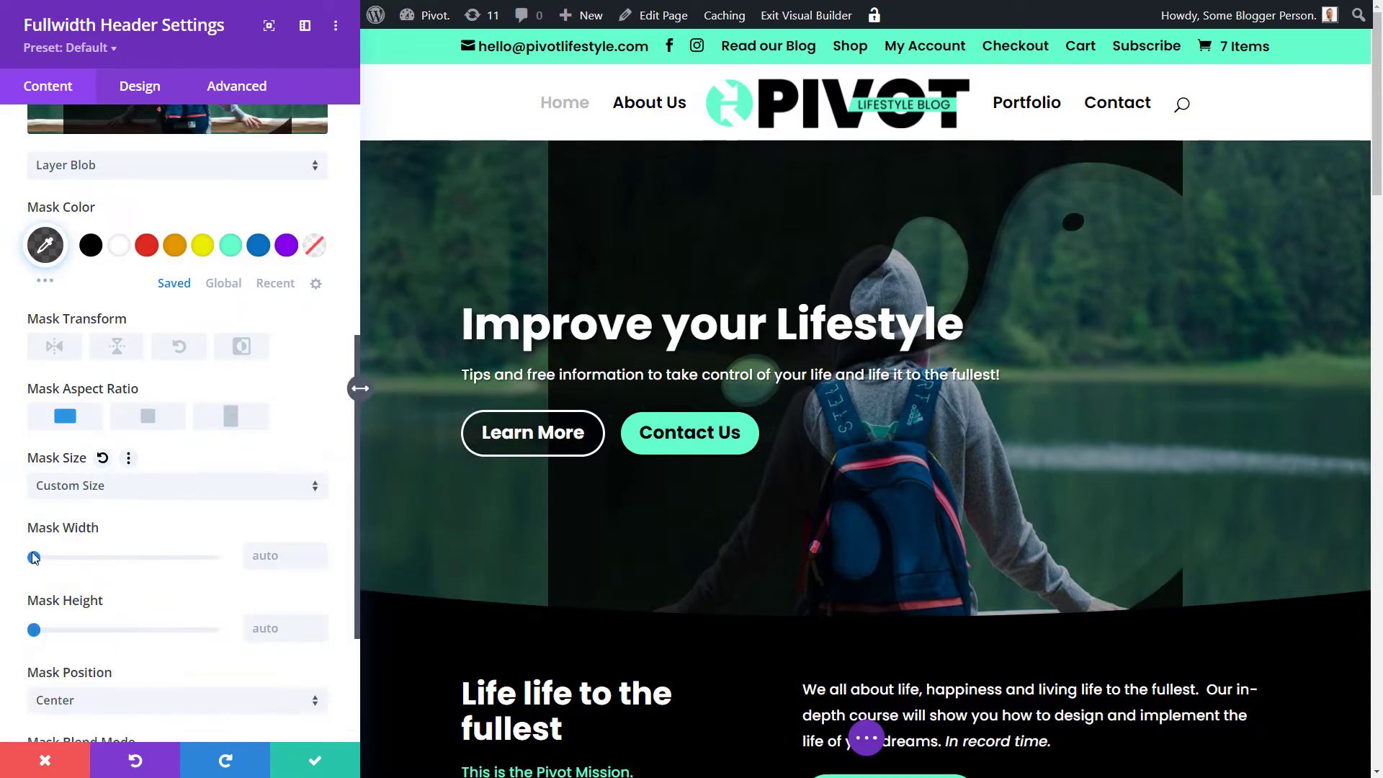
pyautogui.moveTo(33, 557); pyautogui.dragTo(139, 560)
pyautogui.moveTo(60, 630); pyautogui.dragTo(147, 629)
pyautogui.moveTo(139, 558)
pyautogui.mouseDown()
pyautogui.moveTo(192, 559)
pyautogui.moveTo(80, 558)
pyautogui.moveTo(157, 559)
pyautogui.mouseUp()
# Try the portrait aspect ratio on the custom-sized mask and switch back to landscape
pyautogui.click(230, 416)
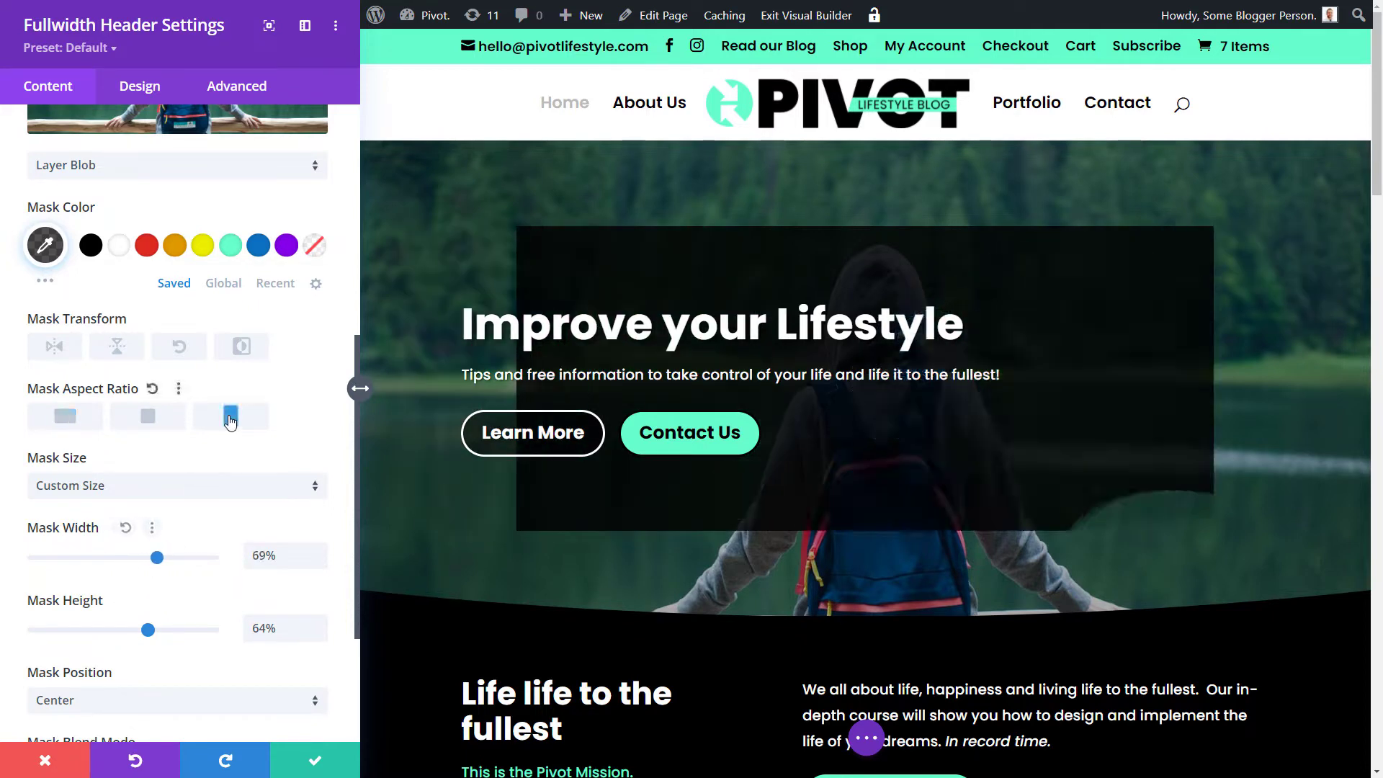
pyautogui.click(149, 418)
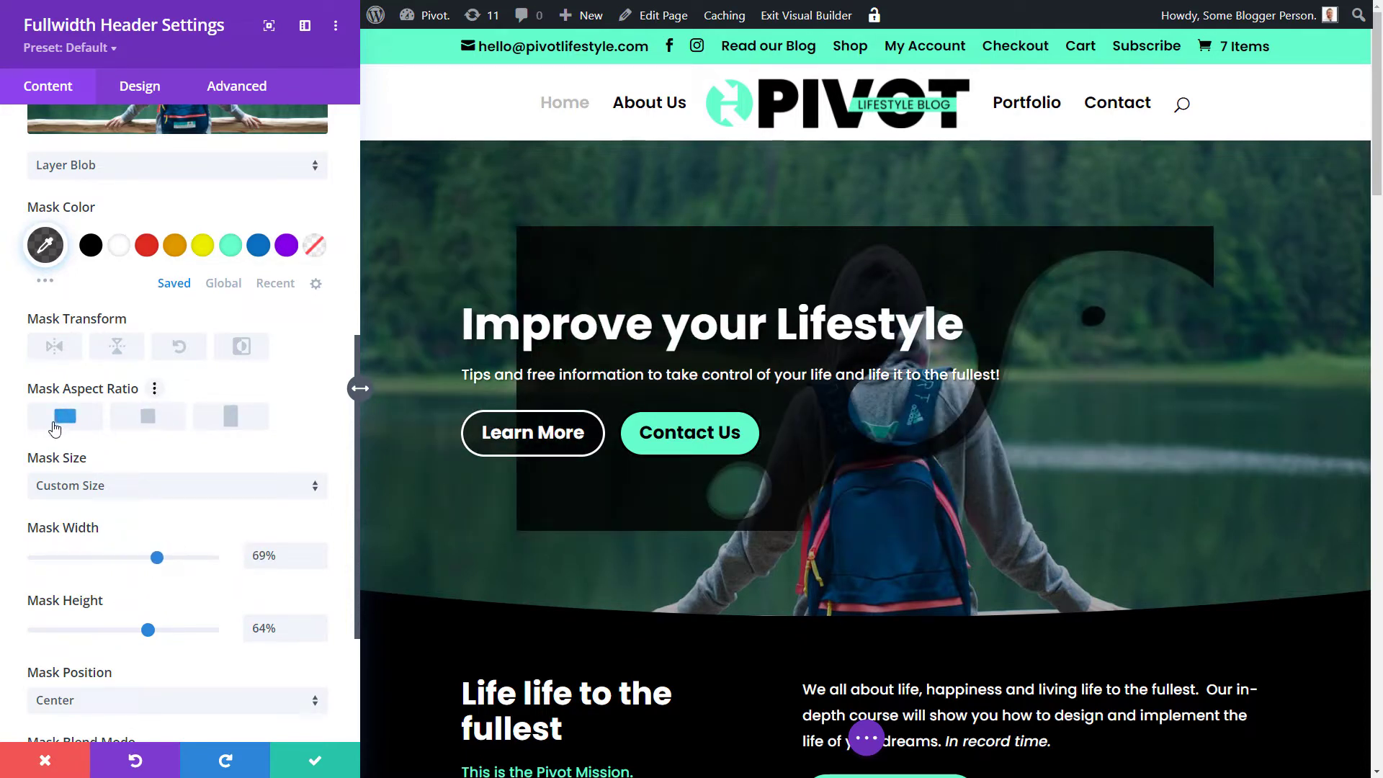
# Set the mask height to 100% and, after trying widths of 65% and 100%, the mask width to 67%
pyautogui.moveTo(157, 558)
pyautogui.mouseDown()
pyautogui.moveTo(190, 561)
pyautogui.moveTo(151, 558)
pyautogui.mouseUp()
pyautogui.moveTo(170, 631); pyautogui.dragTo(216, 630)
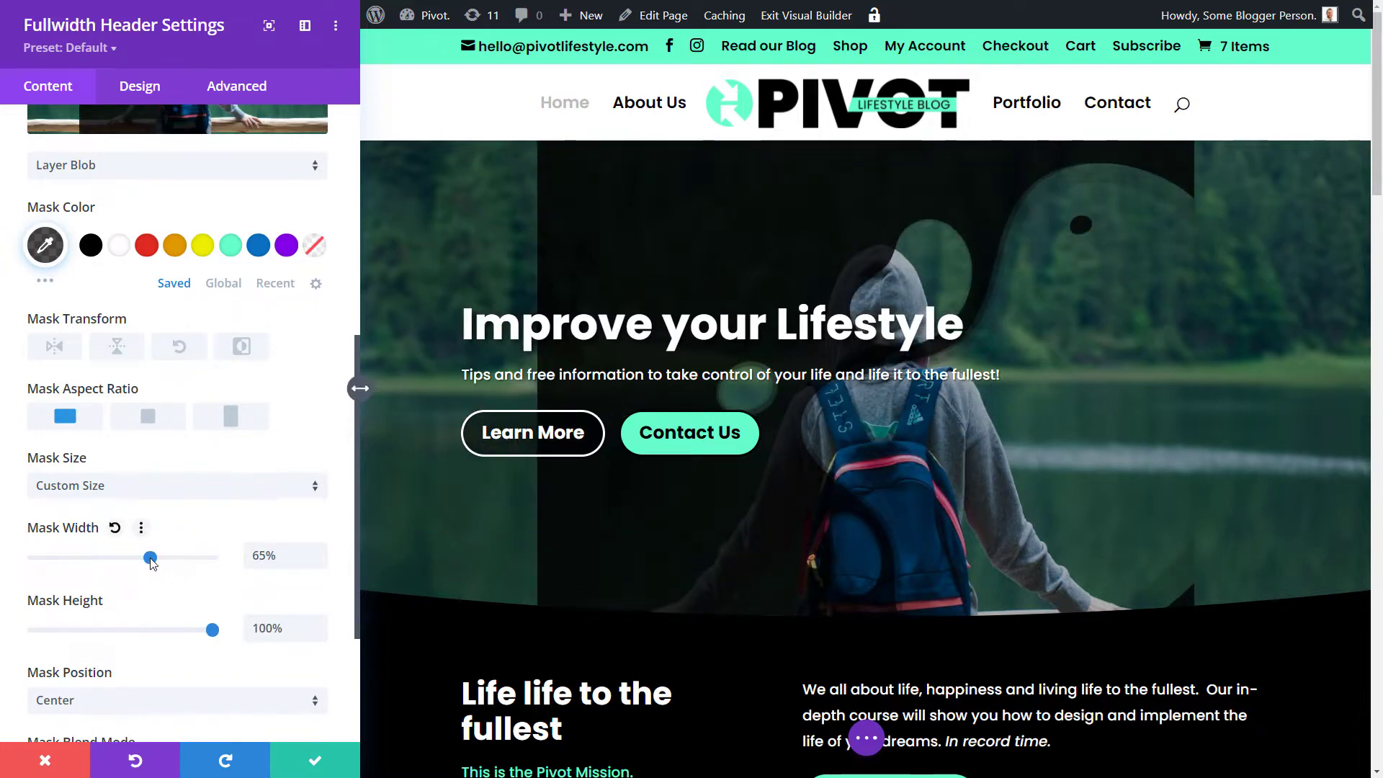
pyautogui.moveTo(152, 560); pyautogui.dragTo(216, 559)
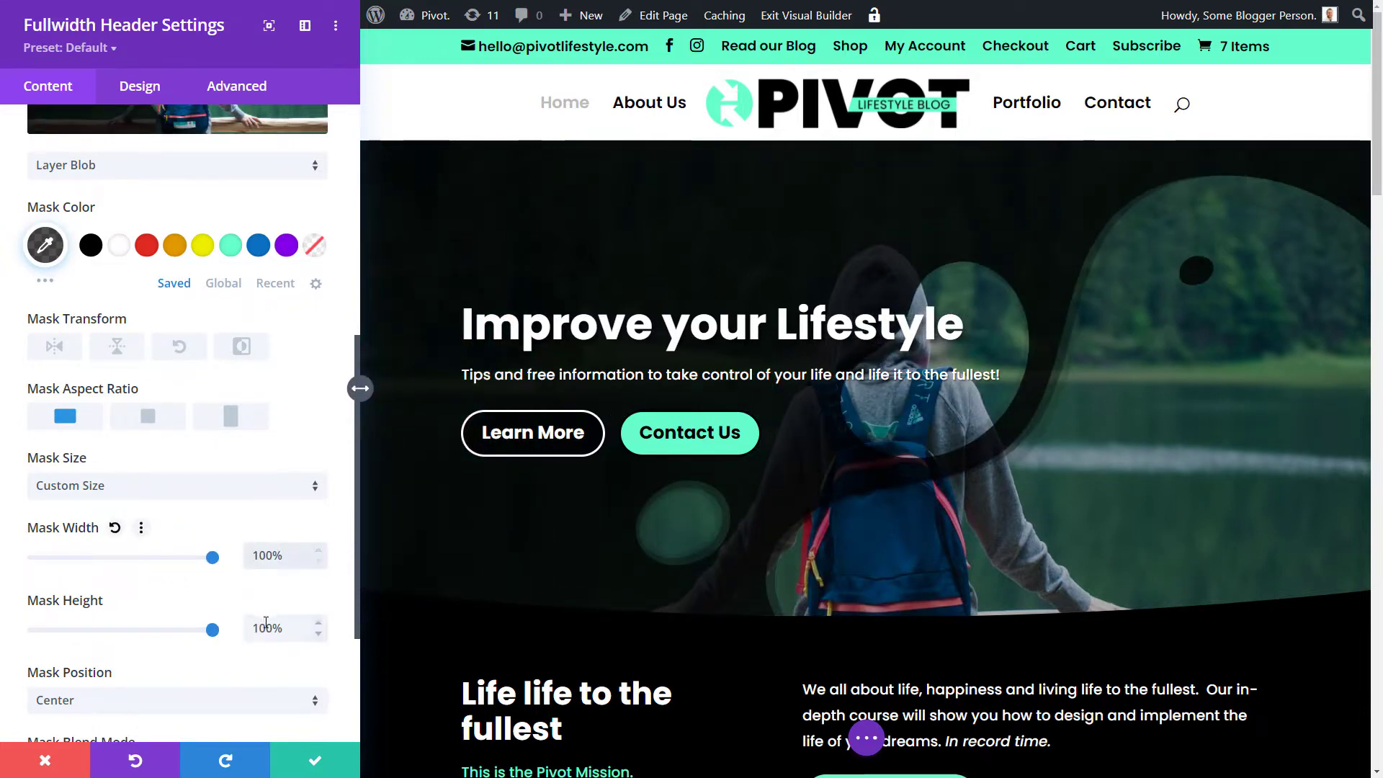
pyautogui.click(266, 624)
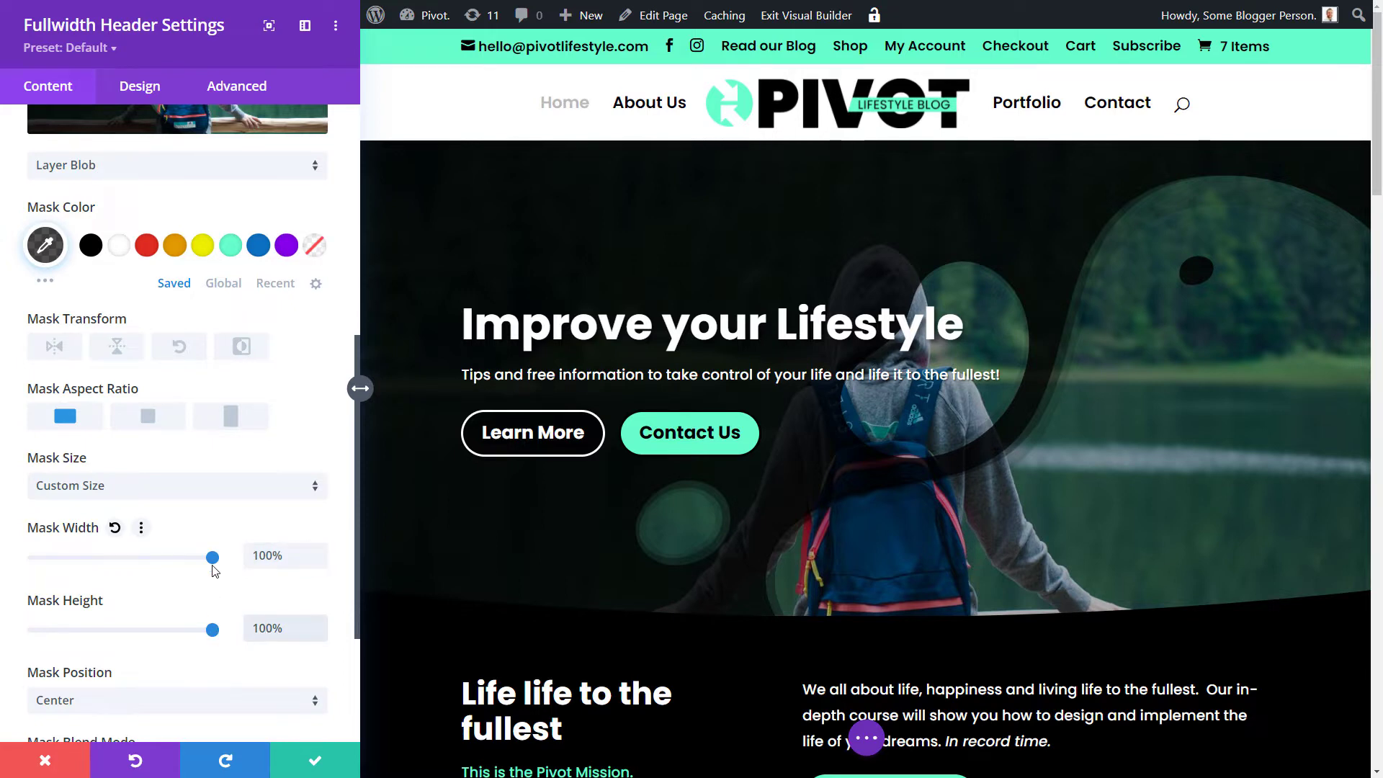
pyautogui.moveTo(203, 566); pyautogui.dragTo(154, 564)
# Position the mask at Top Left with a horizontal offset of -13% and a vertical offset of -11%
pyautogui.scroll(-3, 52, 468)
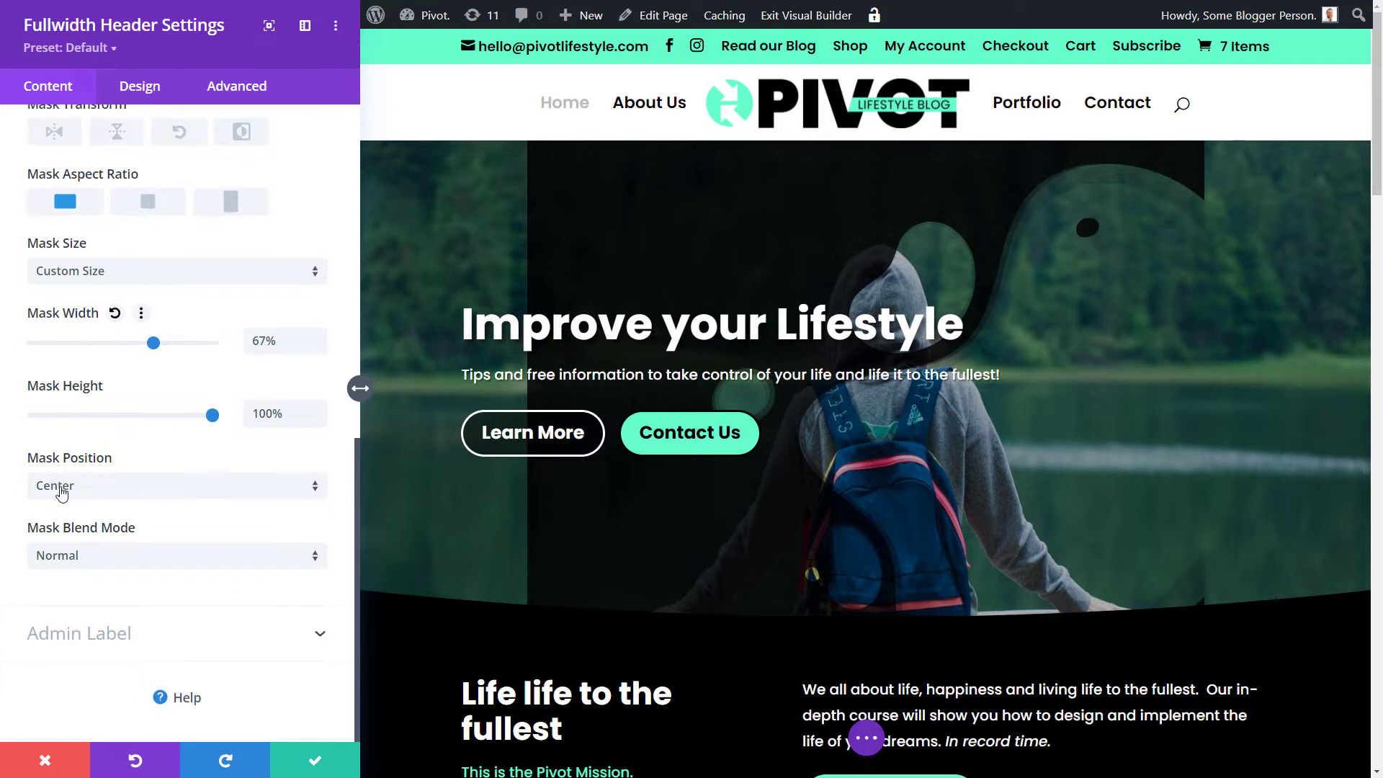
pyautogui.click(62, 488)
pyautogui.click(65, 423)
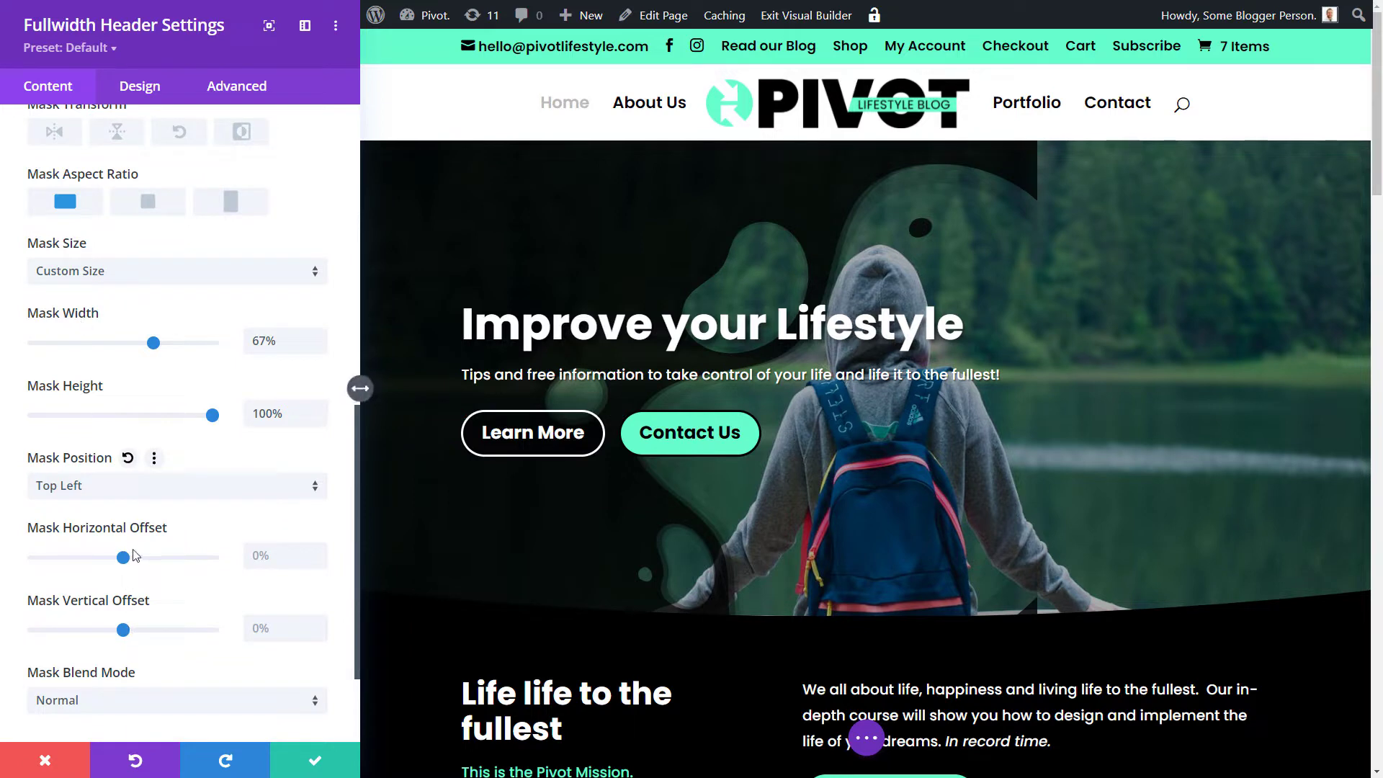
pyautogui.moveTo(123, 556); pyautogui.dragTo(99, 558)
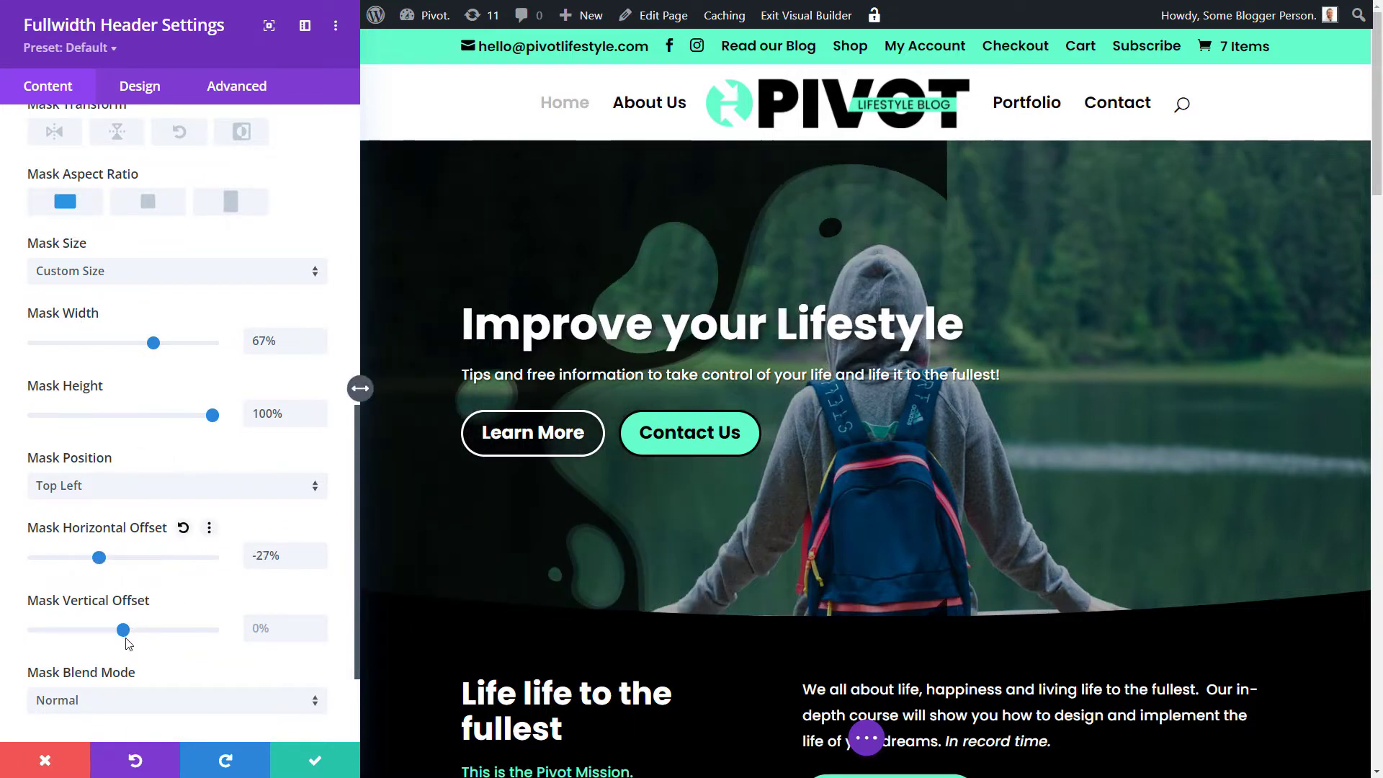
pyautogui.moveTo(139, 636)
pyautogui.mouseDown()
pyautogui.moveTo(185, 631)
pyautogui.moveTo(112, 631)
pyautogui.mouseUp()
pyautogui.moveTo(100, 557); pyautogui.dragTo(111, 557)
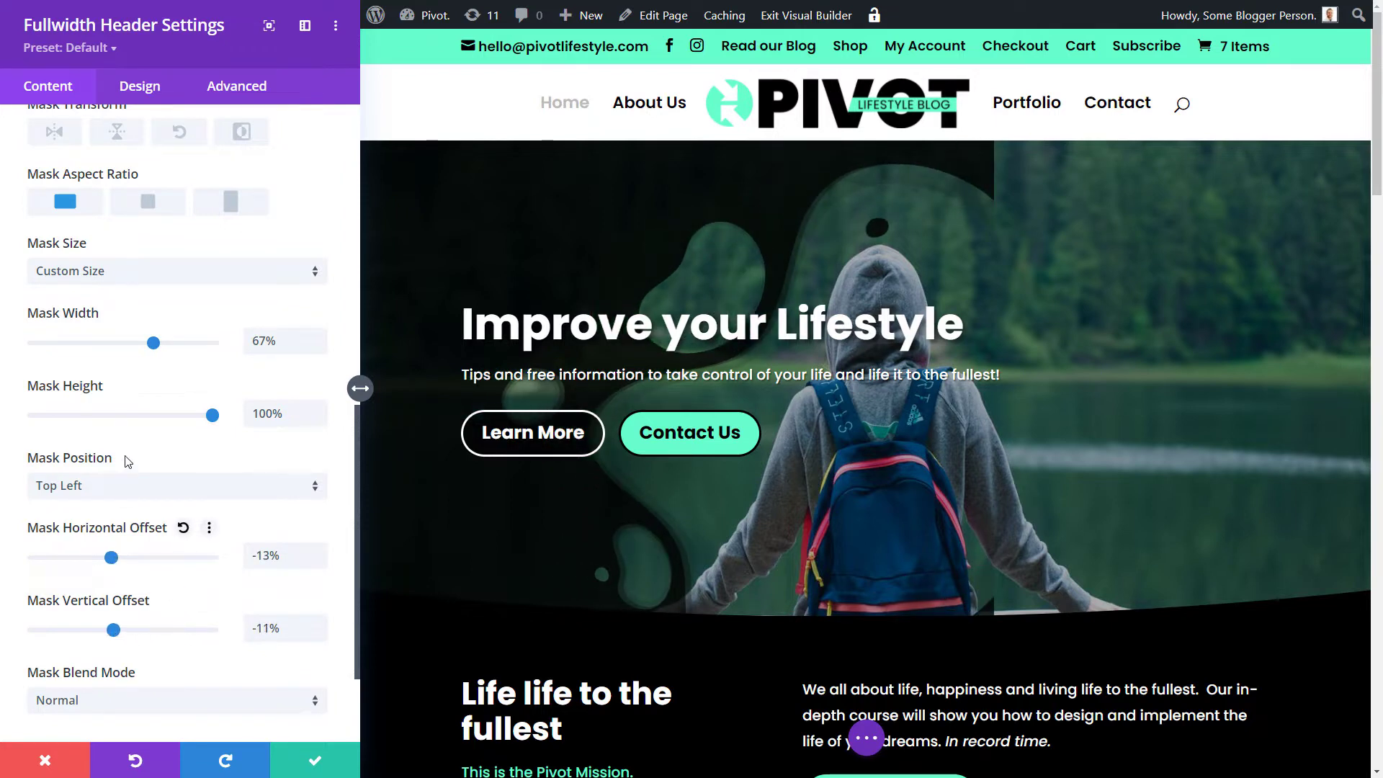
# Change the mask position to Bottom Left
pyautogui.click(130, 493)
pyautogui.click(115, 595)
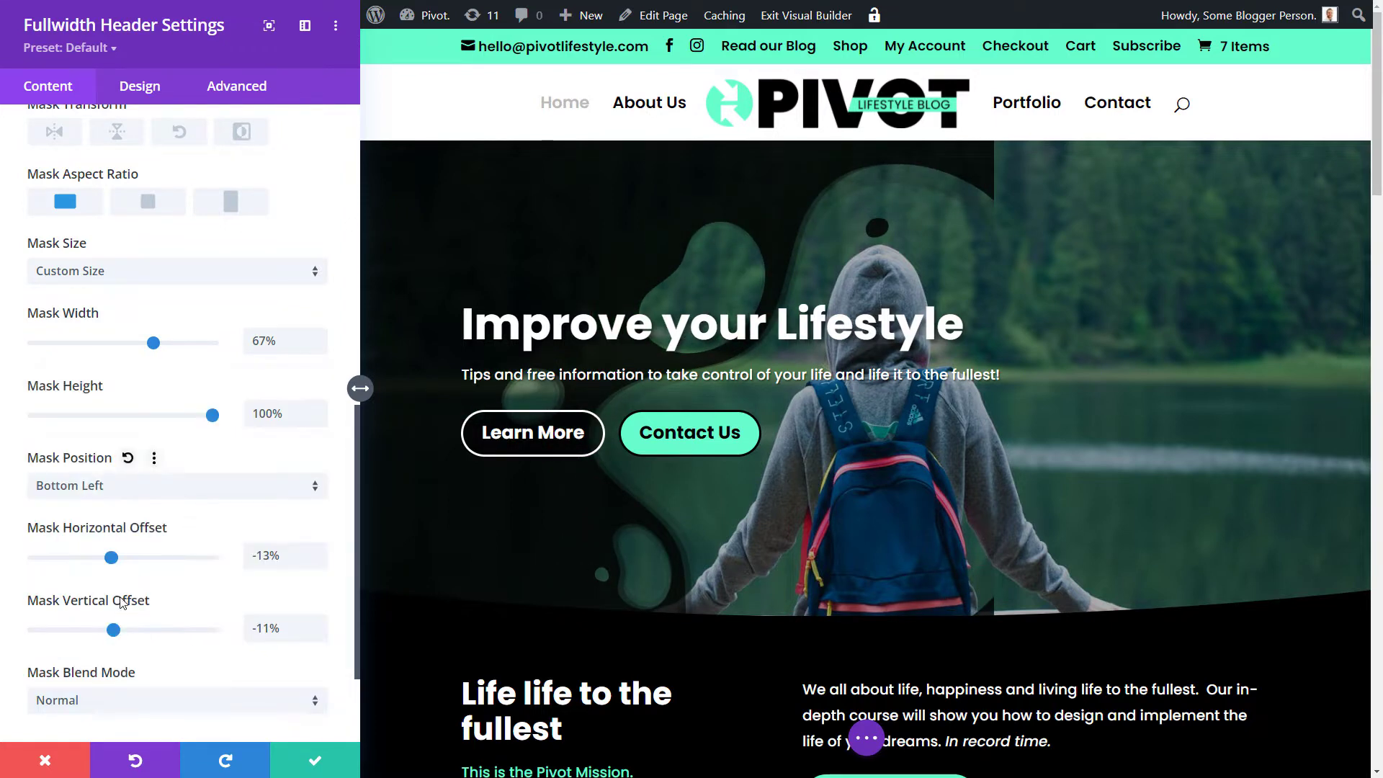
# Try the Color Burn mask blend mode and set the blend mode to Exclusion
pyautogui.scroll(-2, 98, 560)
pyautogui.click(98, 560)
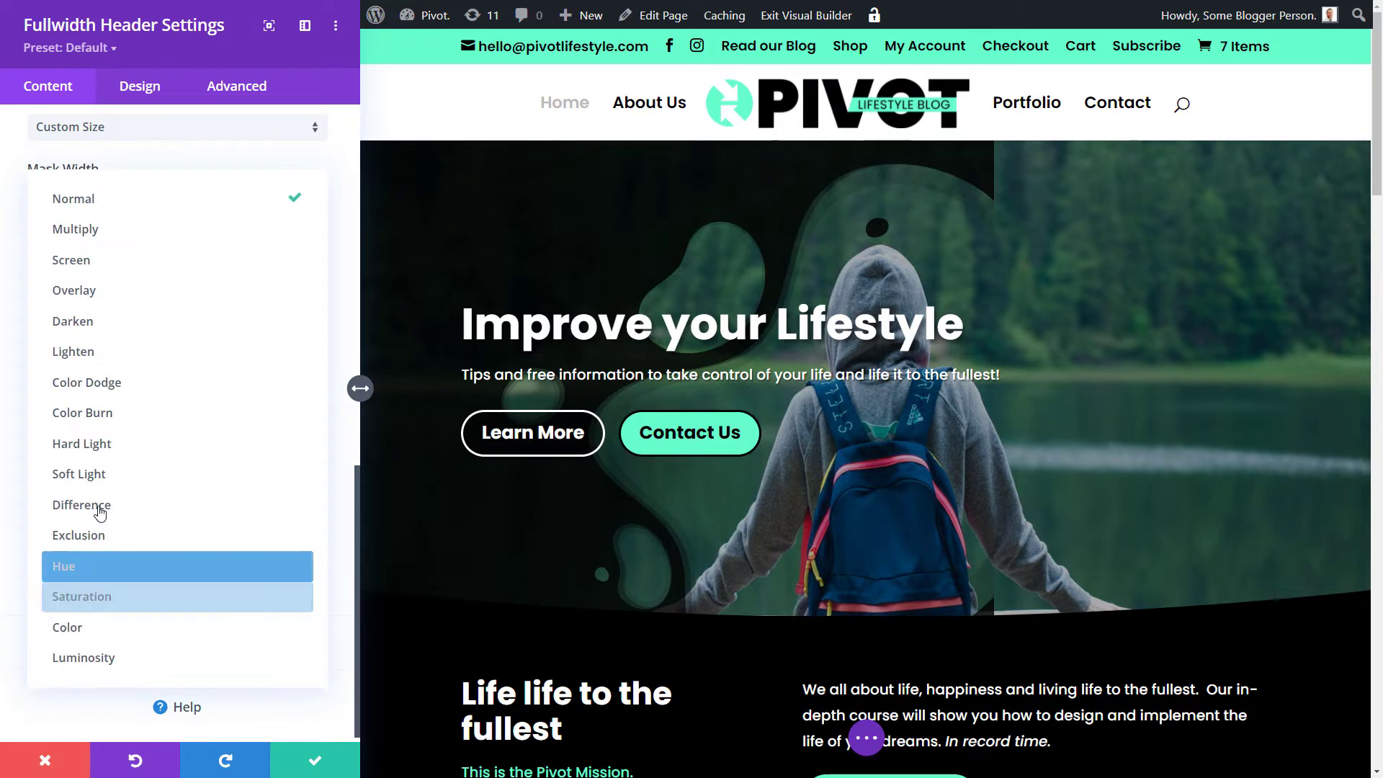
pyautogui.click(106, 414)
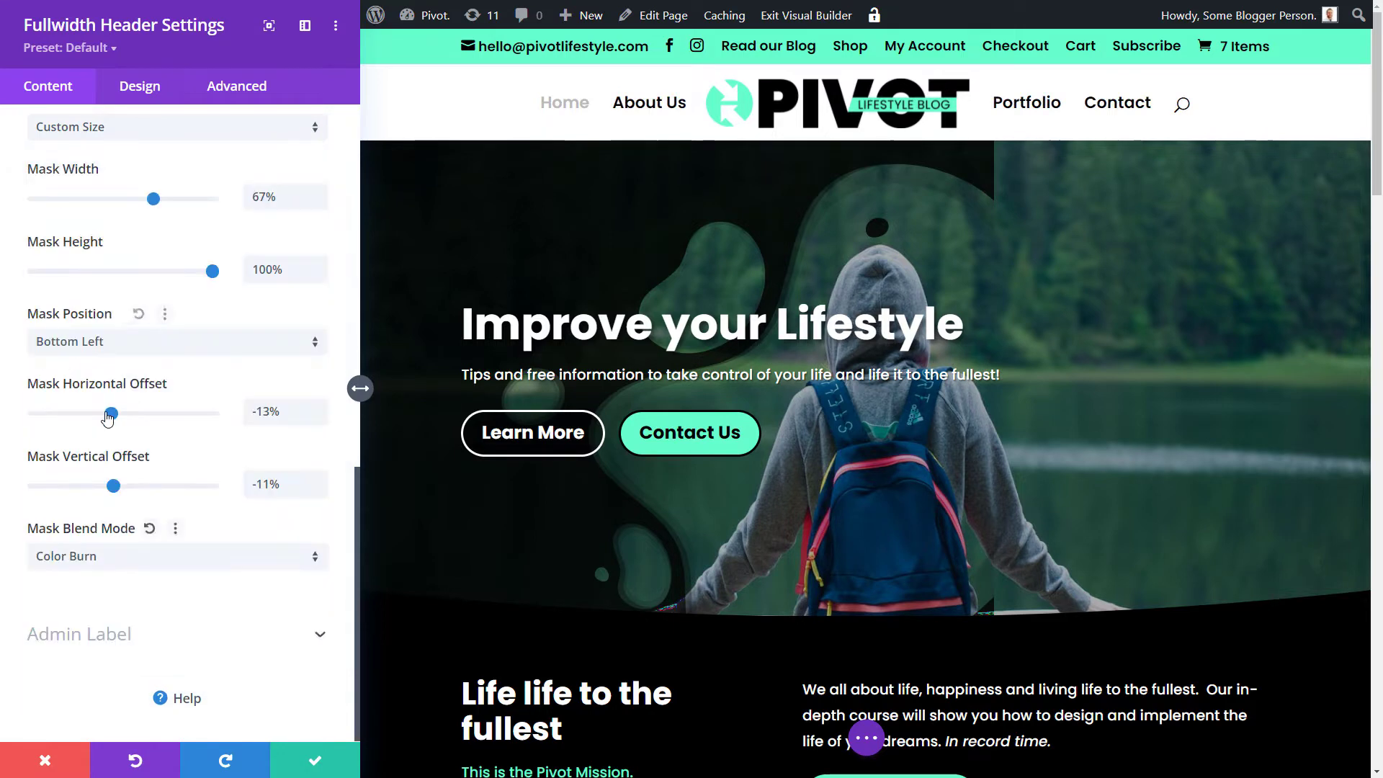
pyautogui.click(114, 559)
pyautogui.click(116, 530)
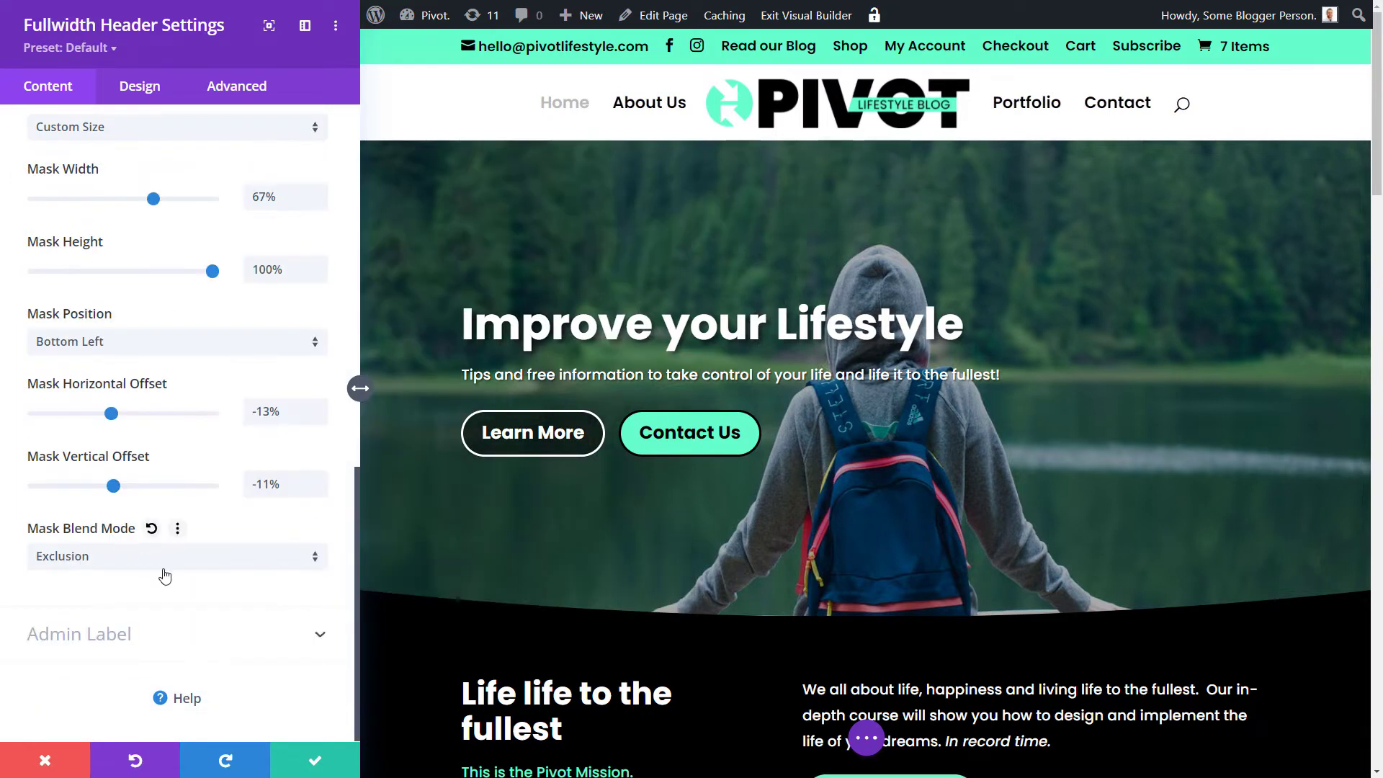
# Change the mask blend mode to Difference
pyautogui.click(152, 568)
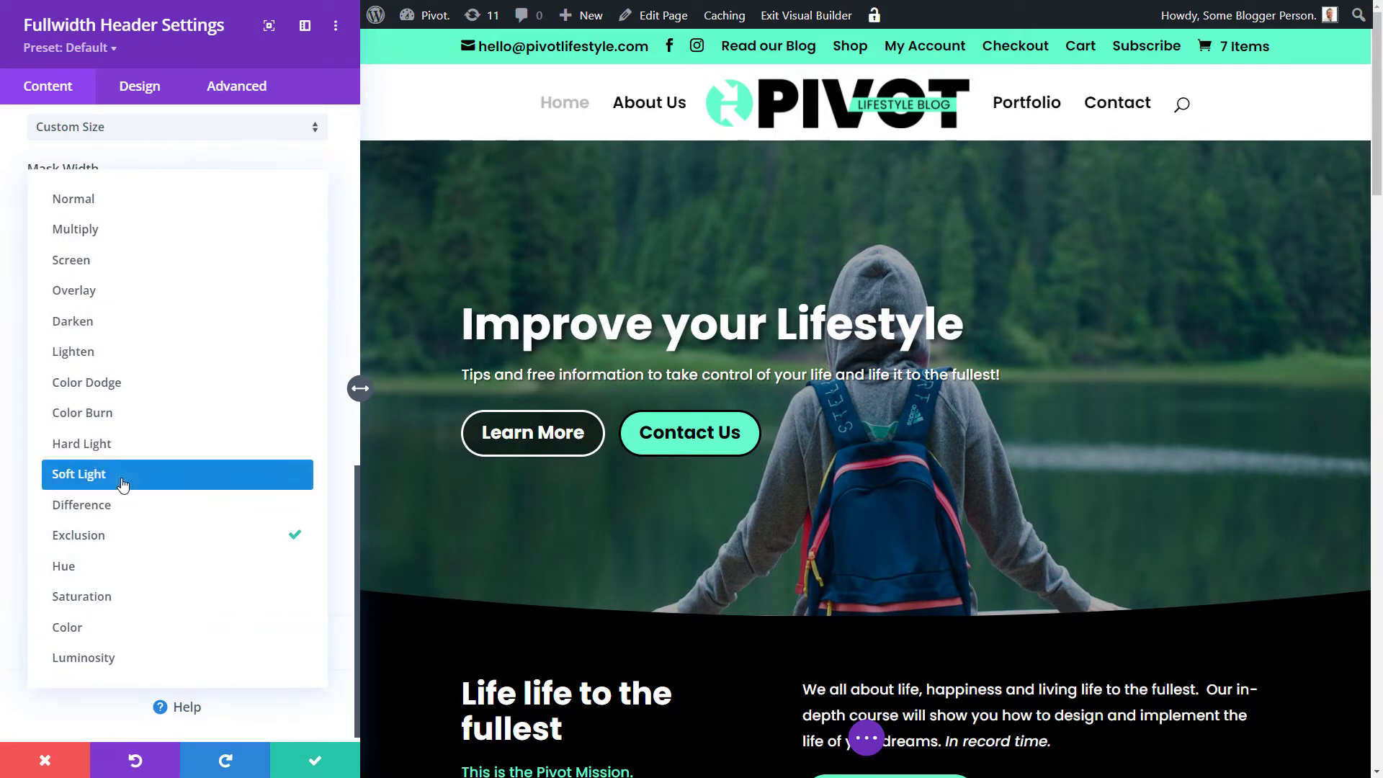
pyautogui.click(123, 510)
pyautogui.scroll(6, 181, 344)
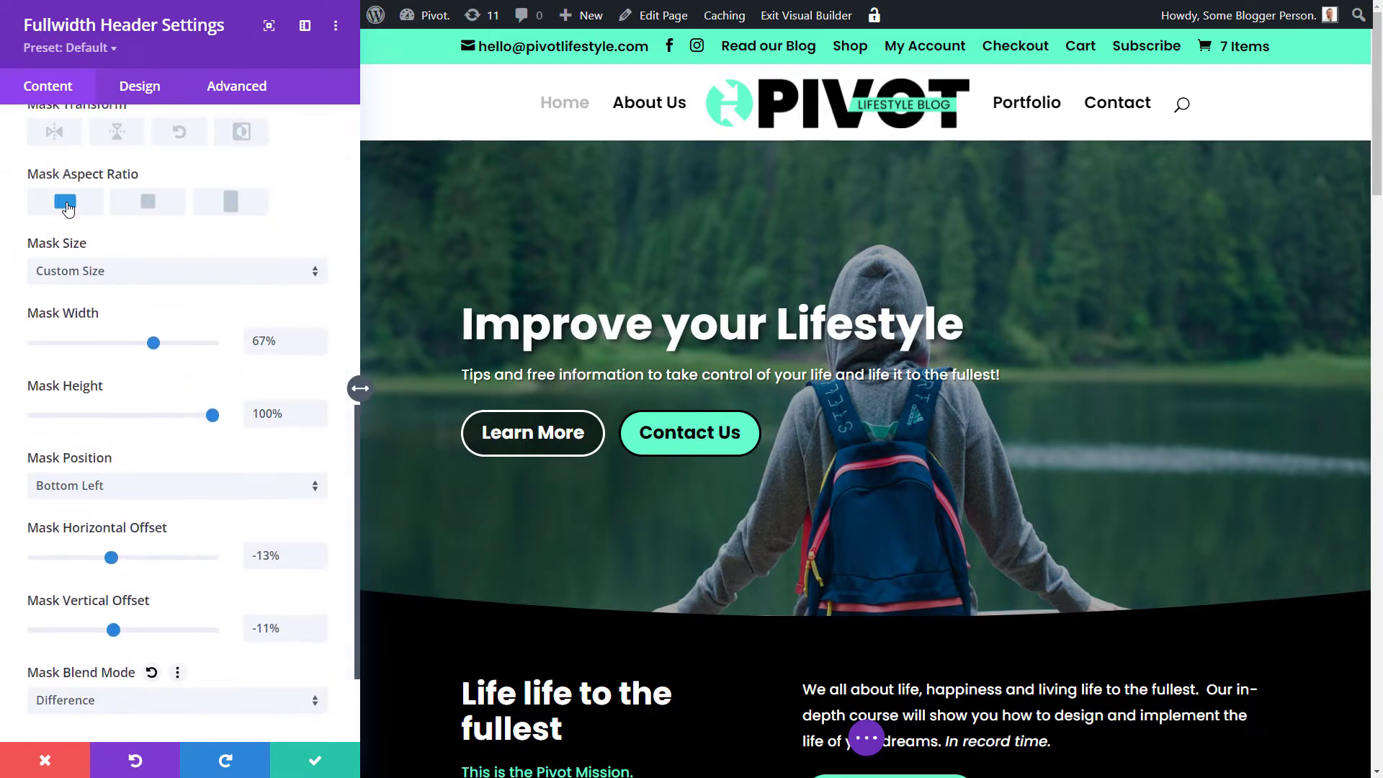
# Set the mask color to black #000000 after trying white, and set the mask blend mode to Normal
pyautogui.click(121, 323)
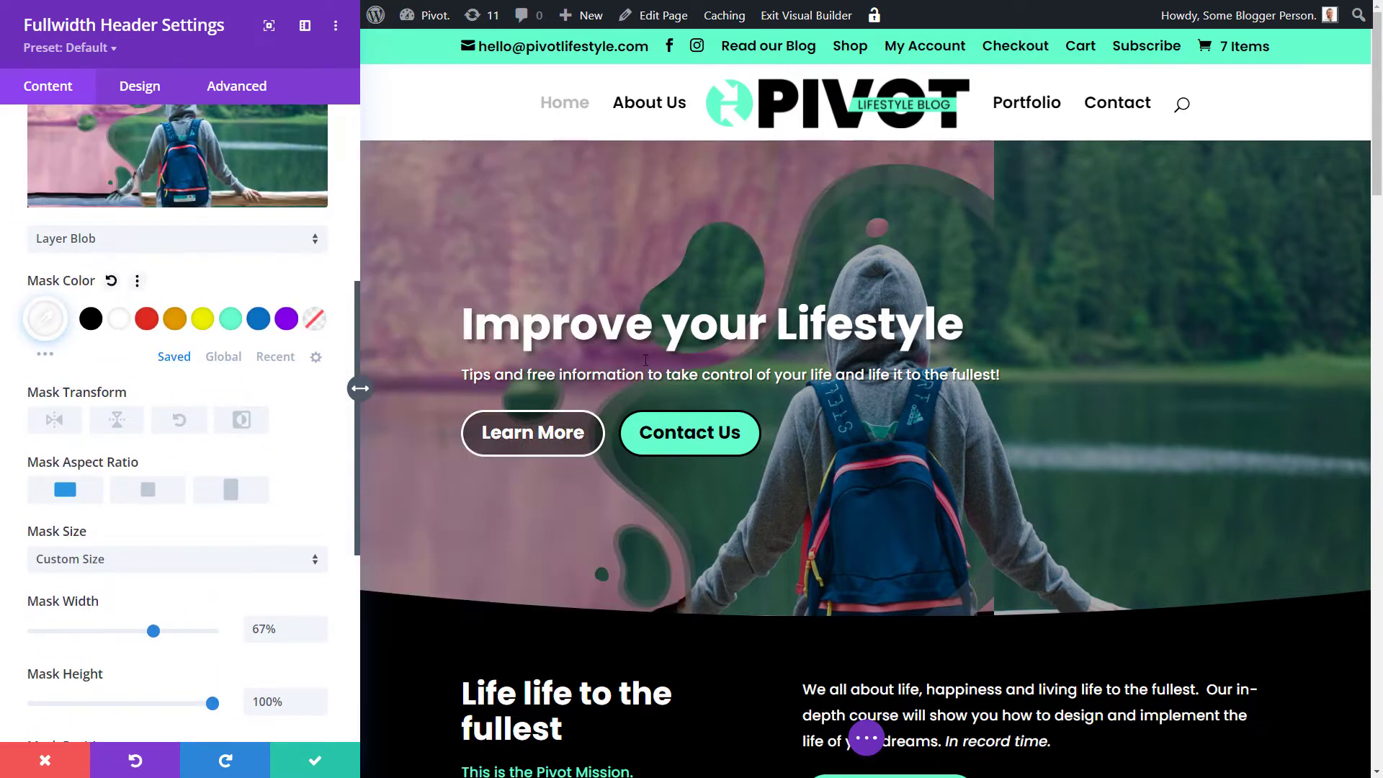
pyautogui.click(88, 319)
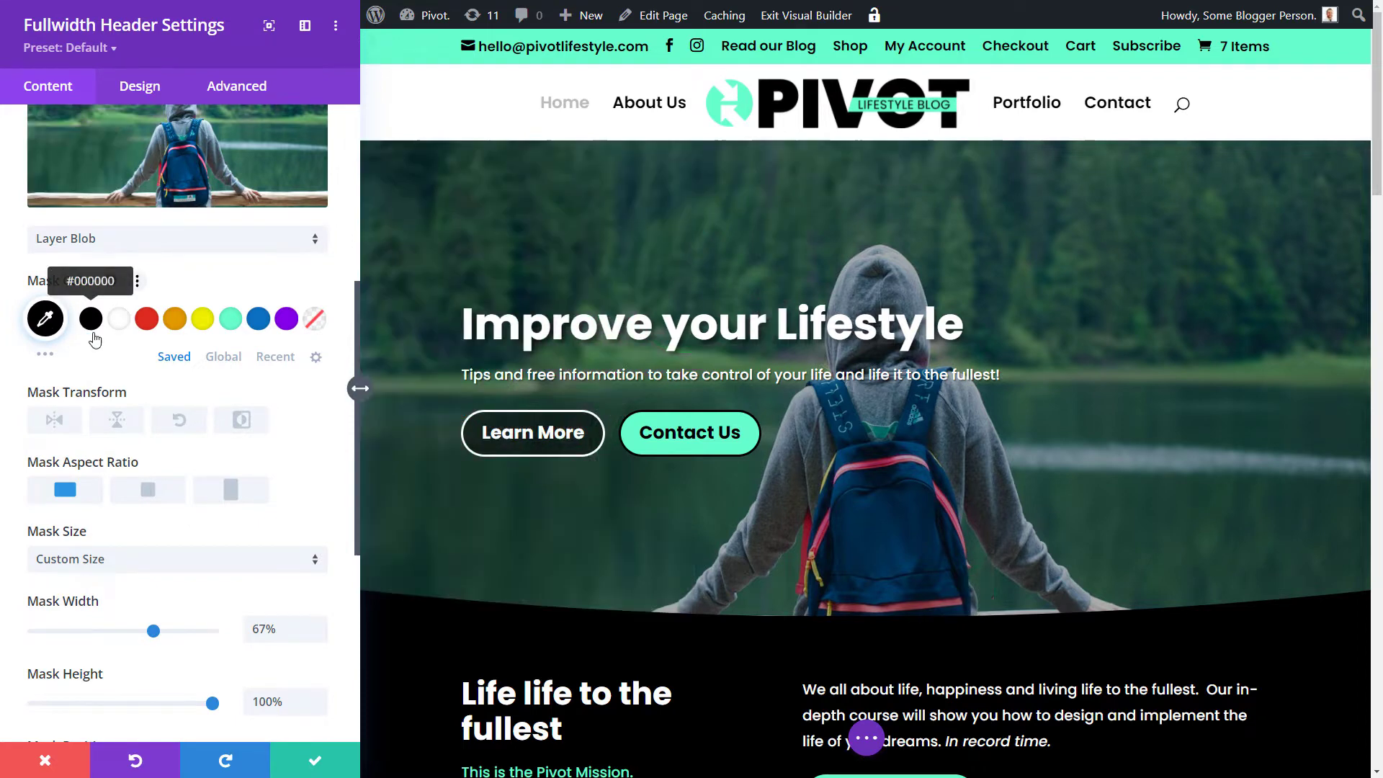
pyautogui.scroll(-2, 110, 626)
pyautogui.scroll(-3, 109, 642)
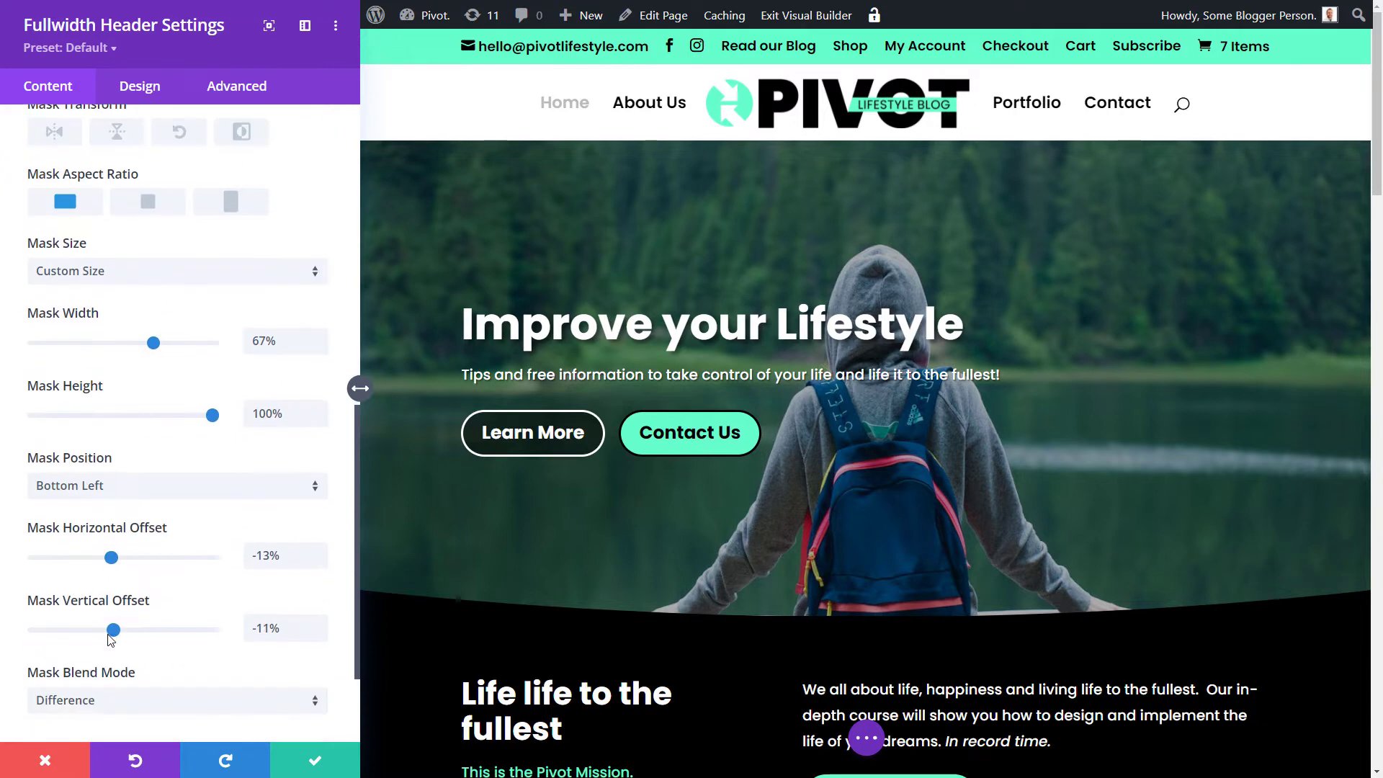
pyautogui.click(108, 627)
pyautogui.click(74, 200)
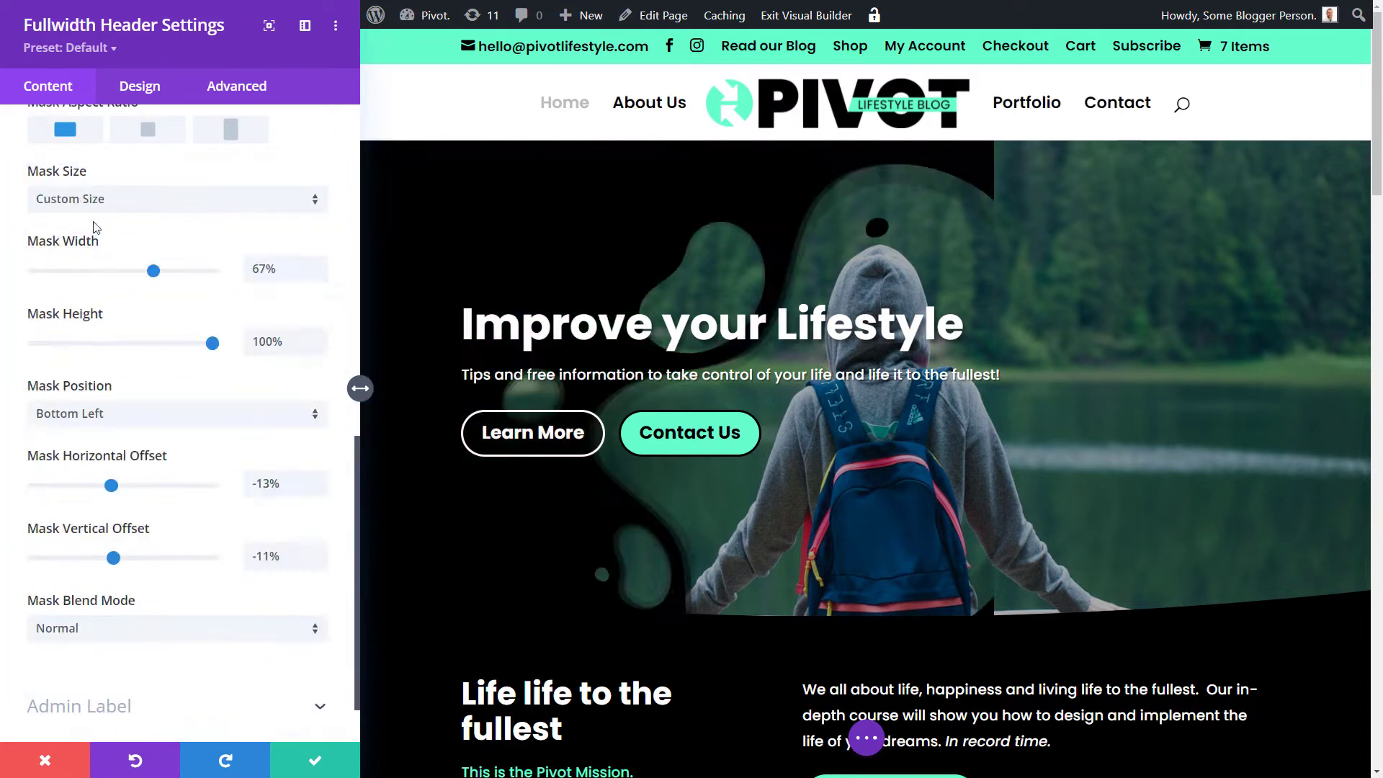
# Change the header's mask style to Arch and increase the mask width
pyautogui.scroll(4, 115, 461)
pyautogui.click(114, 254)
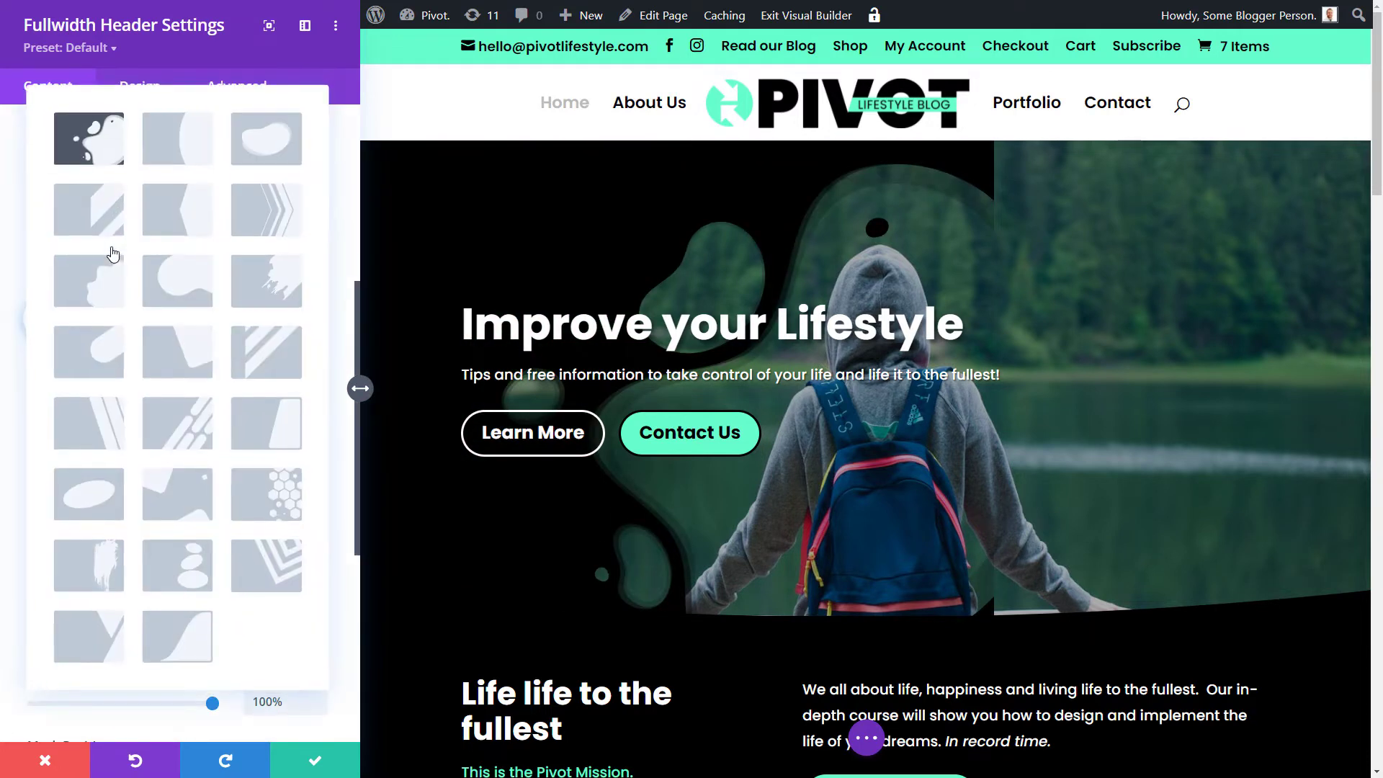
pyautogui.click(206, 148)
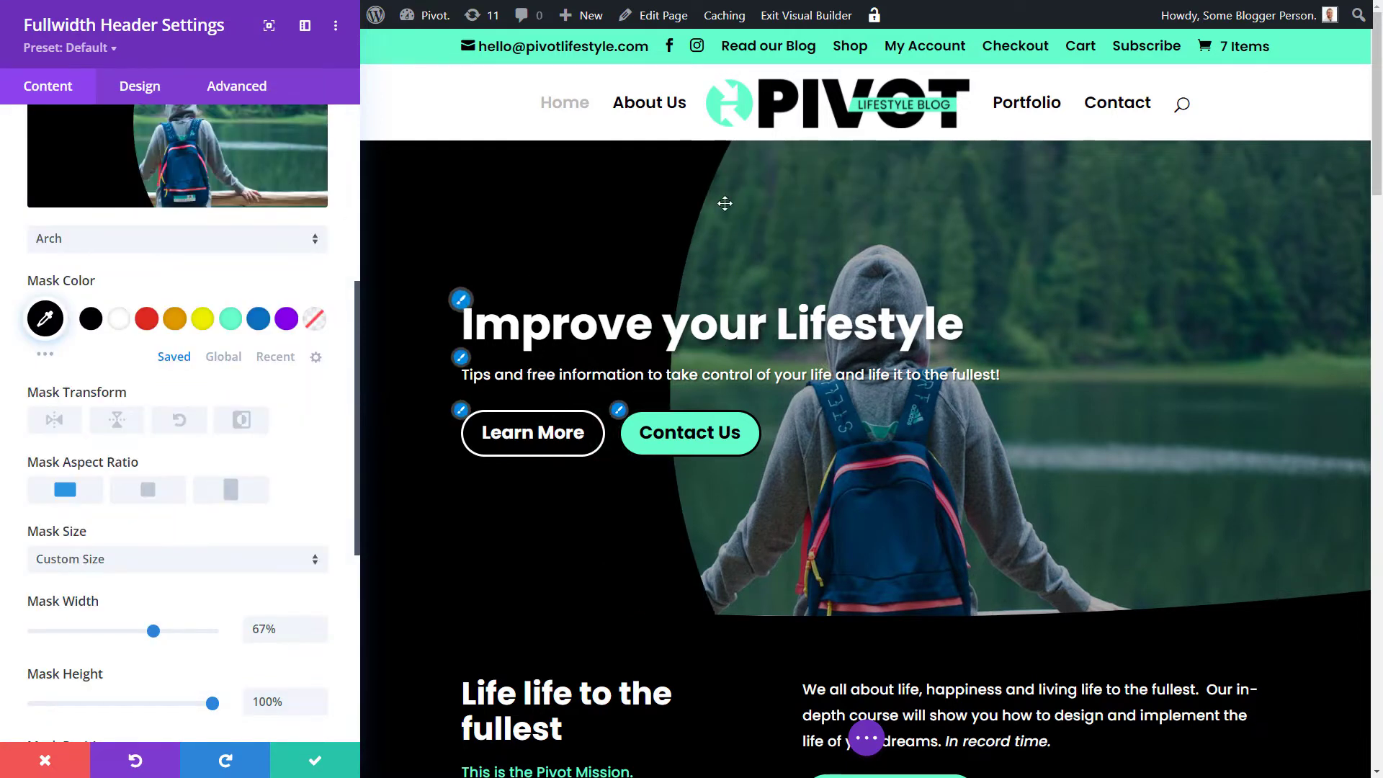
pyautogui.moveTo(153, 631); pyautogui.dragTo(202, 634)
# Change the mask style to Blades and increase the mask width further
pyautogui.scroll(2, 101, 317)
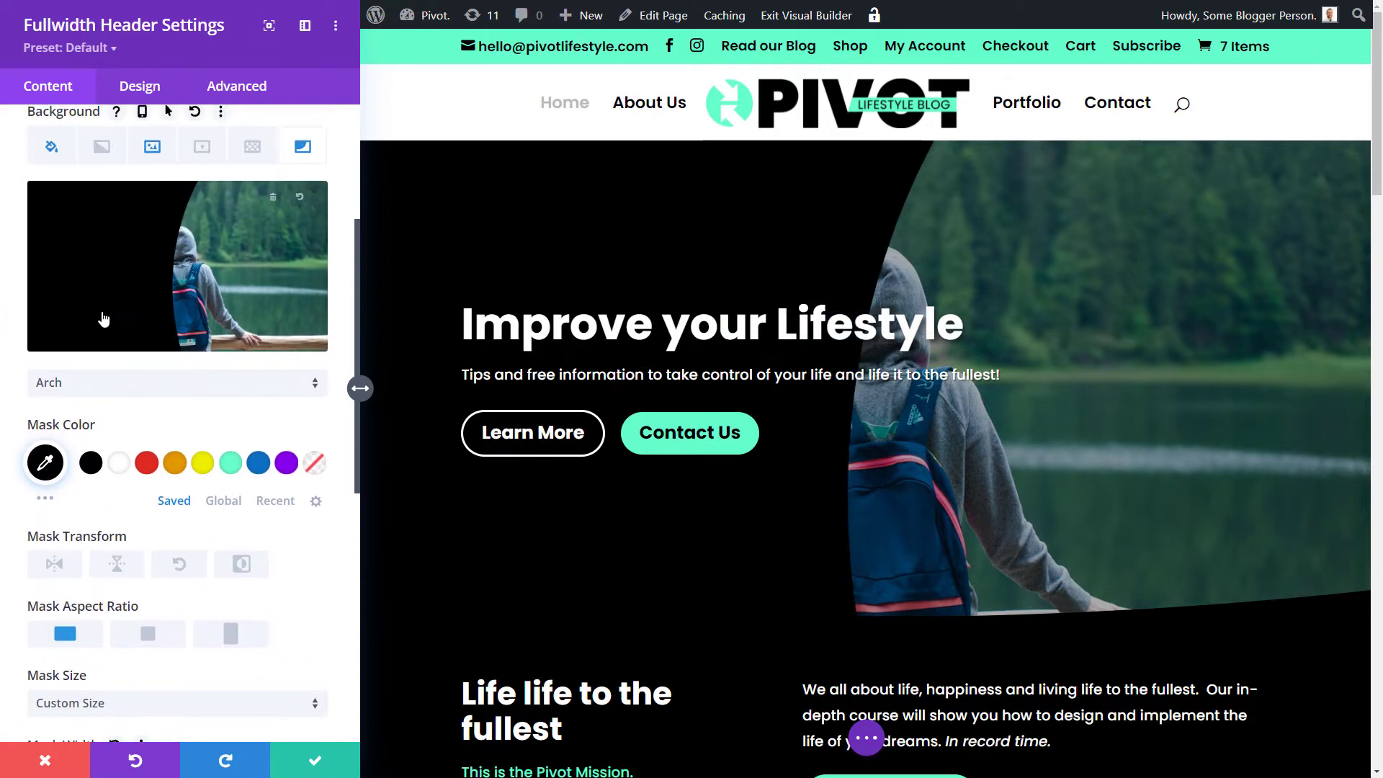
pyautogui.click(84, 225)
pyautogui.click(85, 226)
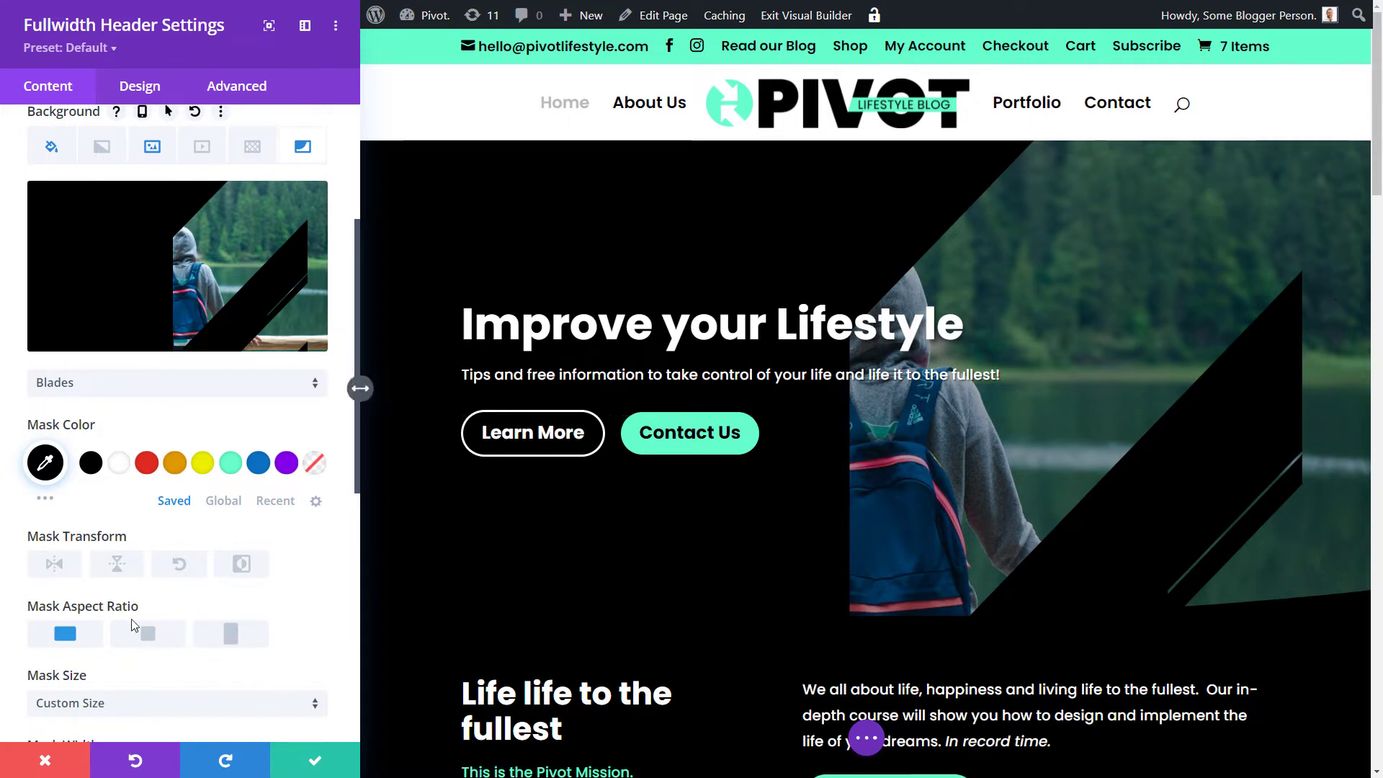
pyautogui.scroll(-3, 139, 628)
pyautogui.moveTo(201, 561)
pyautogui.mouseDown()
pyautogui.moveTo(173, 560)
pyautogui.moveTo(222, 569)
pyautogui.mouseUp()
# Try the Stretch to Fill mask size and set the mask size to Cover
pyautogui.click(151, 496)
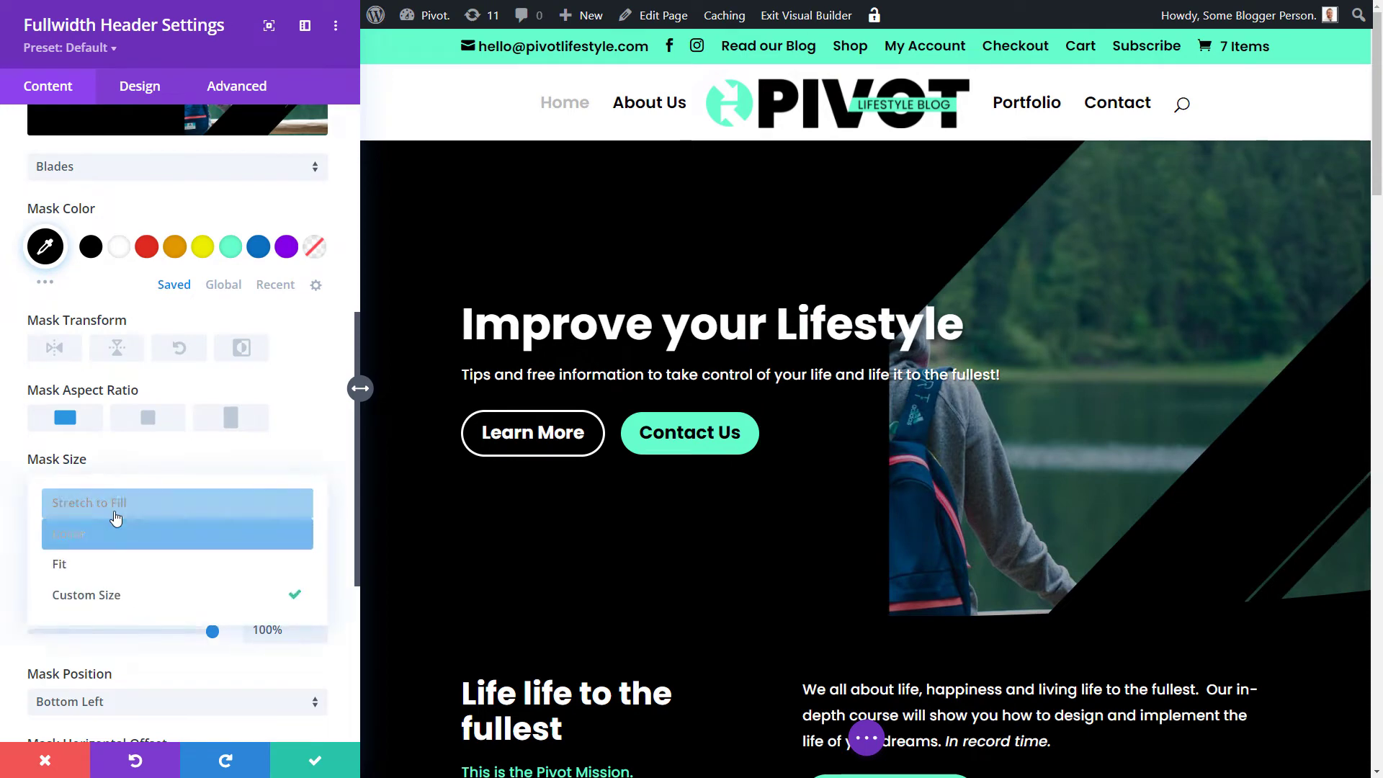
pyautogui.click(115, 514)
pyautogui.click(149, 493)
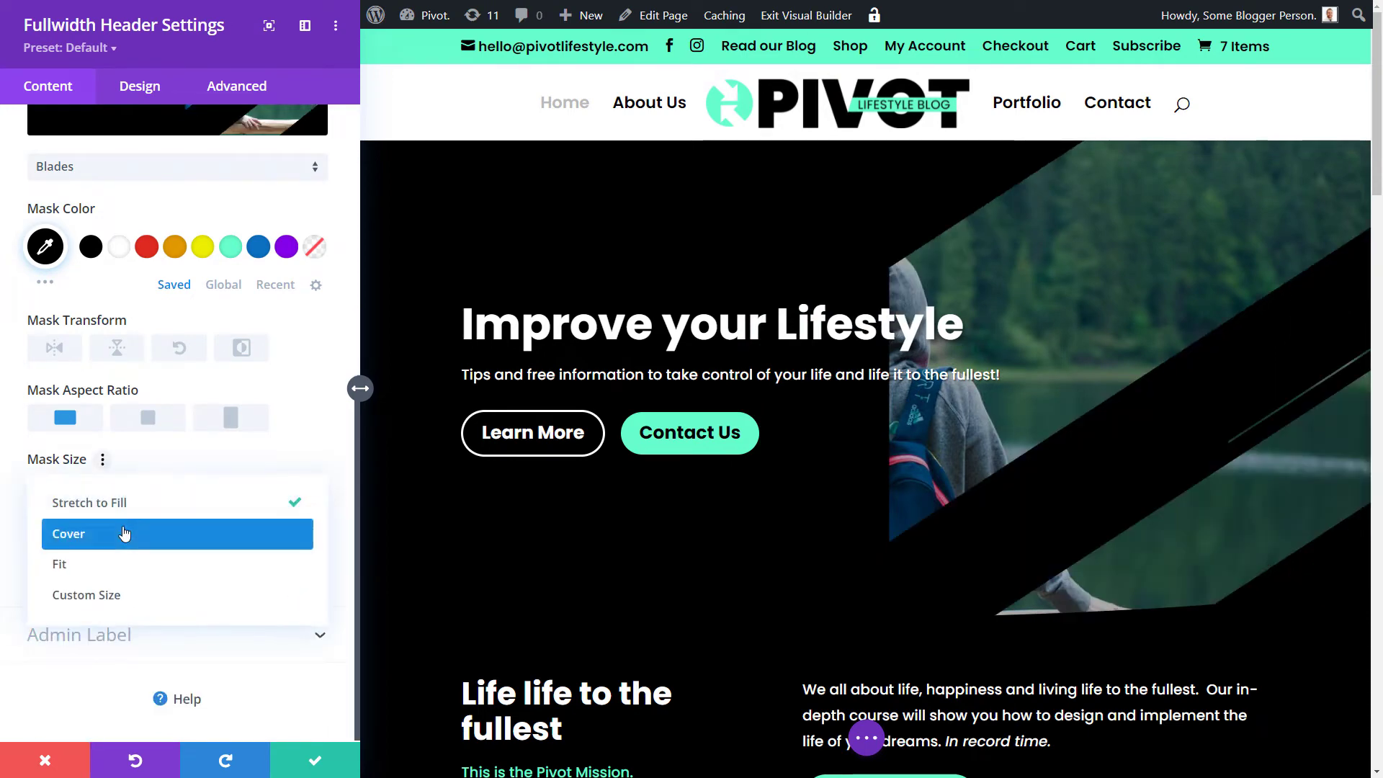
pyautogui.click(165, 531)
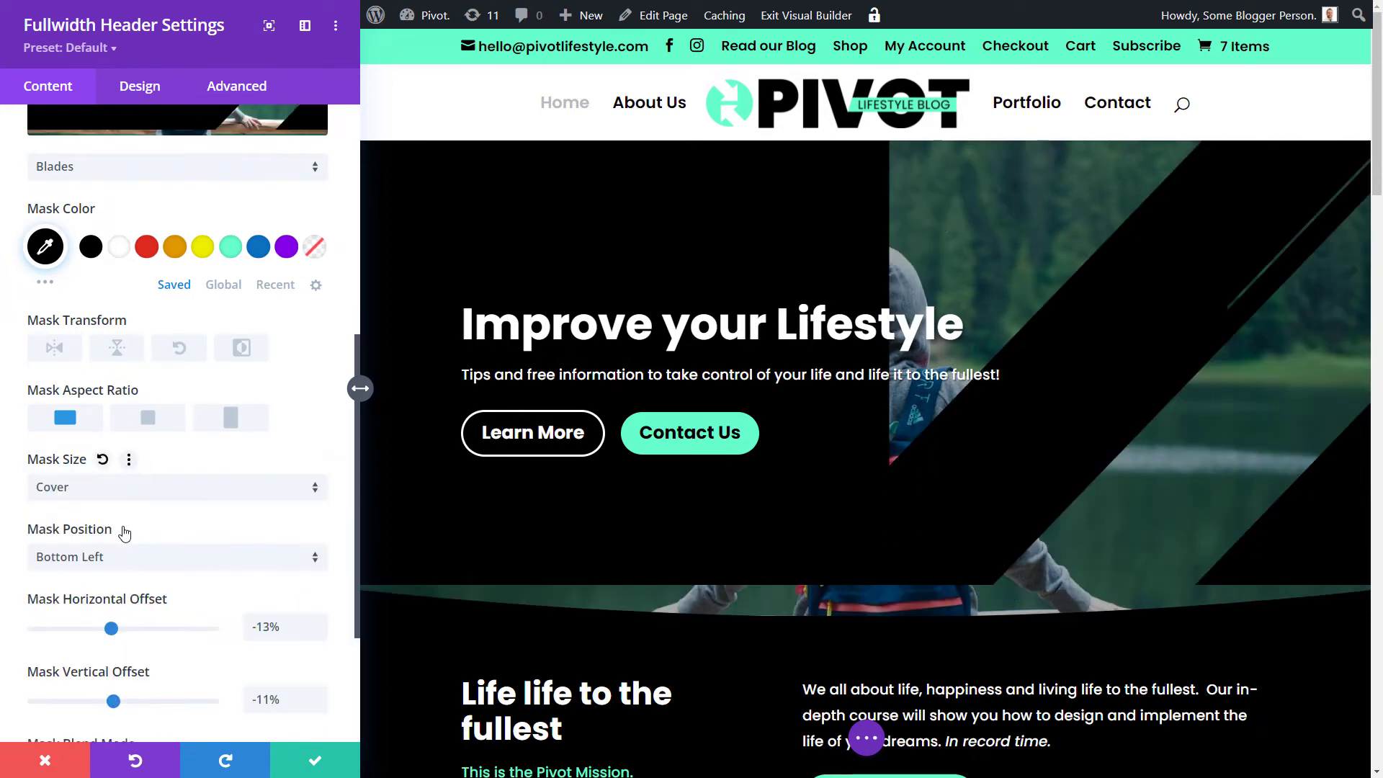
# Change the mask style to Corner Pill with the Cover size, and set the mask position to Center
pyautogui.click(128, 171)
pyautogui.click(98, 360)
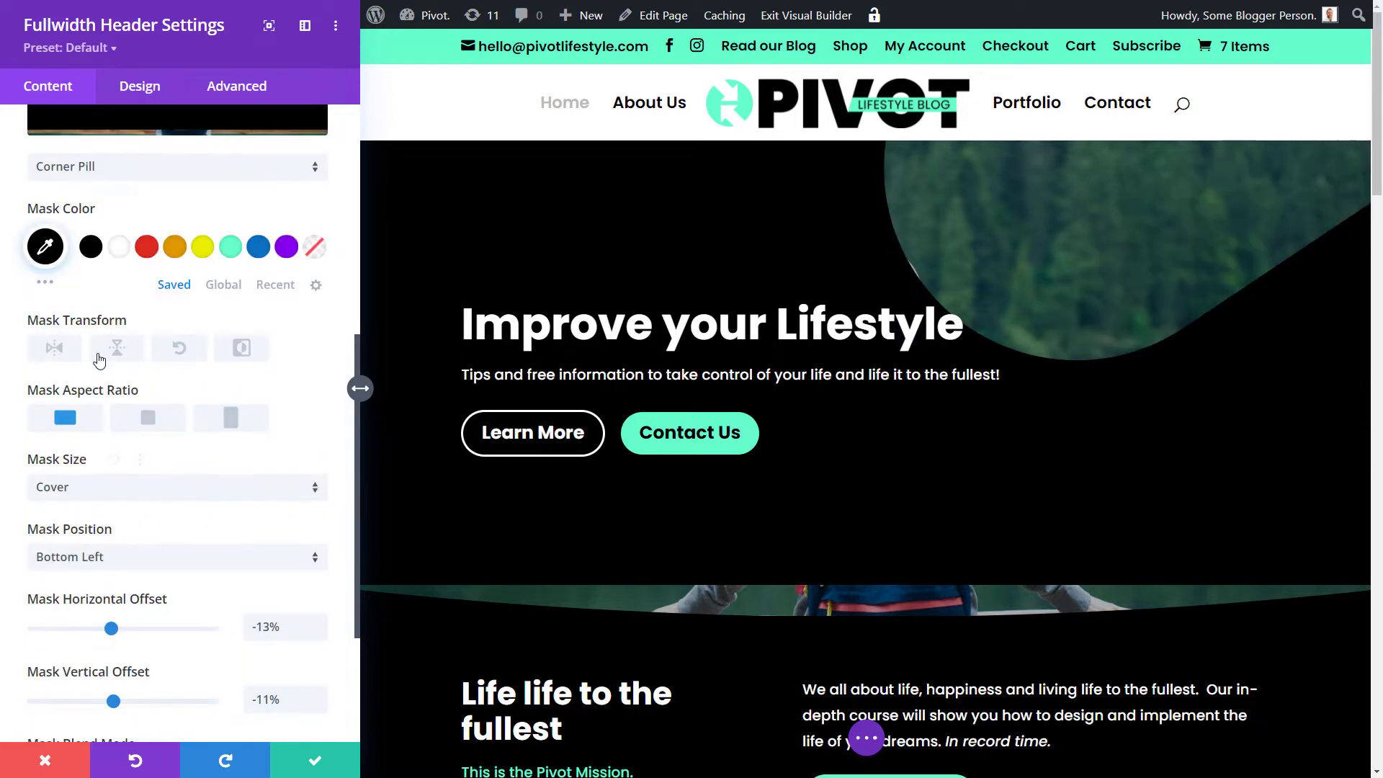
pyautogui.click(95, 497)
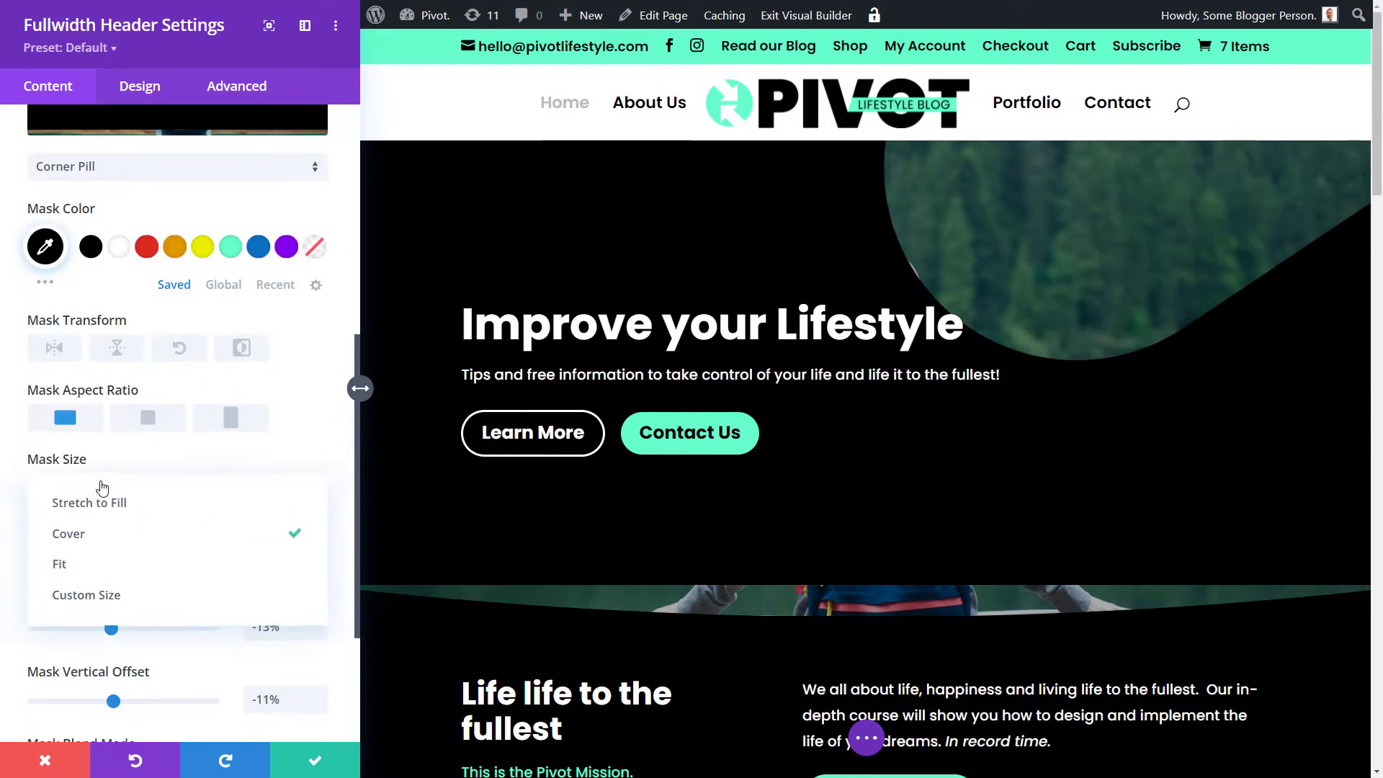
pyautogui.click(79, 531)
pyautogui.click(80, 565)
pyautogui.click(81, 533)
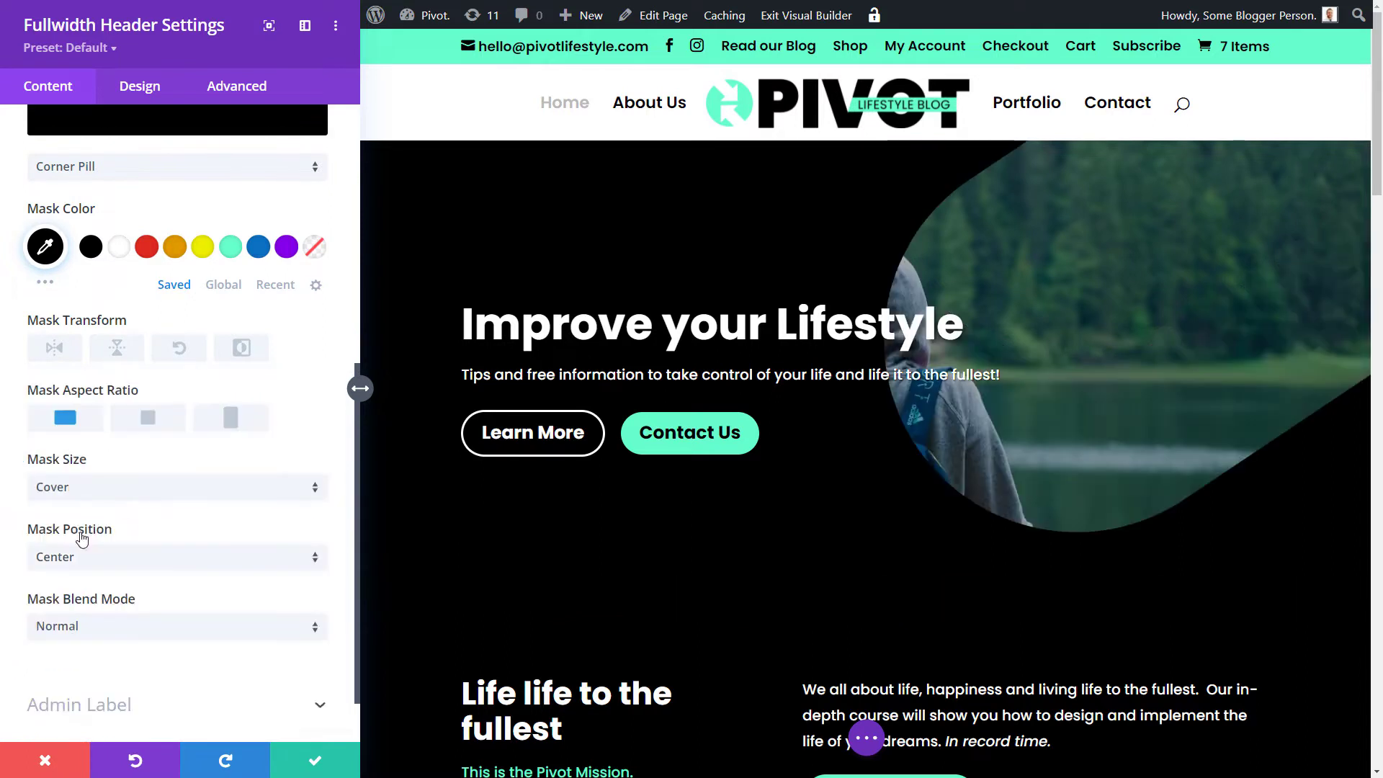
pyautogui.scroll(-1, 164, 569)
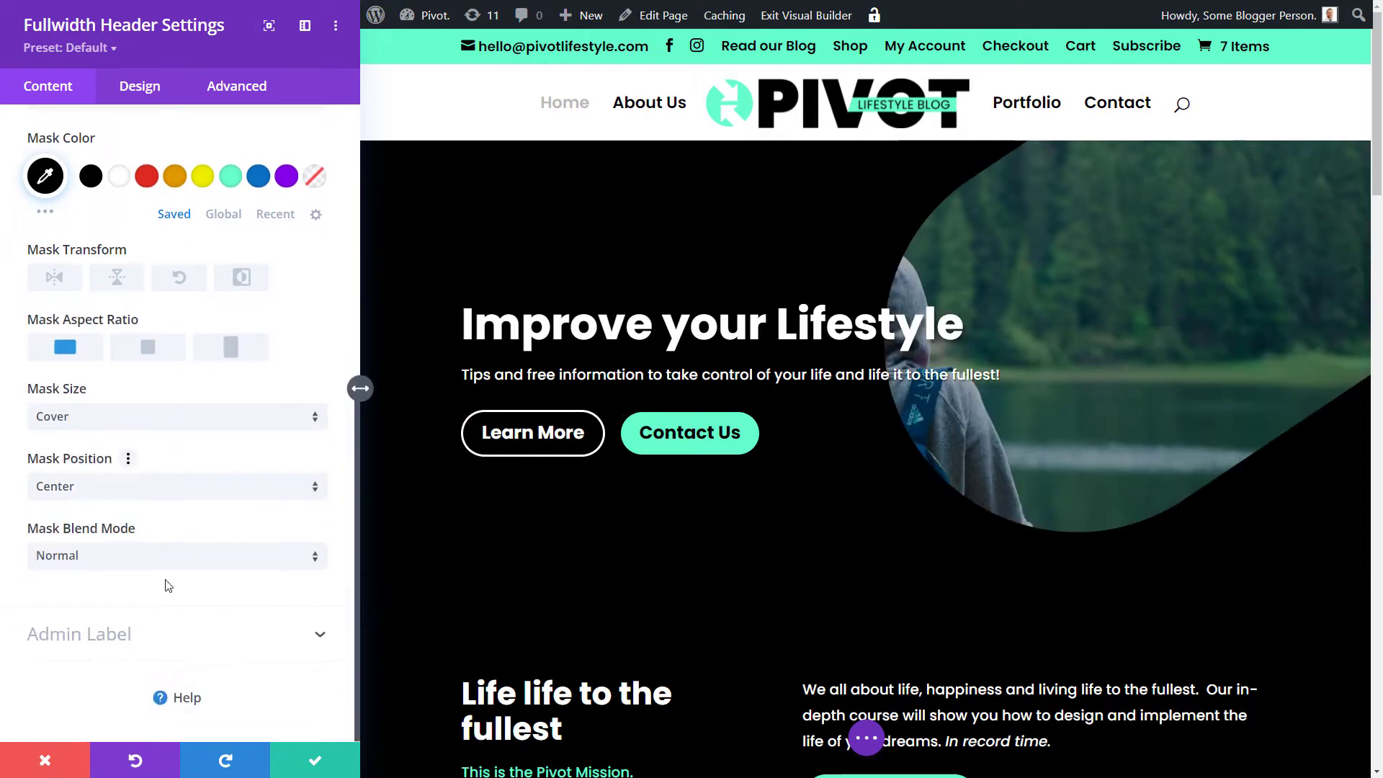
# Try inverting and vertically flipping the mask, leaving only the horizontal flip and rotation transforms on
pyautogui.scroll(1, 128, 364)
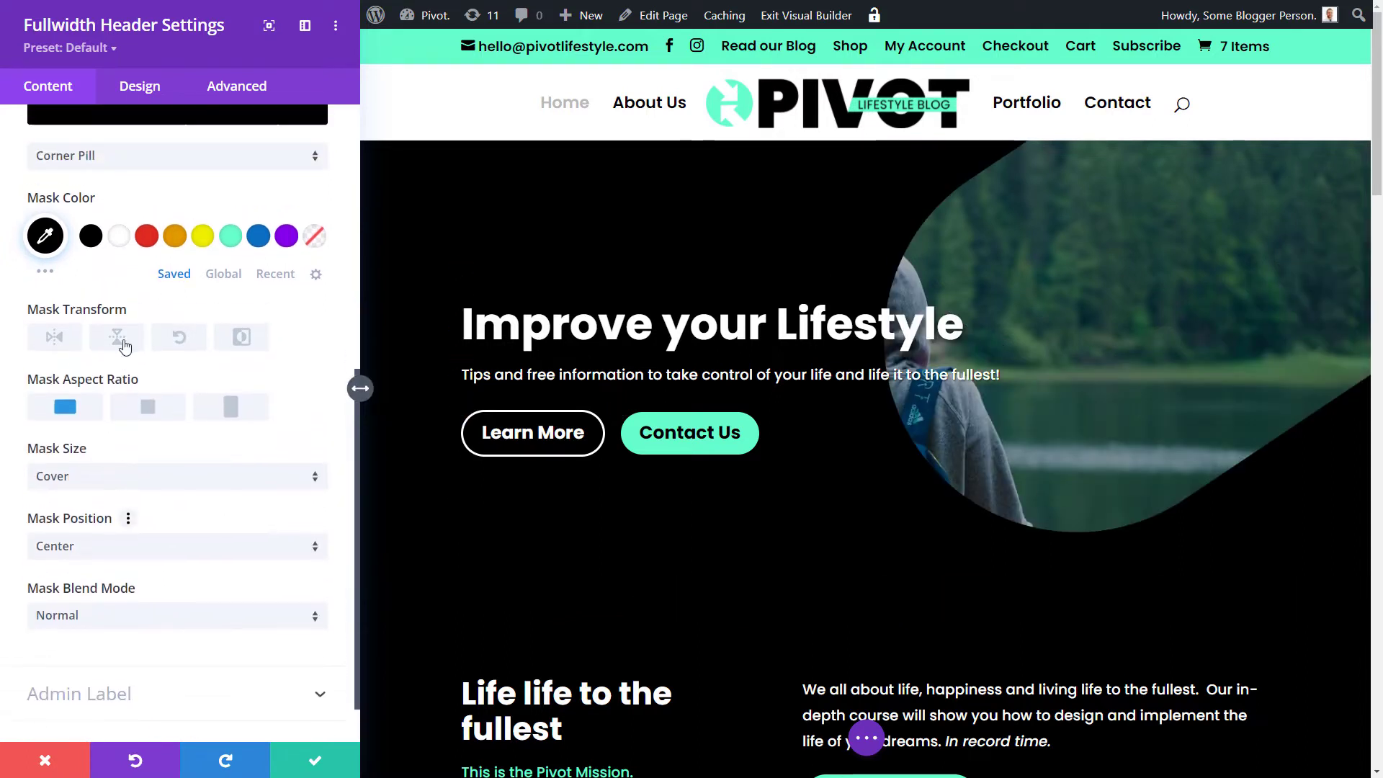
pyautogui.click(243, 350)
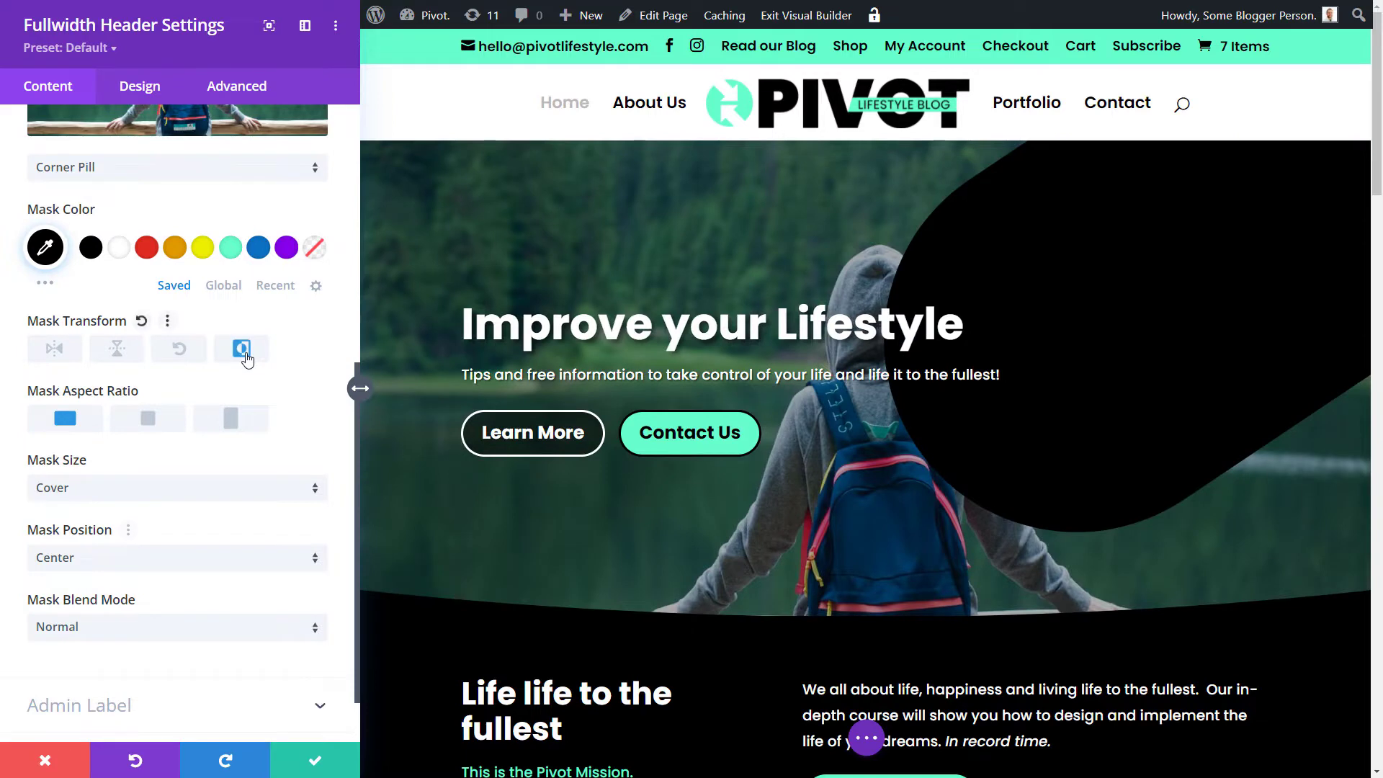
pyautogui.click(175, 352)
pyautogui.click(115, 349)
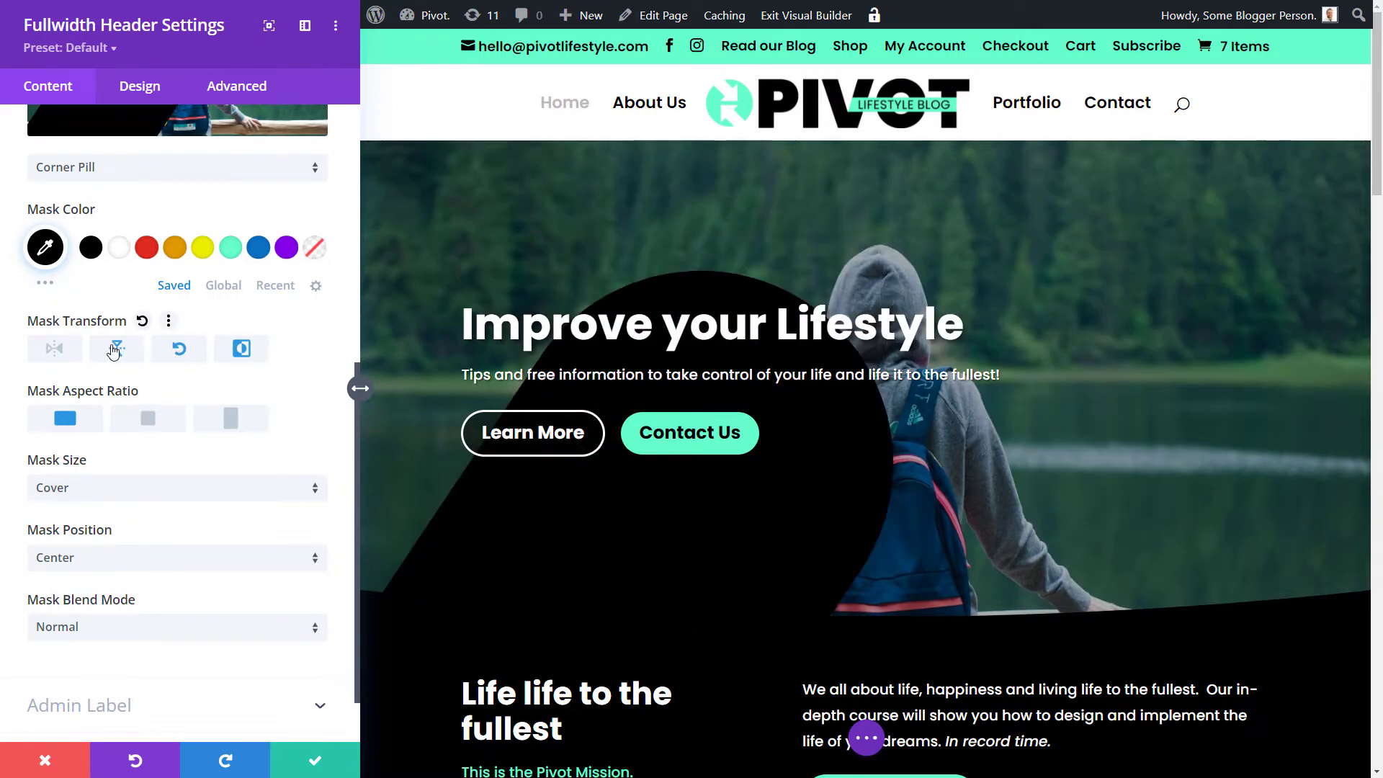
pyautogui.click(57, 349)
pyautogui.click(245, 350)
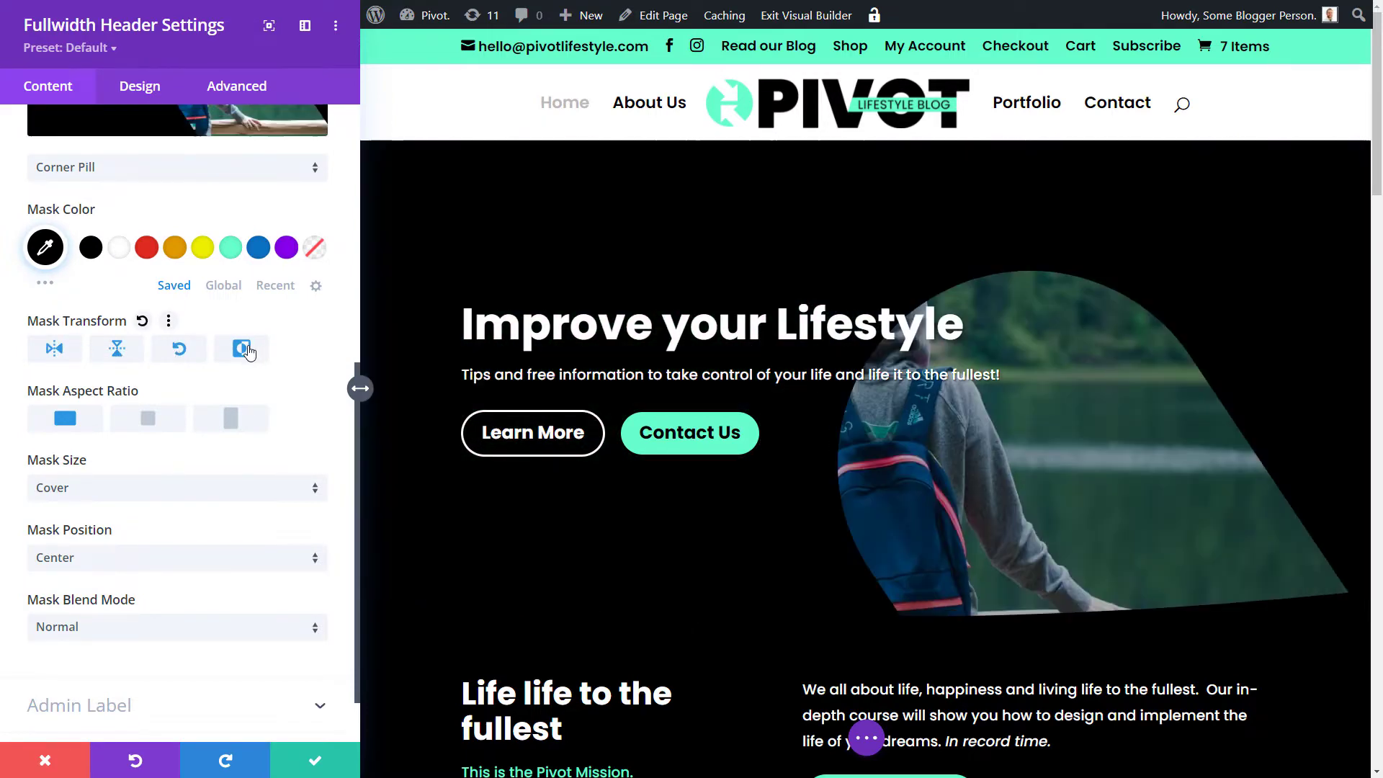
pyautogui.click(126, 355)
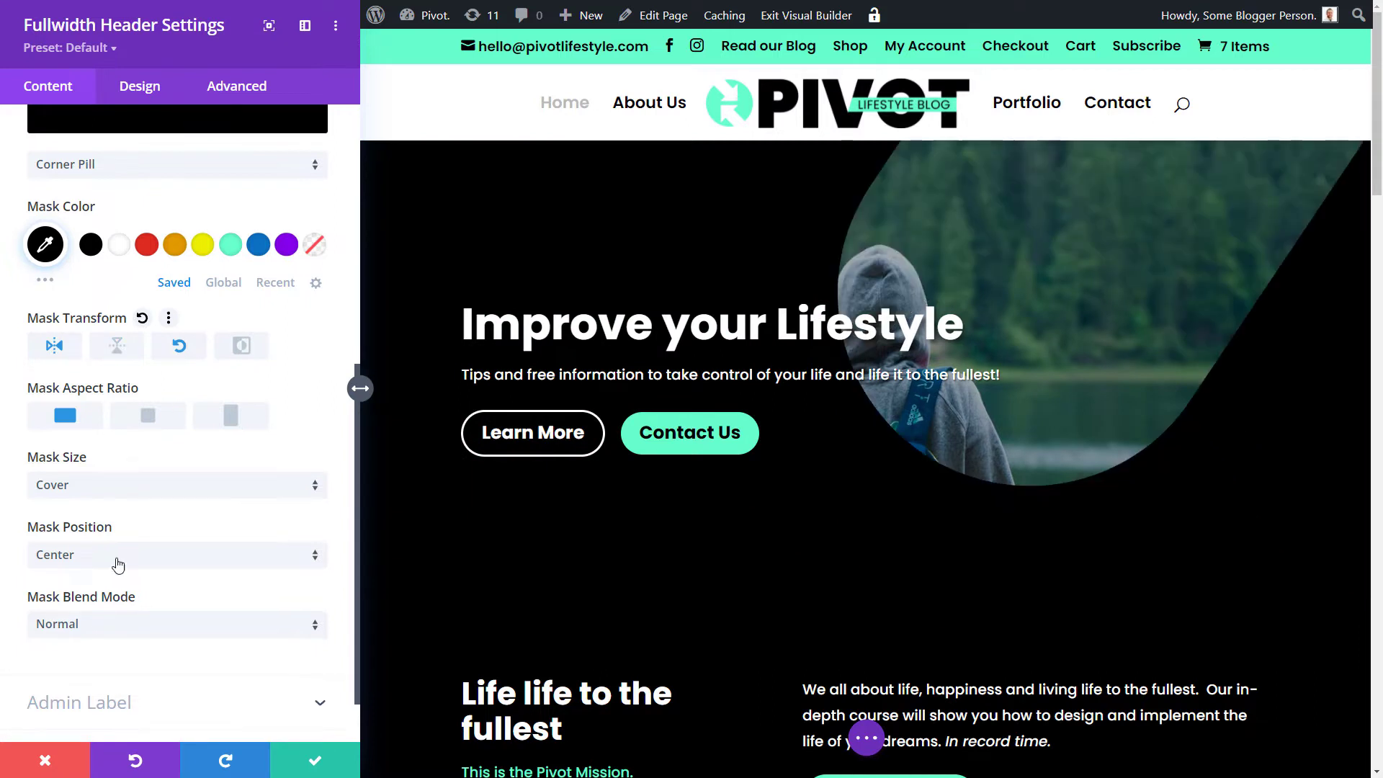
# Change the mask style to Diagonal Pills and, after trying the portrait aspect ratio, set the square one
pyautogui.scroll(-1, 108, 504)
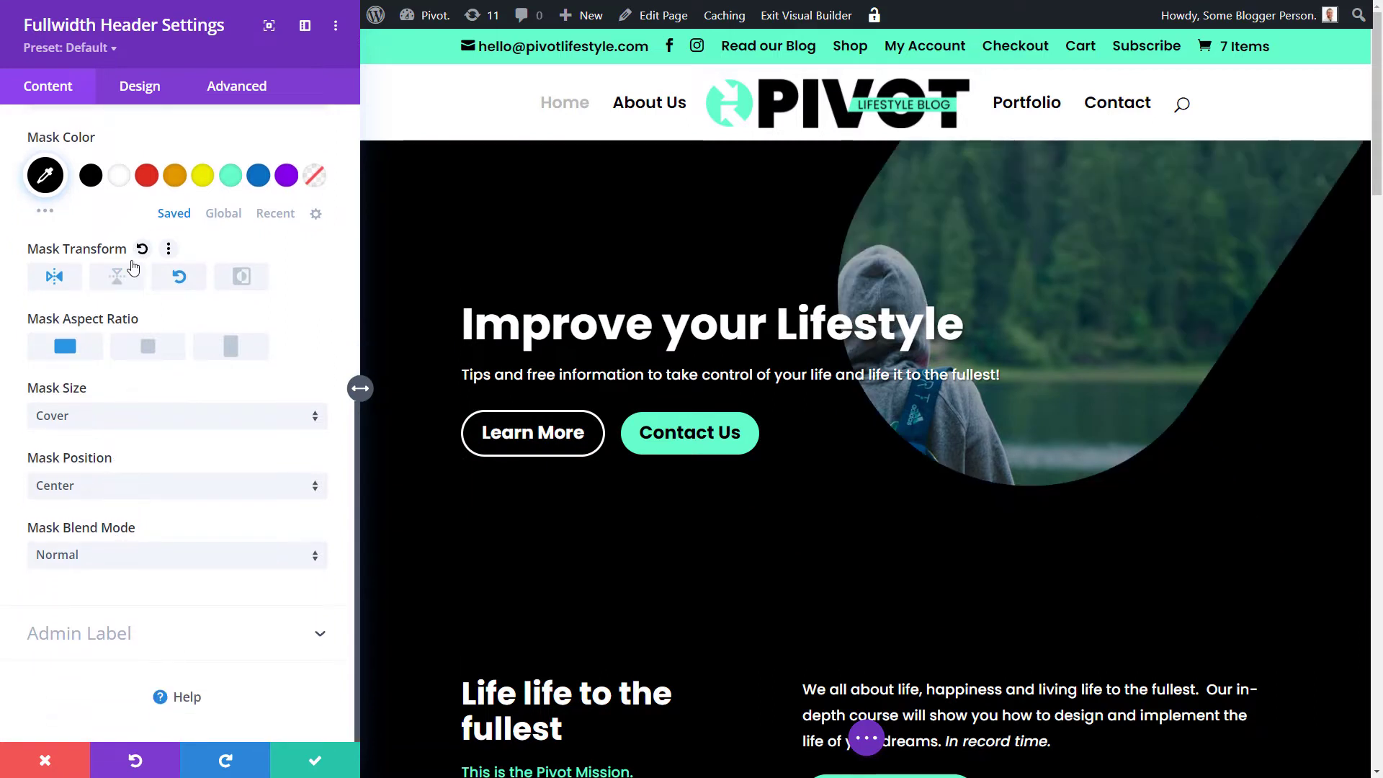
pyautogui.scroll(2, 154, 401)
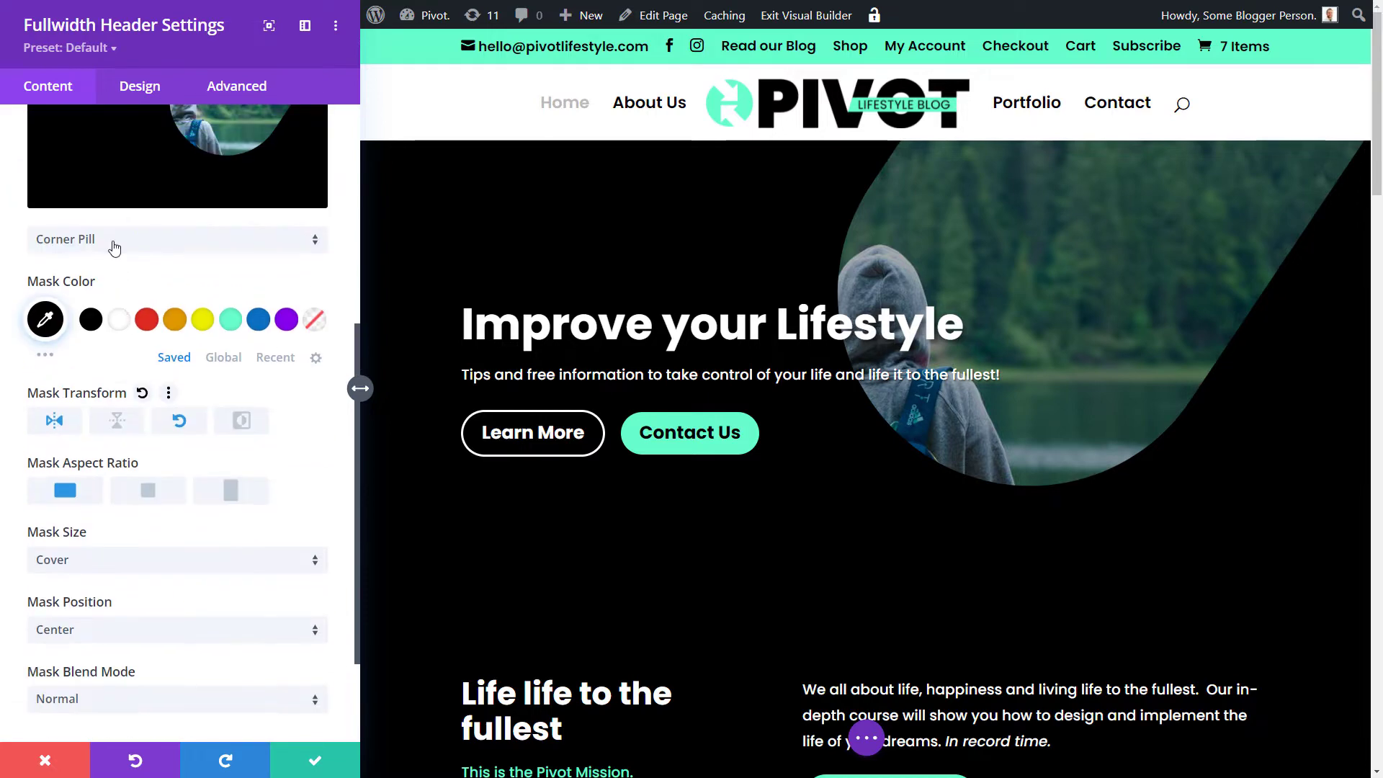
pyautogui.click(113, 247)
pyautogui.click(162, 428)
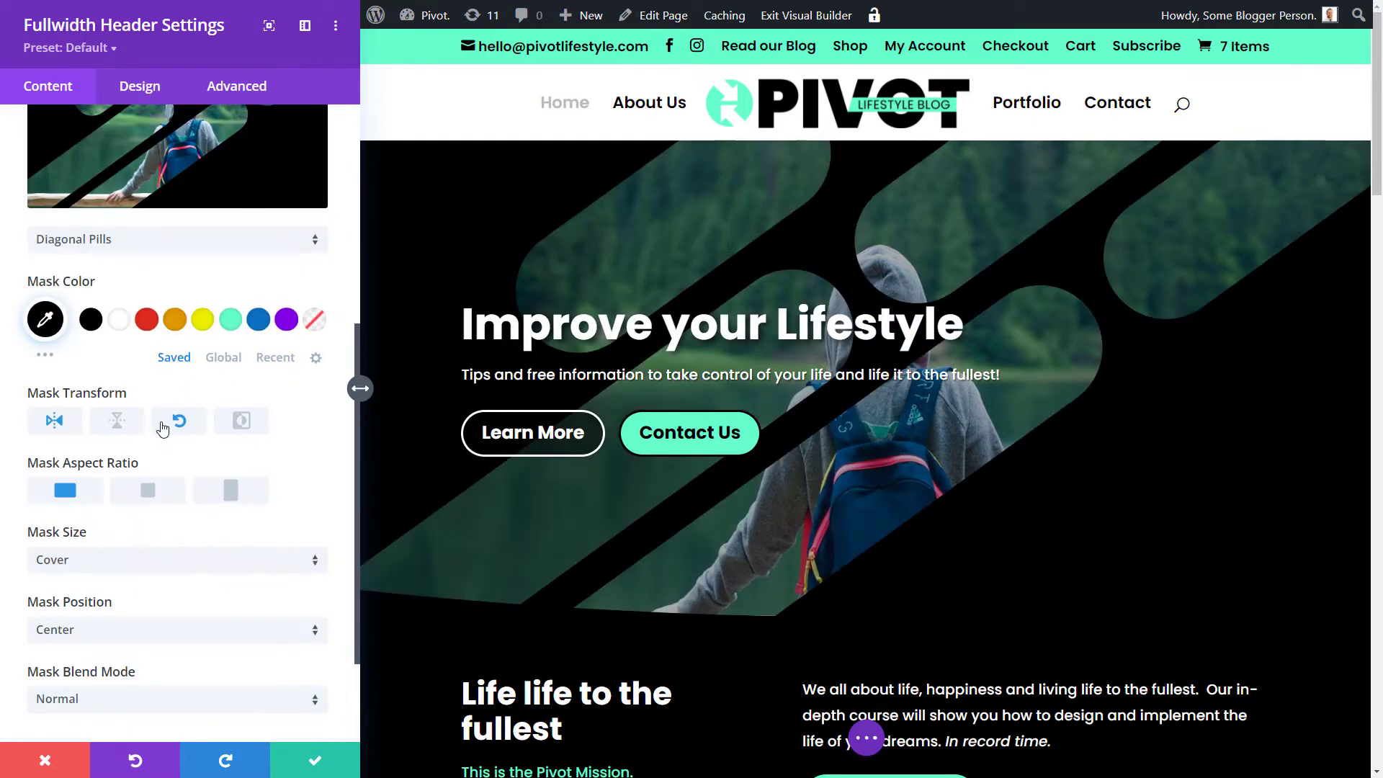
pyautogui.click(137, 492)
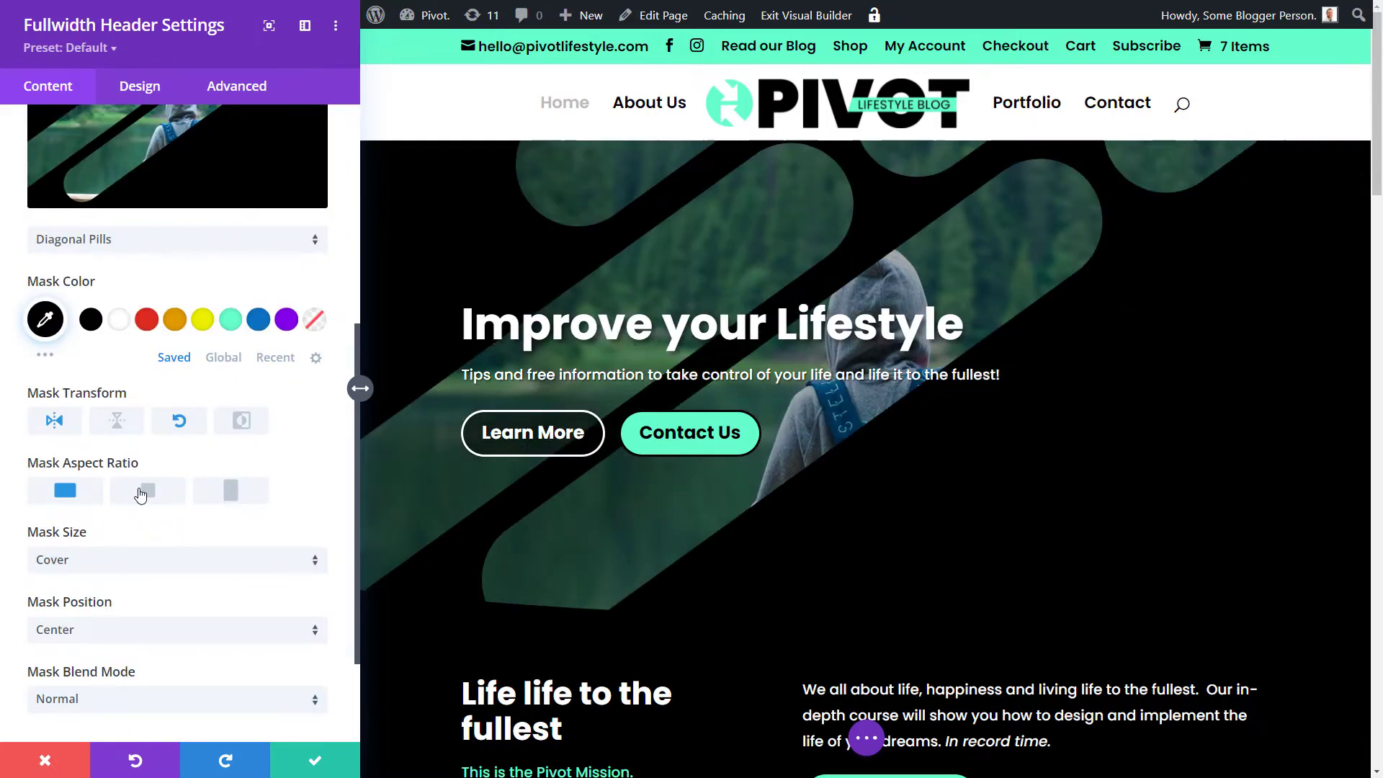
pyautogui.click(220, 496)
pyautogui.click(147, 490)
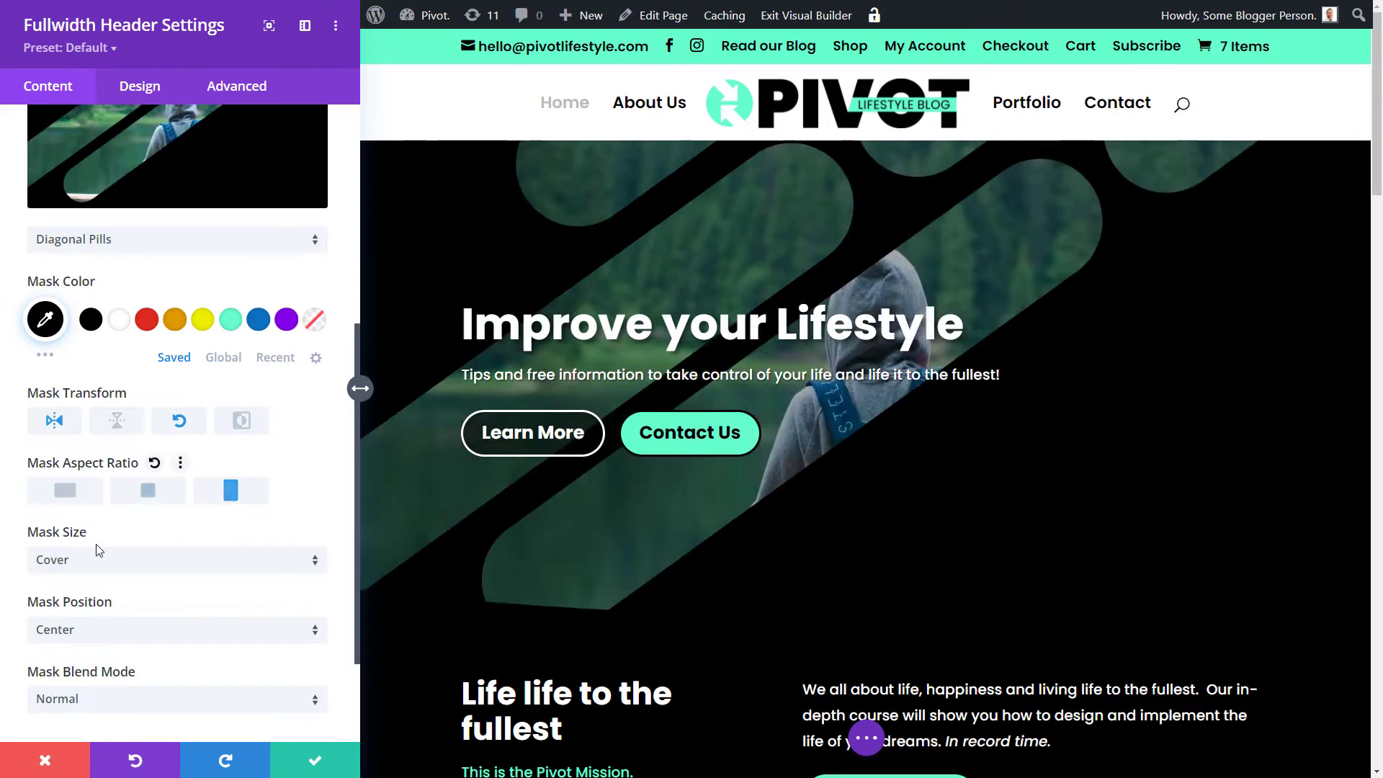
# Set the mask size to Custom Size with a mask width of 76%
pyautogui.click(101, 560)
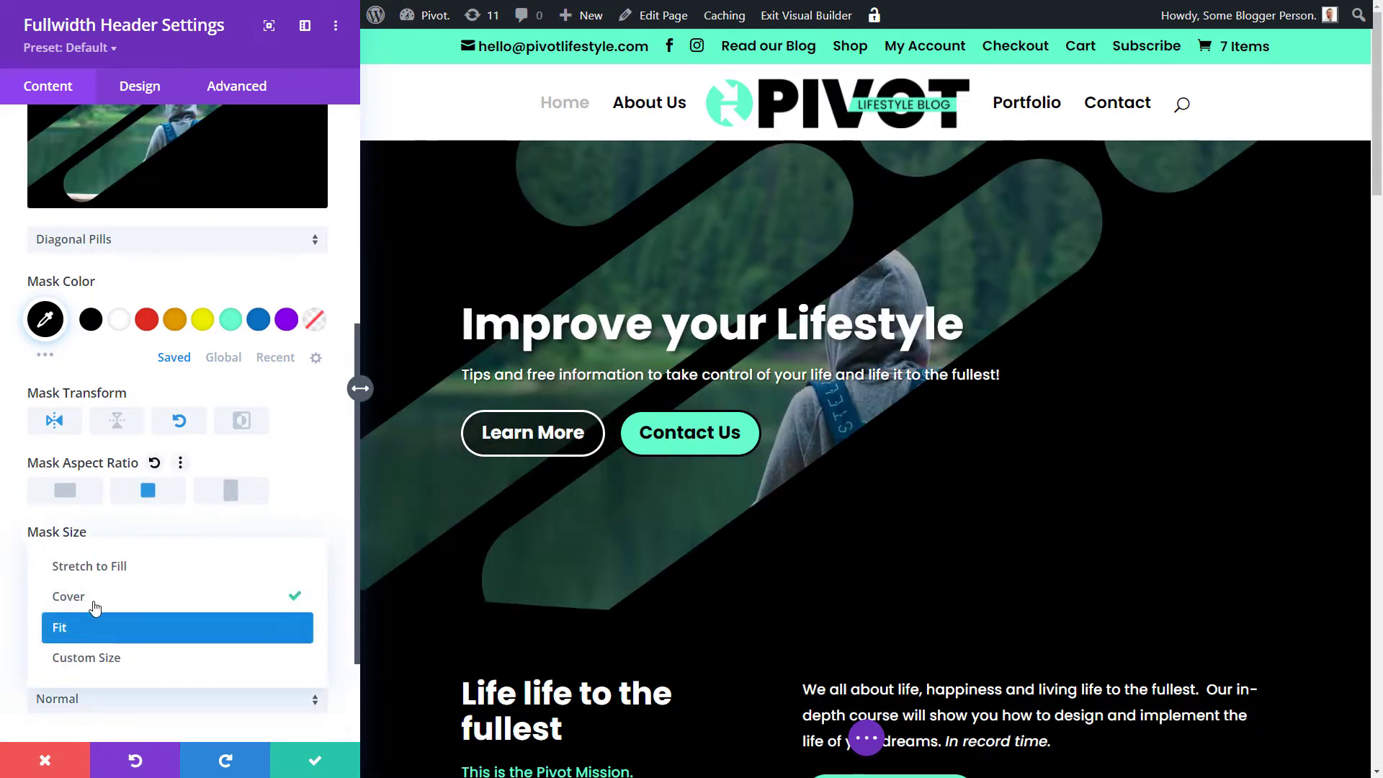
pyautogui.click(92, 656)
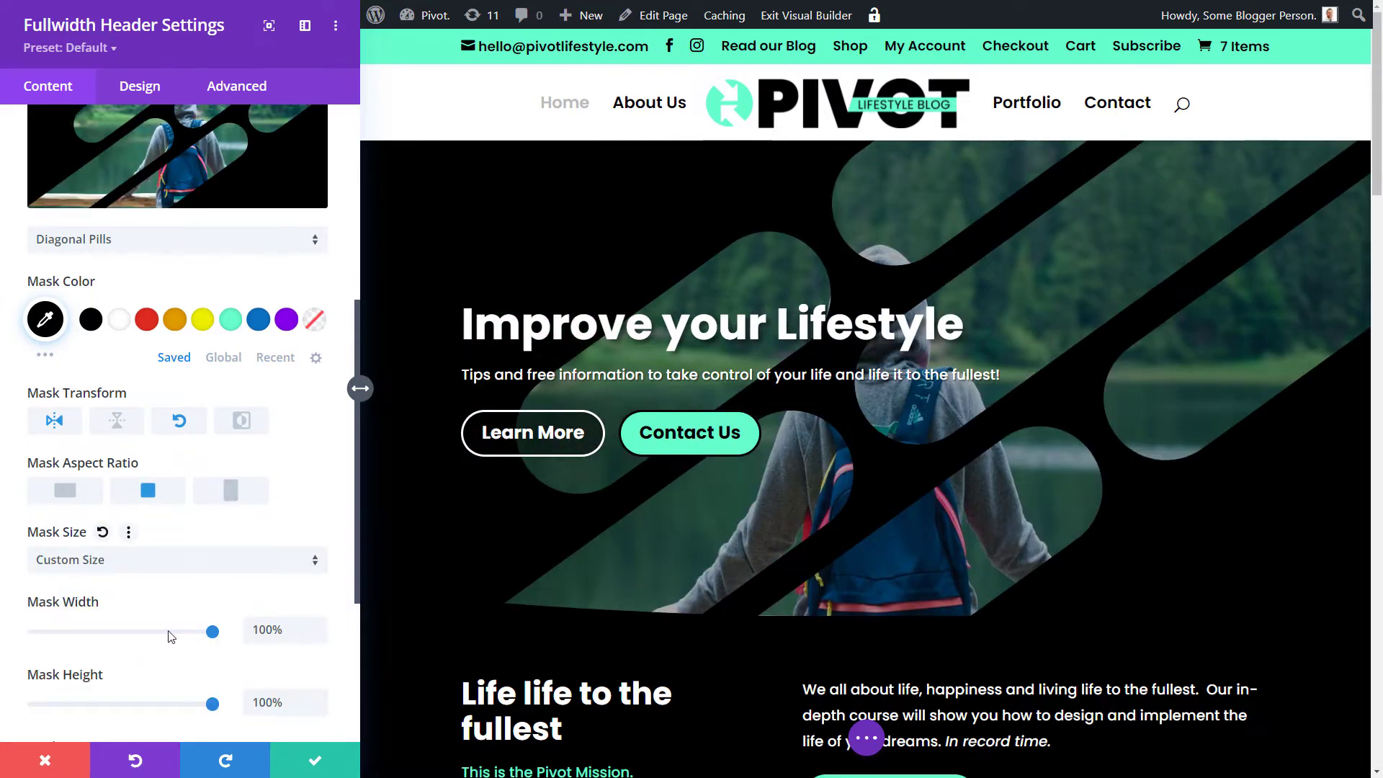
pyautogui.moveTo(171, 636)
pyautogui.mouseDown()
pyautogui.moveTo(154, 633)
pyautogui.moveTo(240, 631)
pyautogui.moveTo(172, 646)
pyautogui.mouseUp()
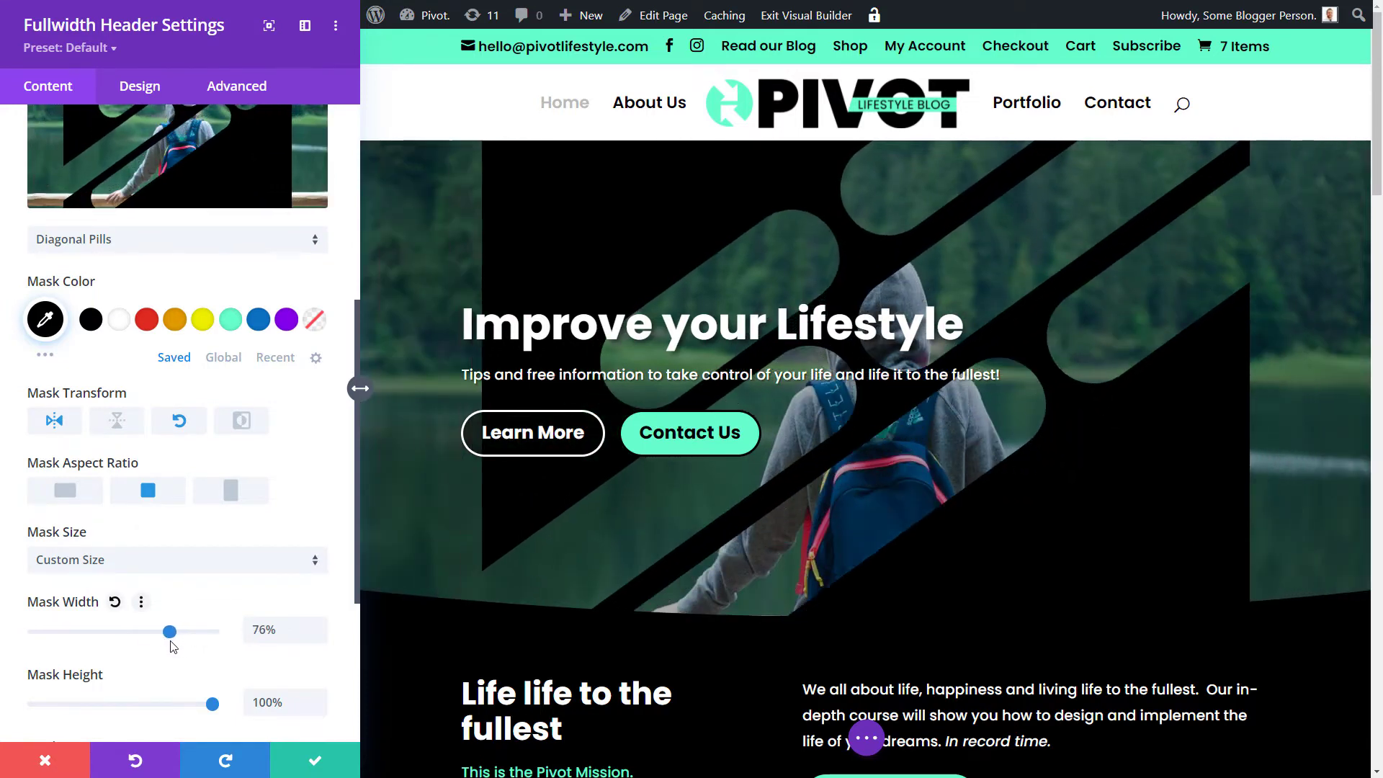
# Turn off the mask's rotation and invert the mask
pyautogui.click(192, 430)
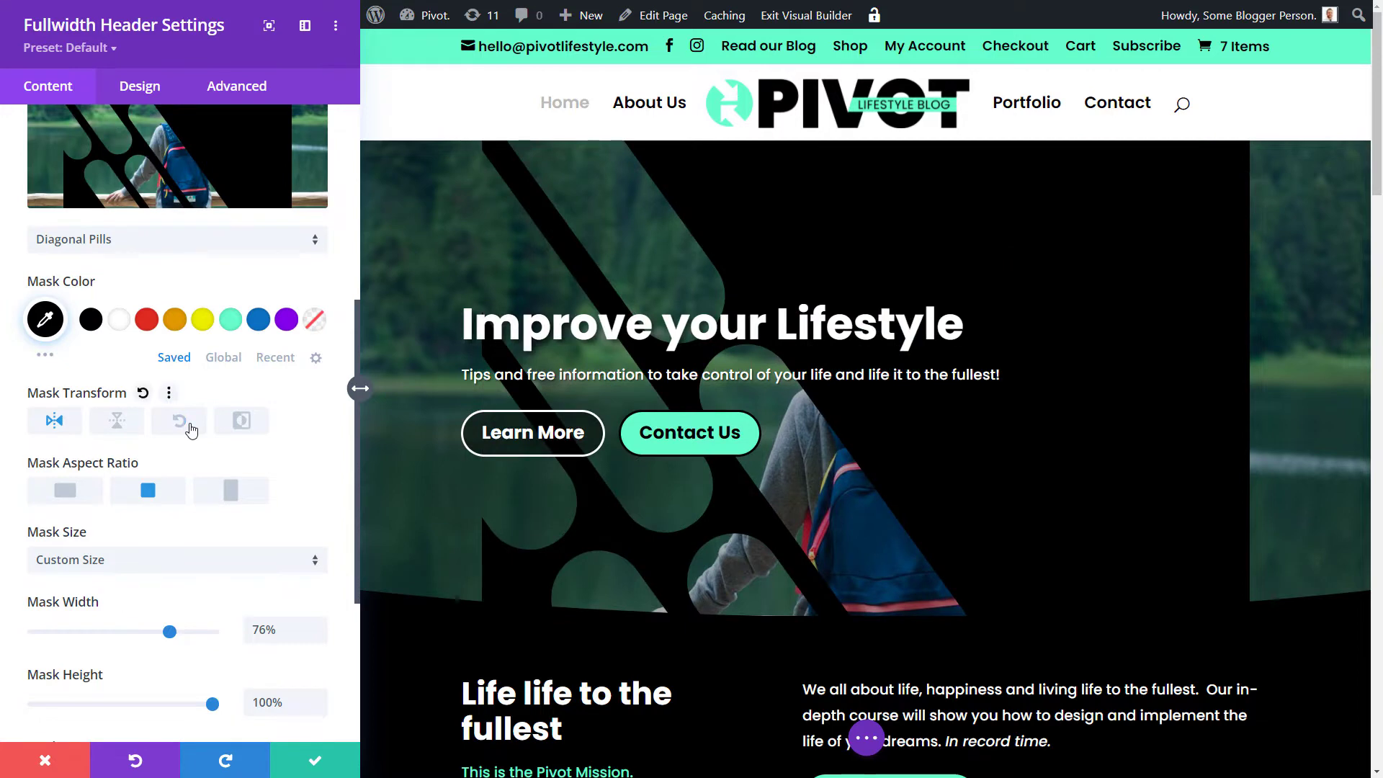
pyautogui.click(242, 423)
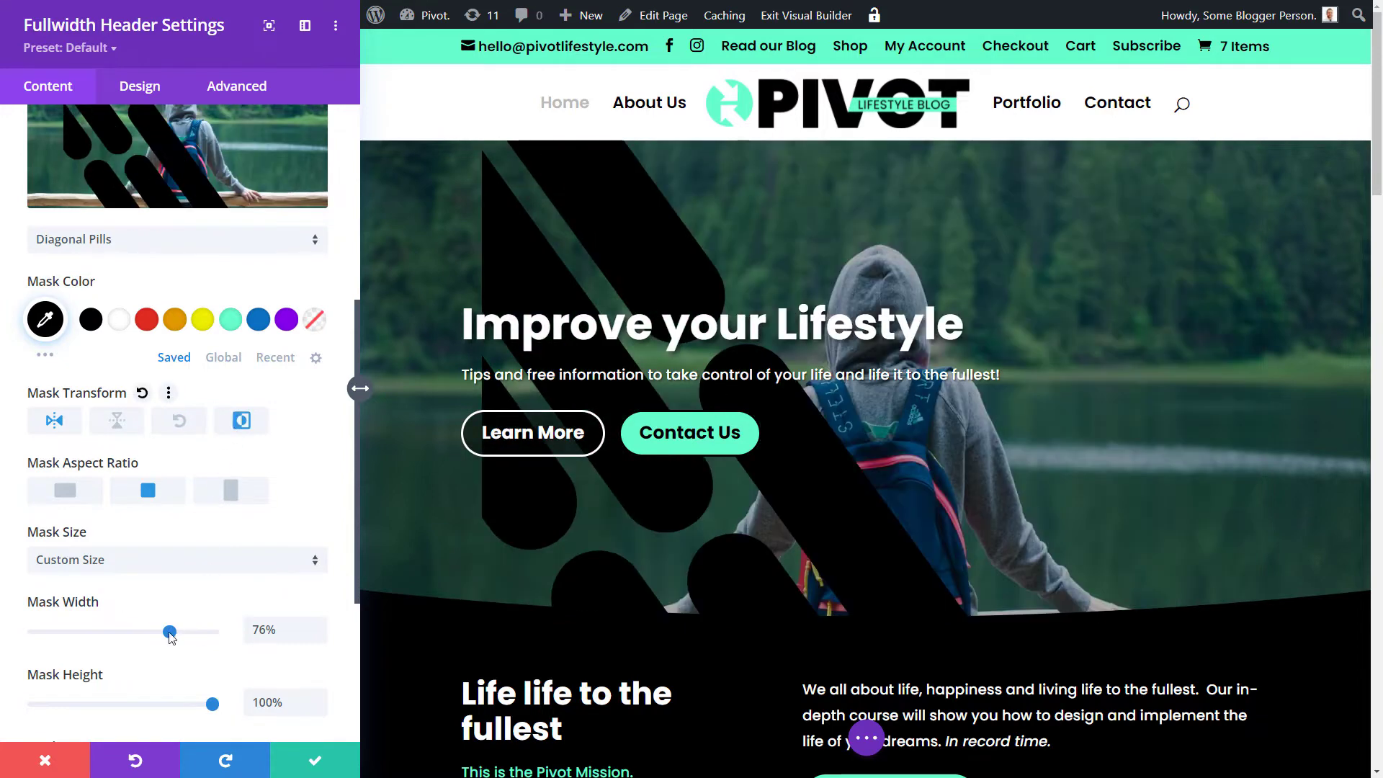
# Set the mask width and the mask height to 100%
pyautogui.moveTo(170, 633); pyautogui.dragTo(223, 632)
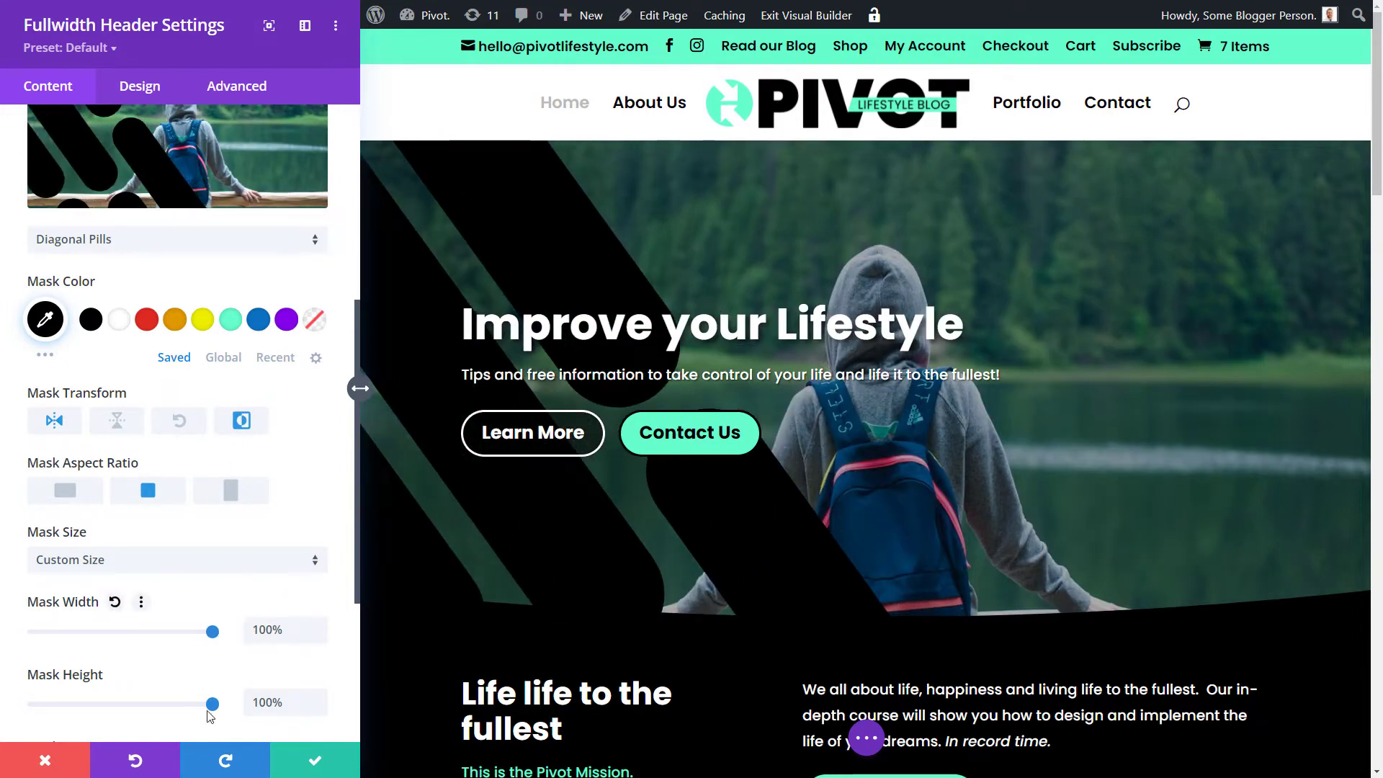
pyautogui.moveTo(210, 706)
pyautogui.mouseDown()
pyautogui.moveTo(170, 707)
pyautogui.moveTo(220, 704)
pyautogui.mouseUp()
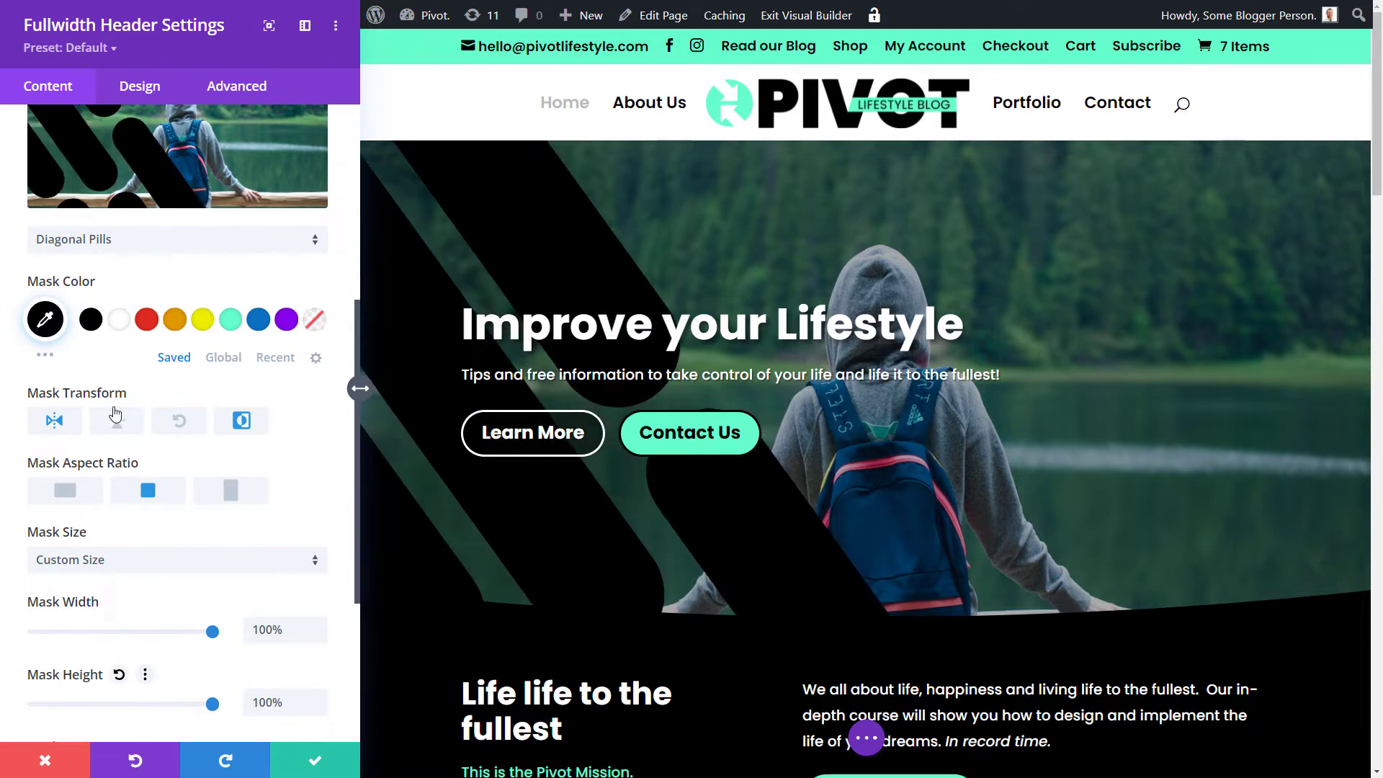
# Change the mask style to Paint and set the mask size to Cover
pyautogui.scroll(-1, 115, 413)
pyautogui.scroll(2, 133, 442)
pyautogui.click(106, 311)
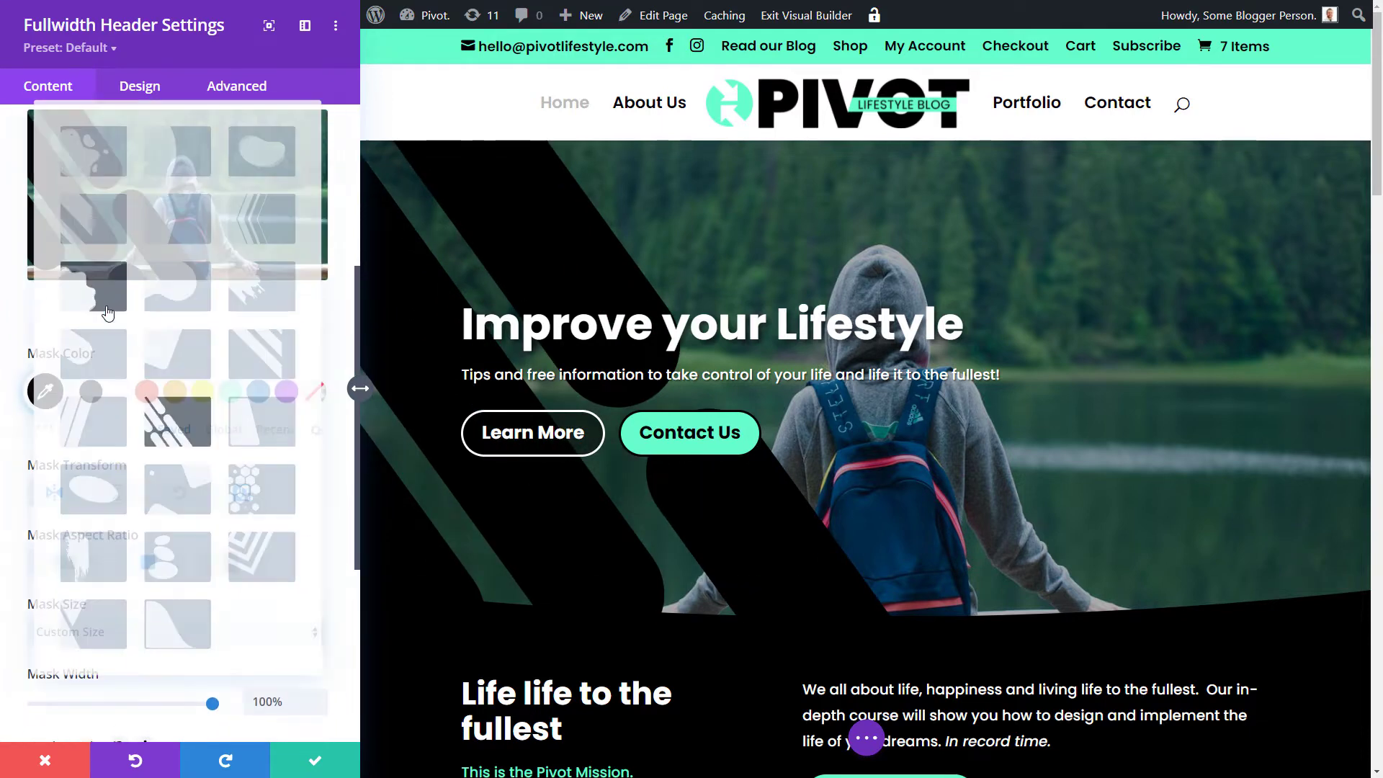
pyautogui.click(75, 560)
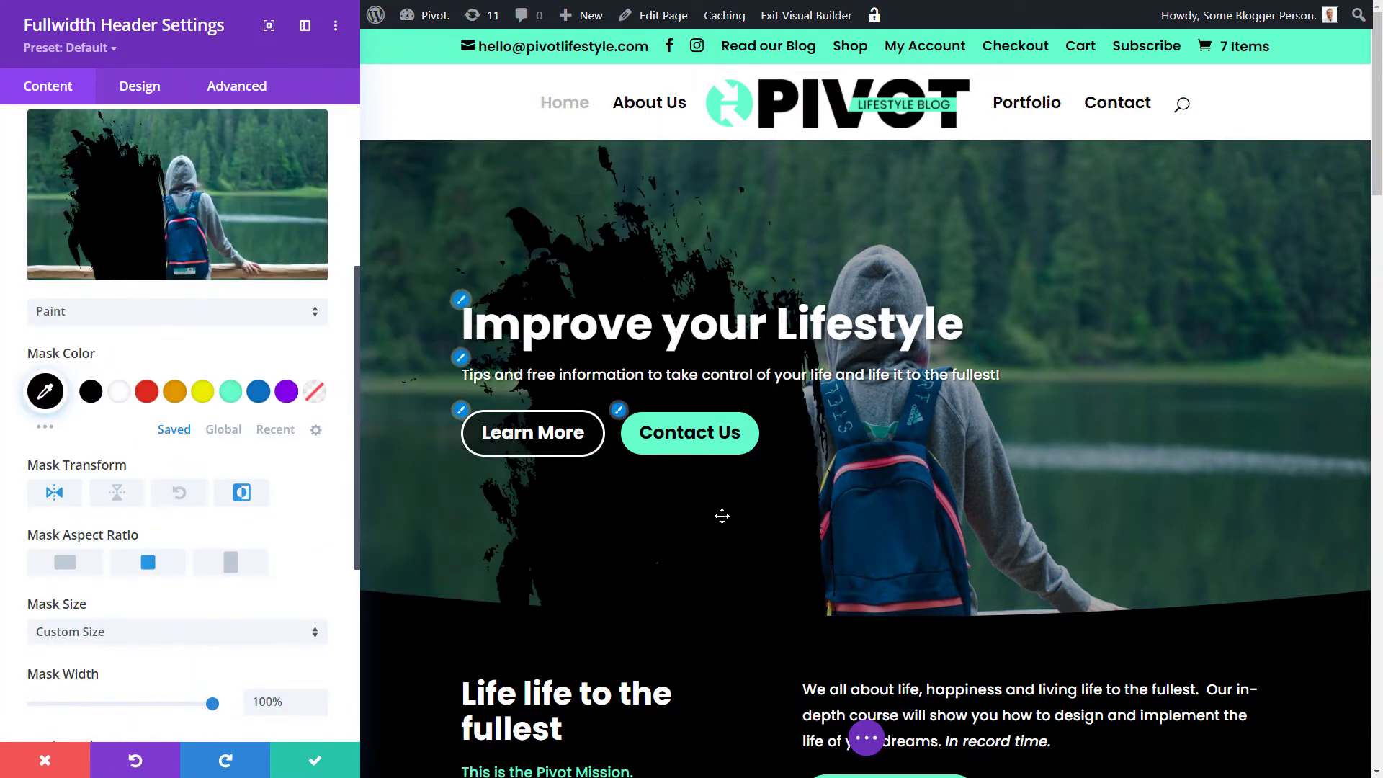
pyautogui.scroll(-2, 209, 662)
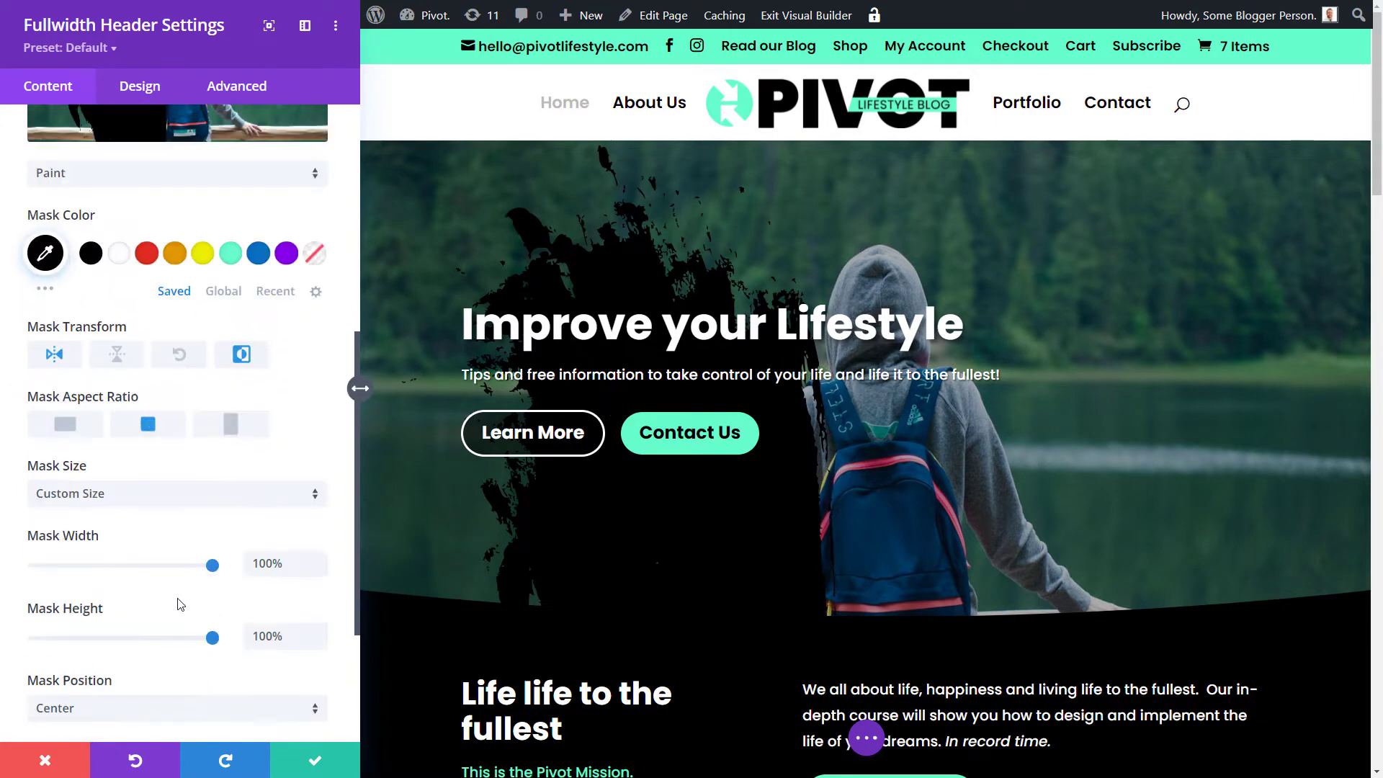
pyautogui.click(114, 489)
pyautogui.click(94, 533)
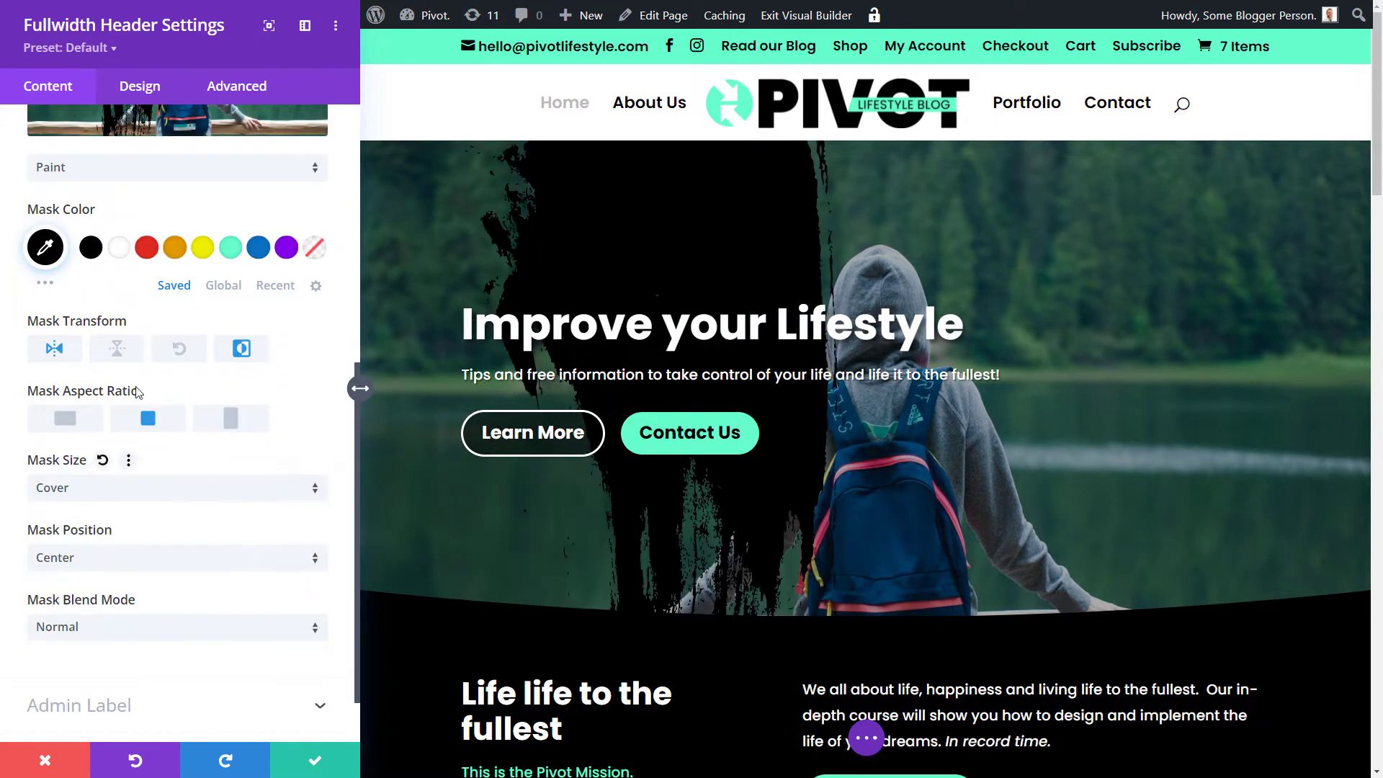
# Change the mask style to Honeycomb
pyautogui.scroll(1, 115, 288)
pyautogui.click(108, 241)
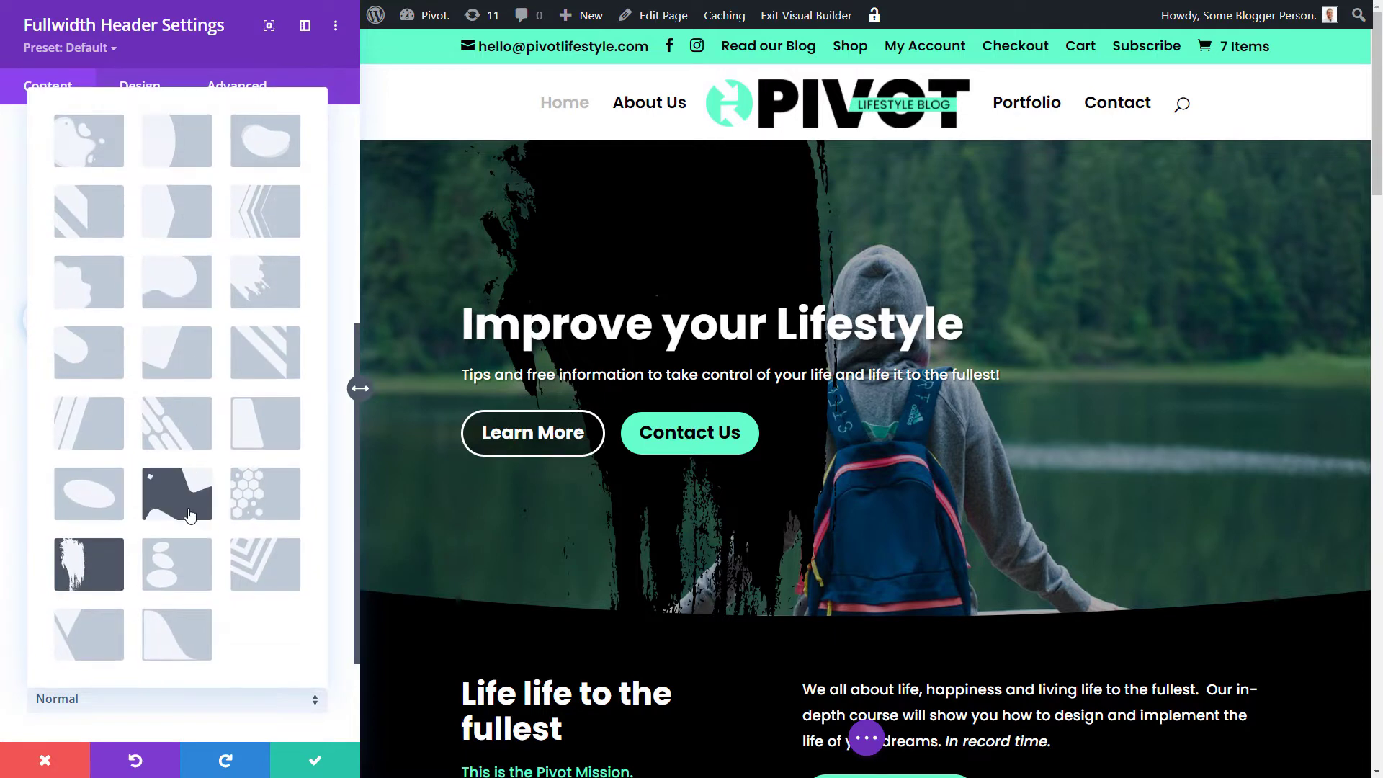
pyautogui.click(247, 497)
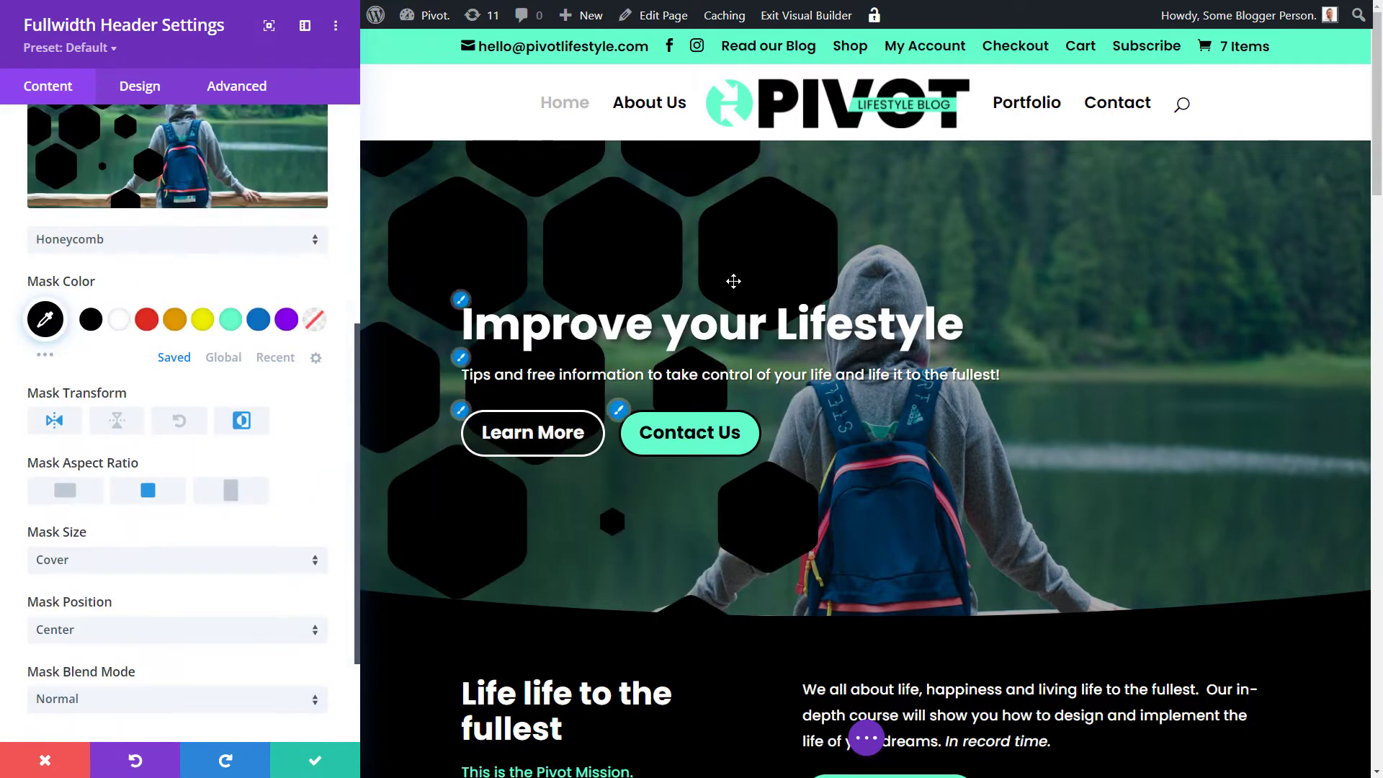
# Turn off the mask's horizontal flip and inversion, and set the landscape aspect ratio
pyautogui.scroll(-1, 733, 280)
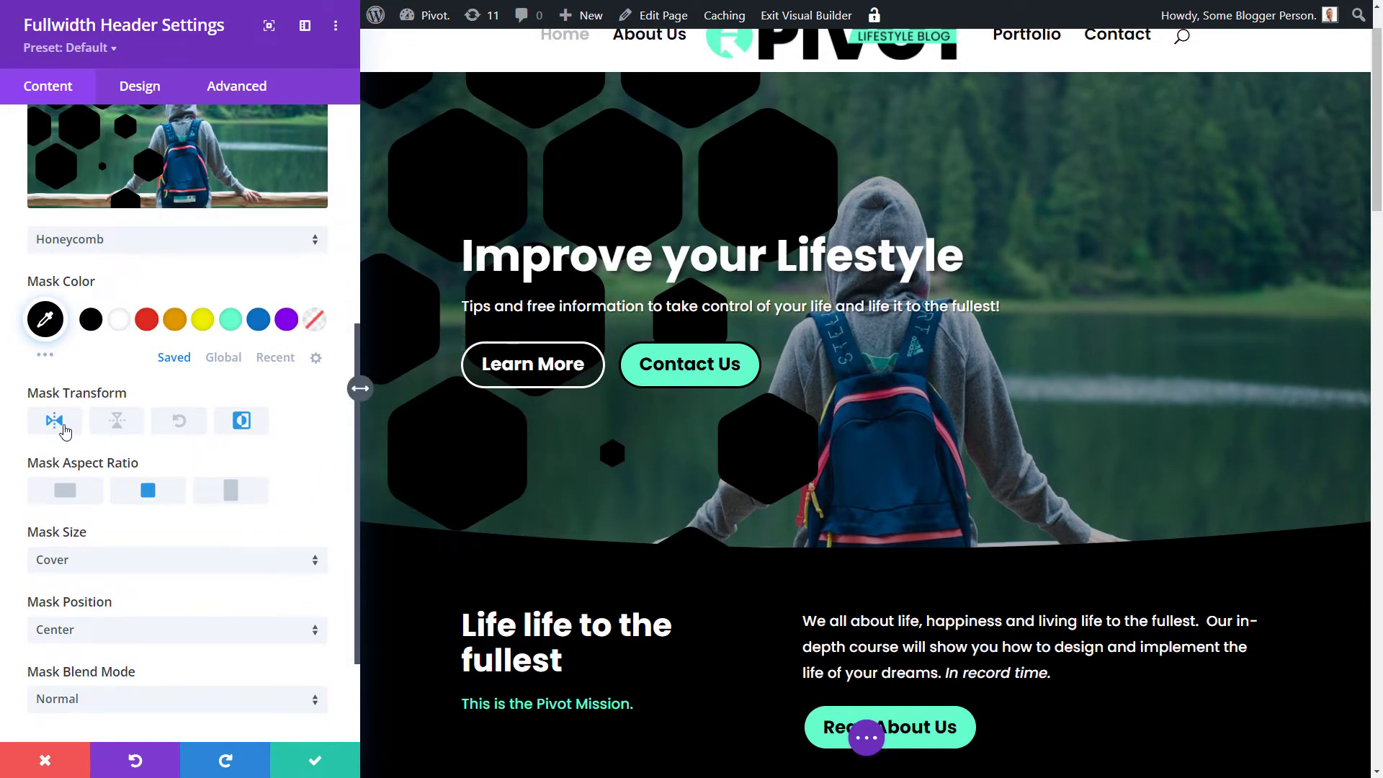
pyautogui.click(64, 431)
pyautogui.click(245, 425)
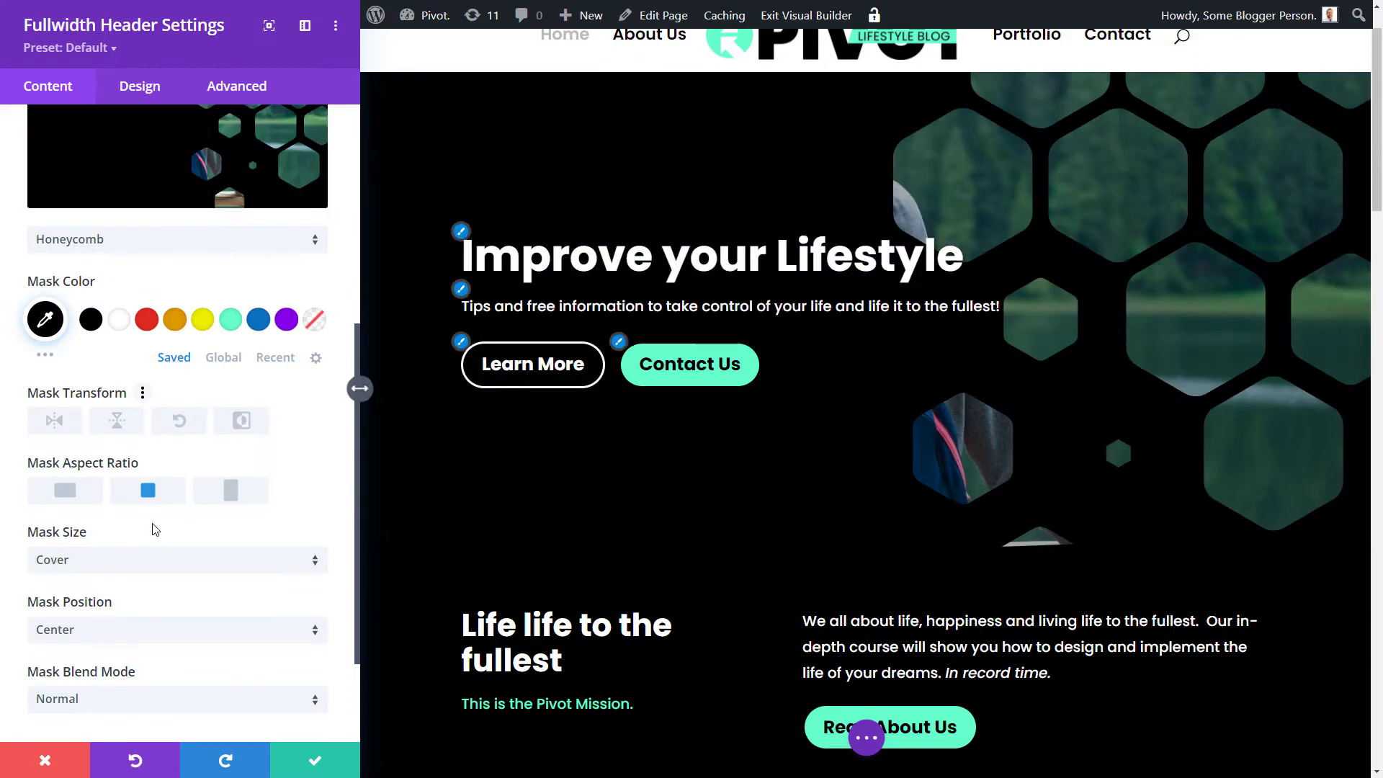
pyautogui.scroll(-2, 86, 518)
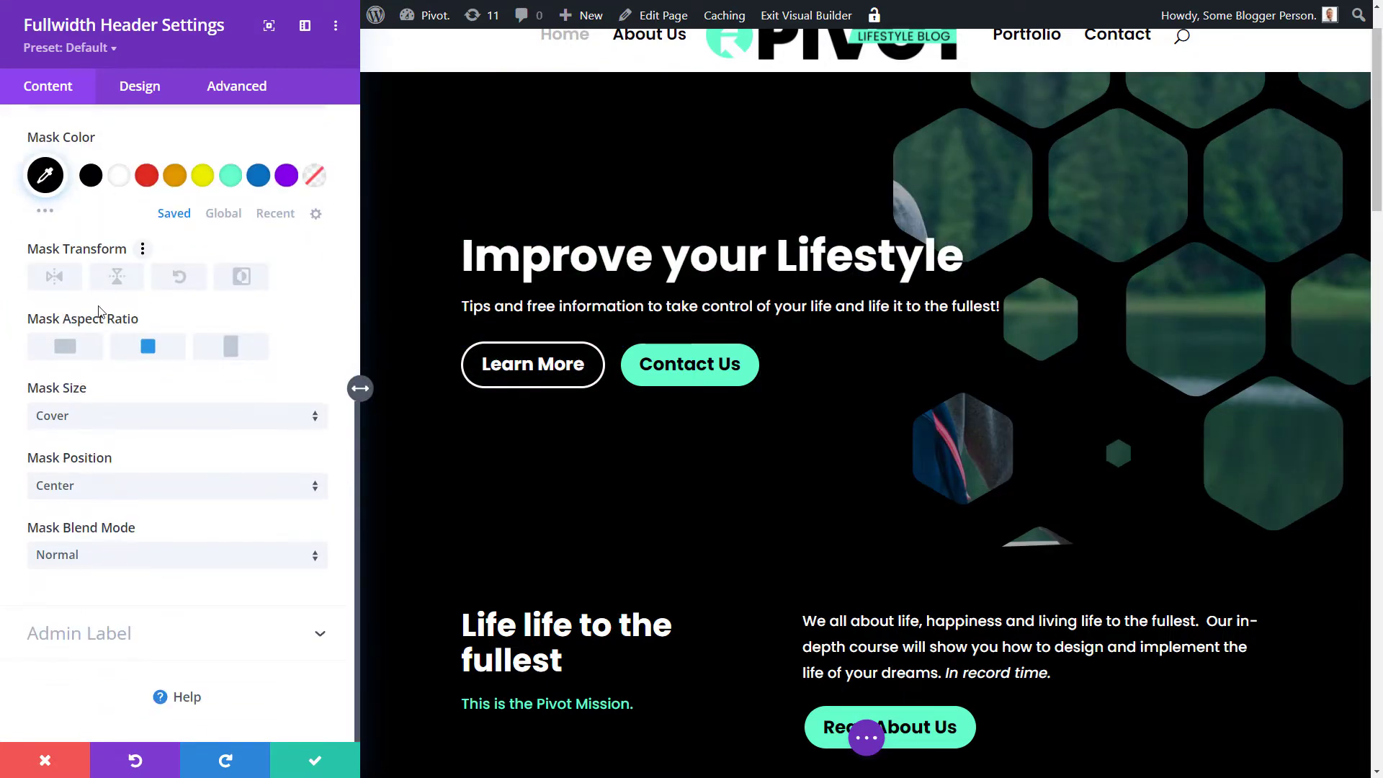
pyautogui.click(66, 348)
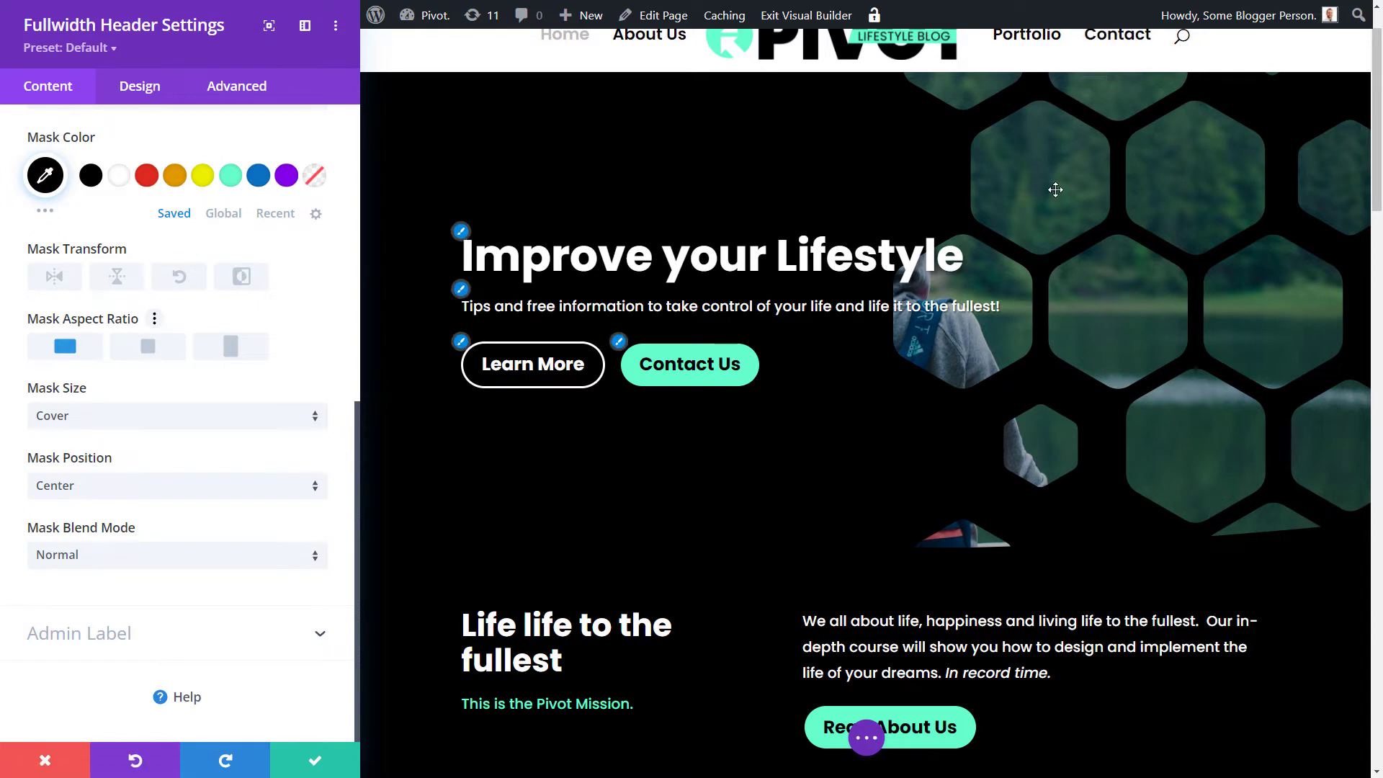
# Try the Bottom Right and Top Left mask positions, and return the mask position to Center
pyautogui.scroll(3, 133, 429)
pyautogui.scroll(-2, 96, 561)
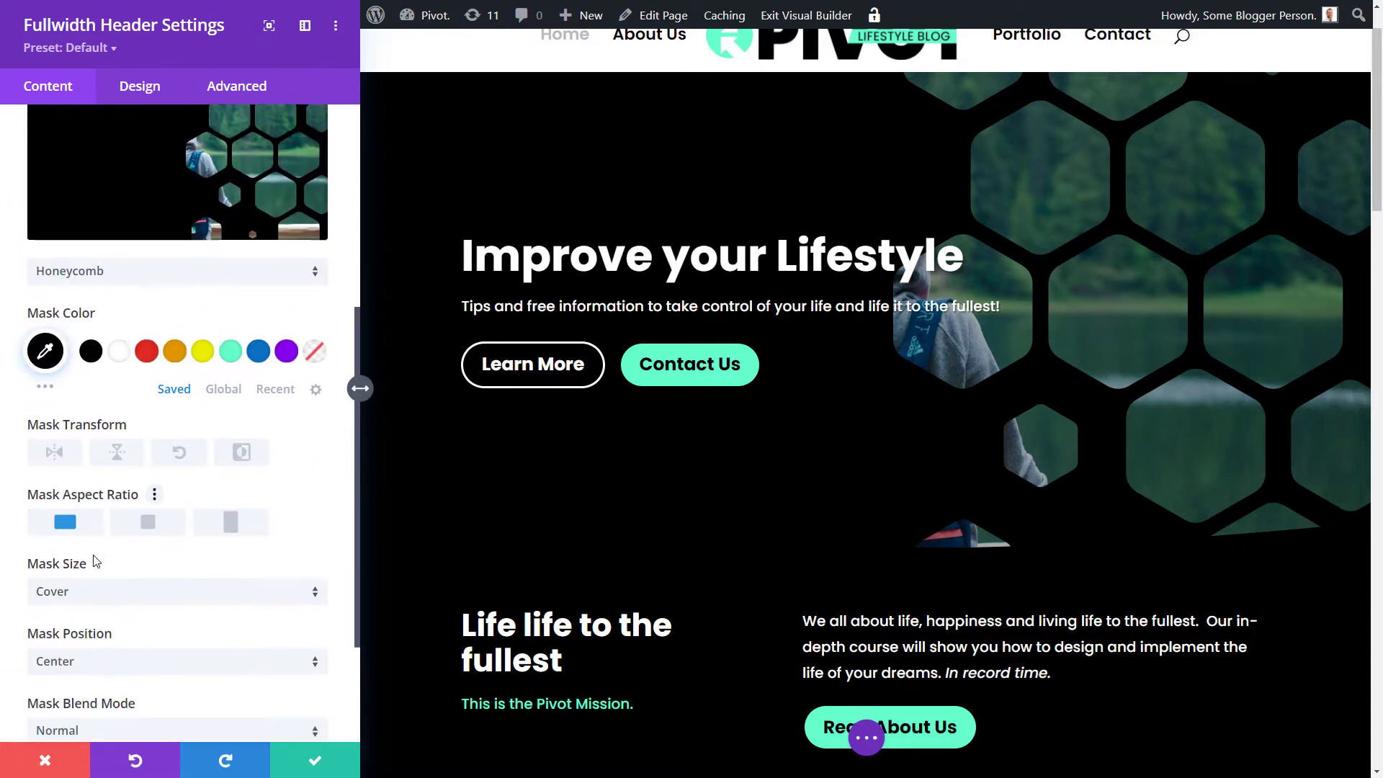
pyautogui.click(90, 563)
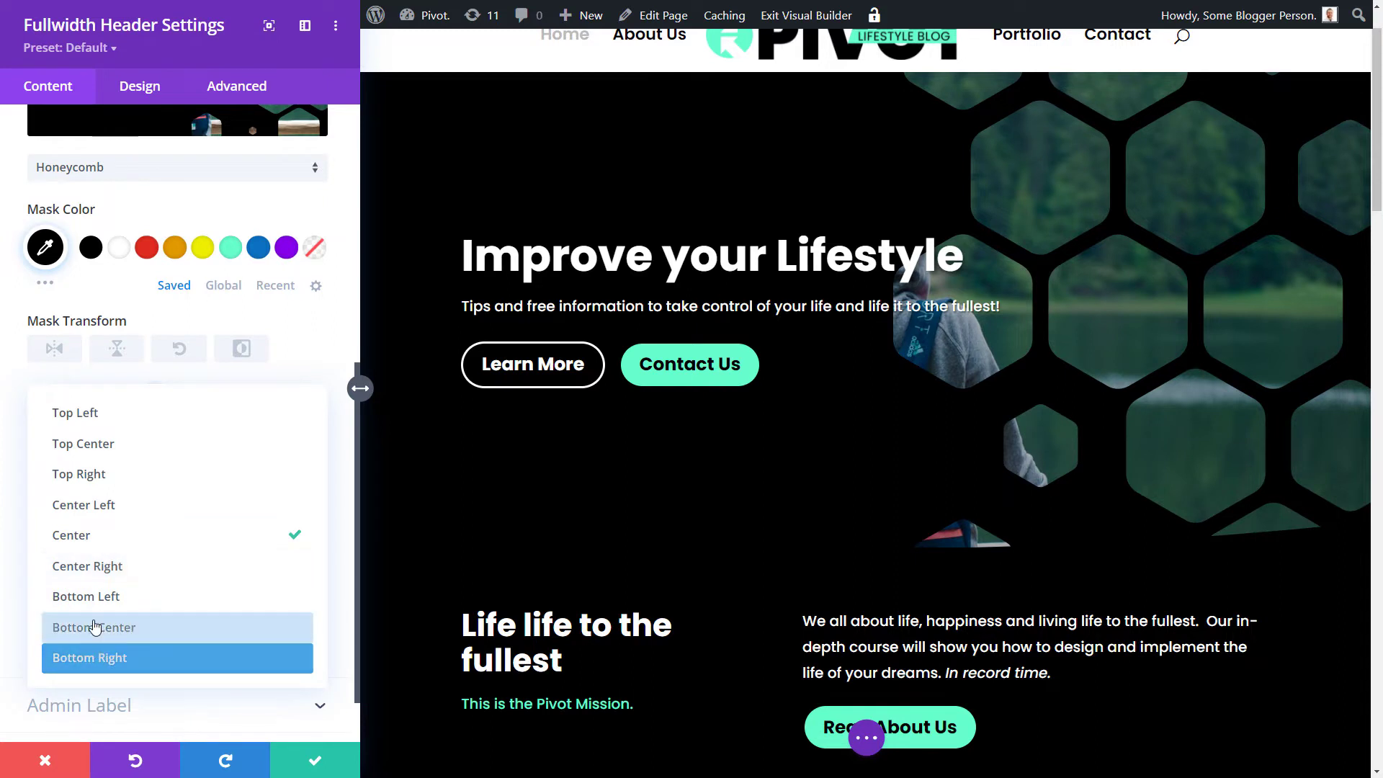
pyautogui.click(98, 547)
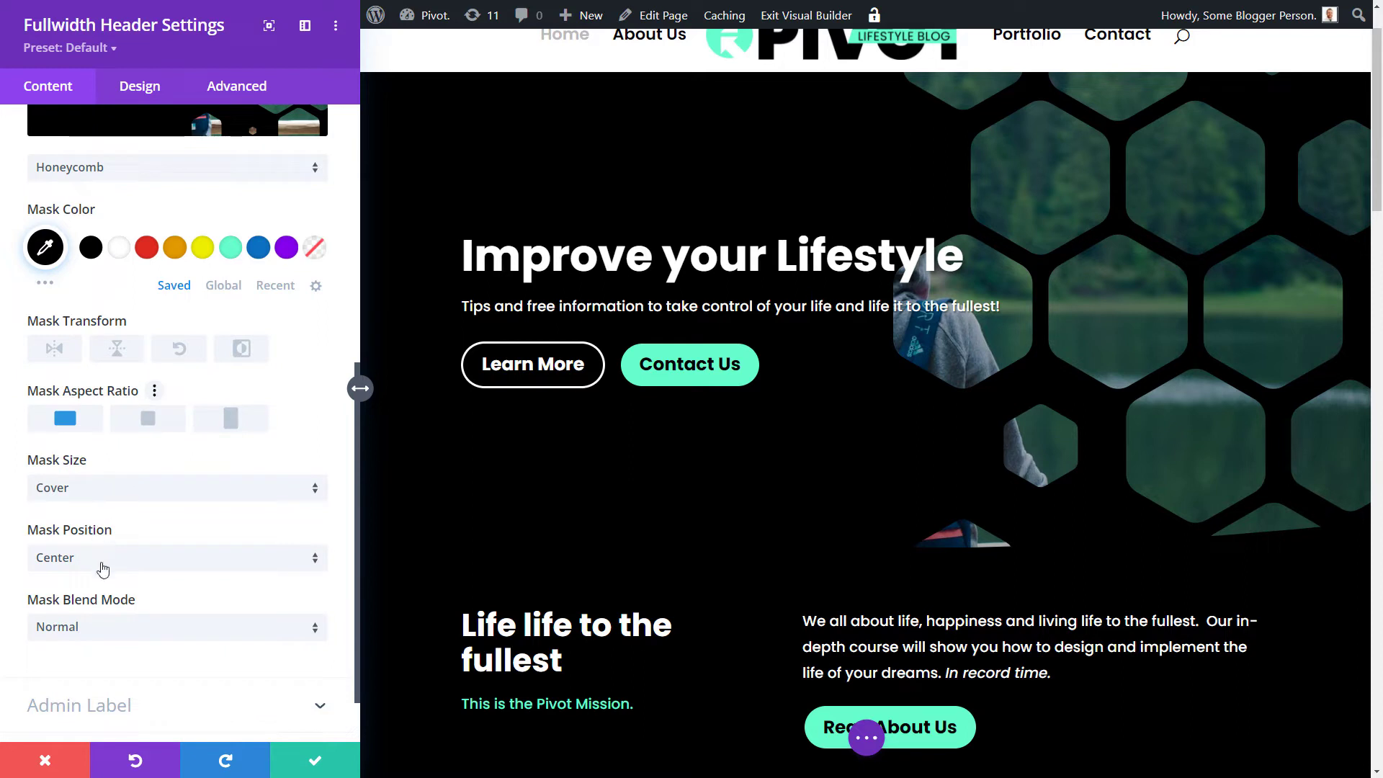
pyautogui.click(103, 570)
pyautogui.click(119, 672)
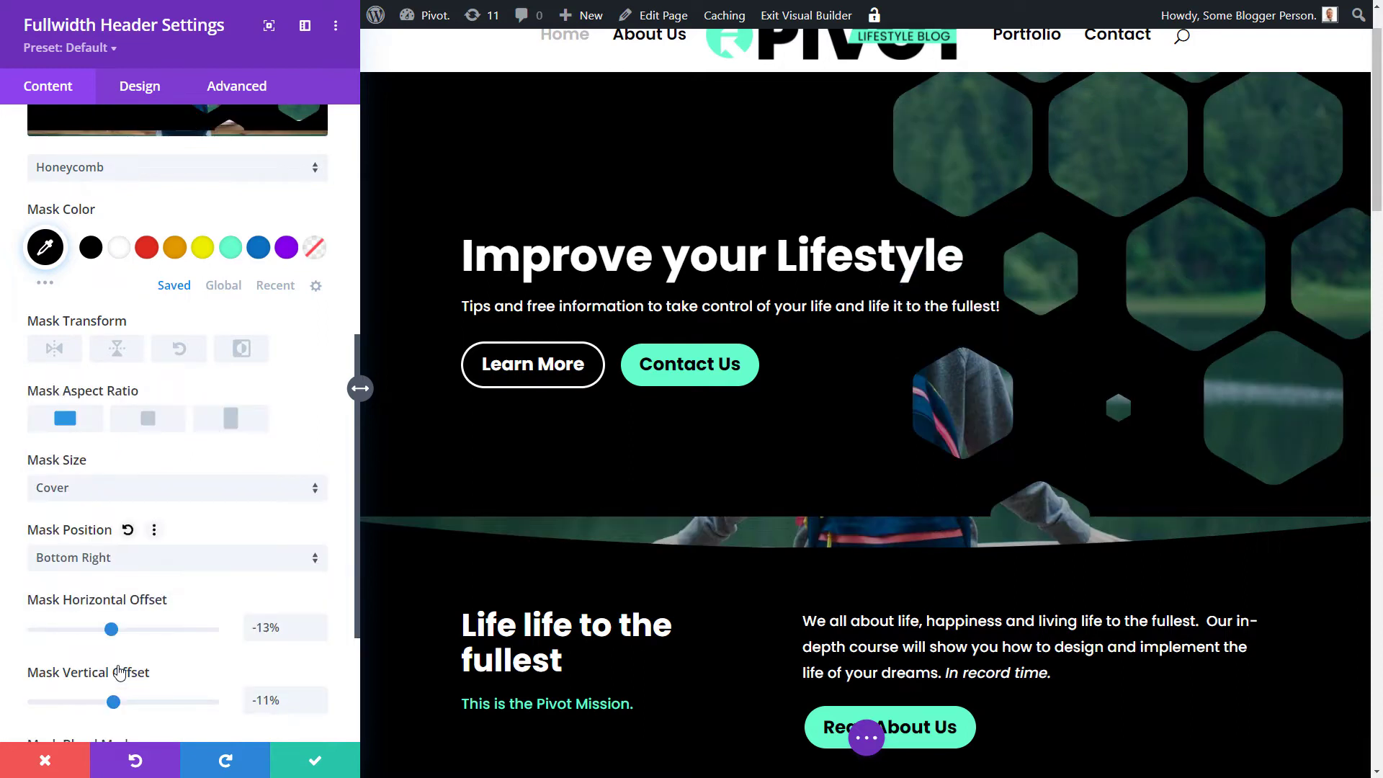
pyautogui.click(102, 568)
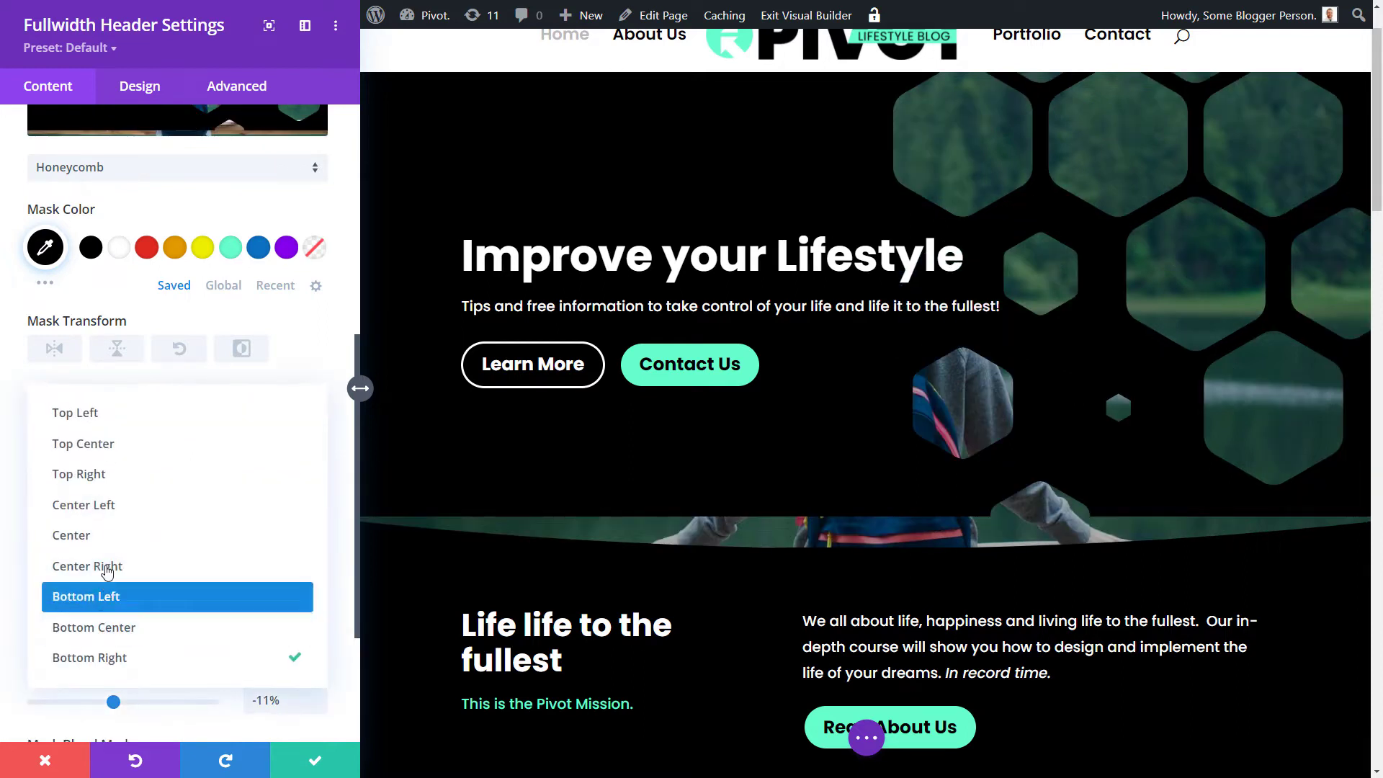
pyautogui.click(106, 424)
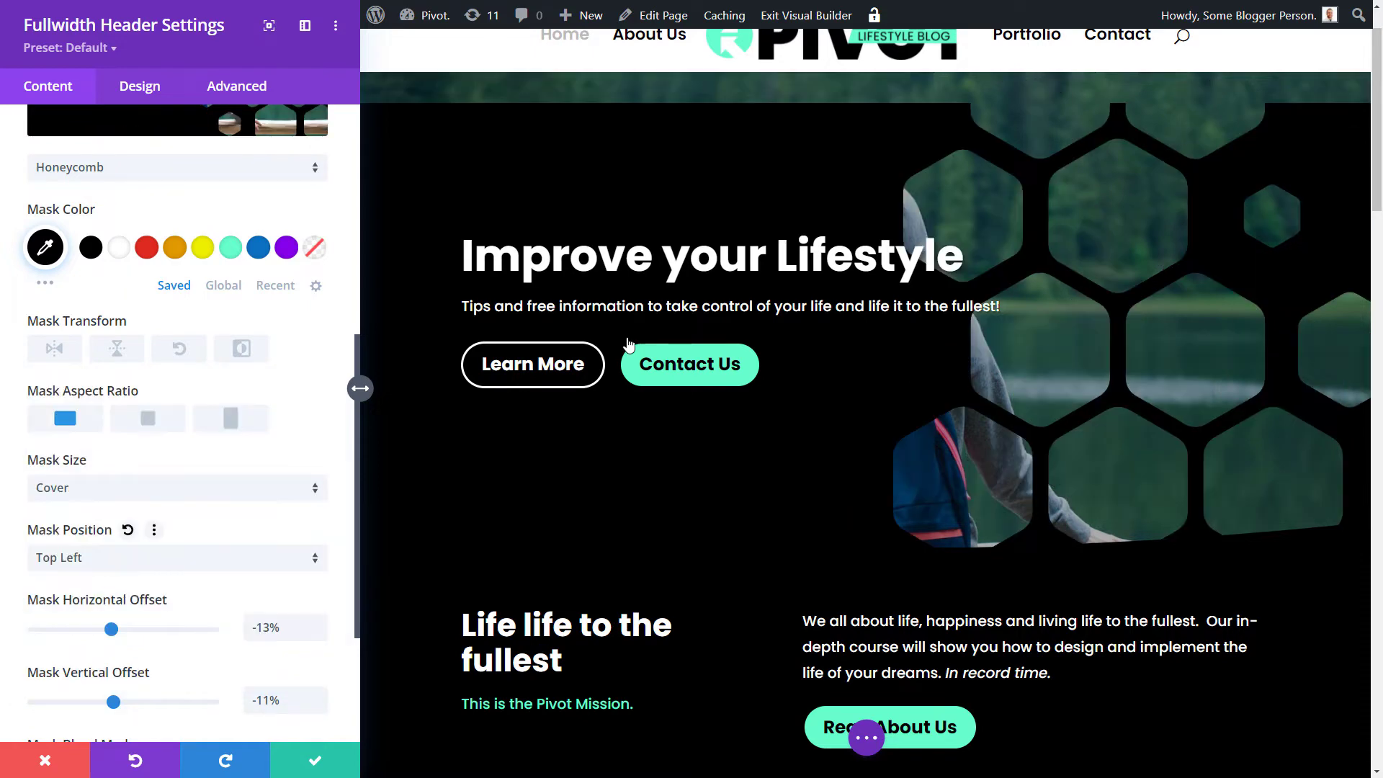
pyautogui.click(107, 558)
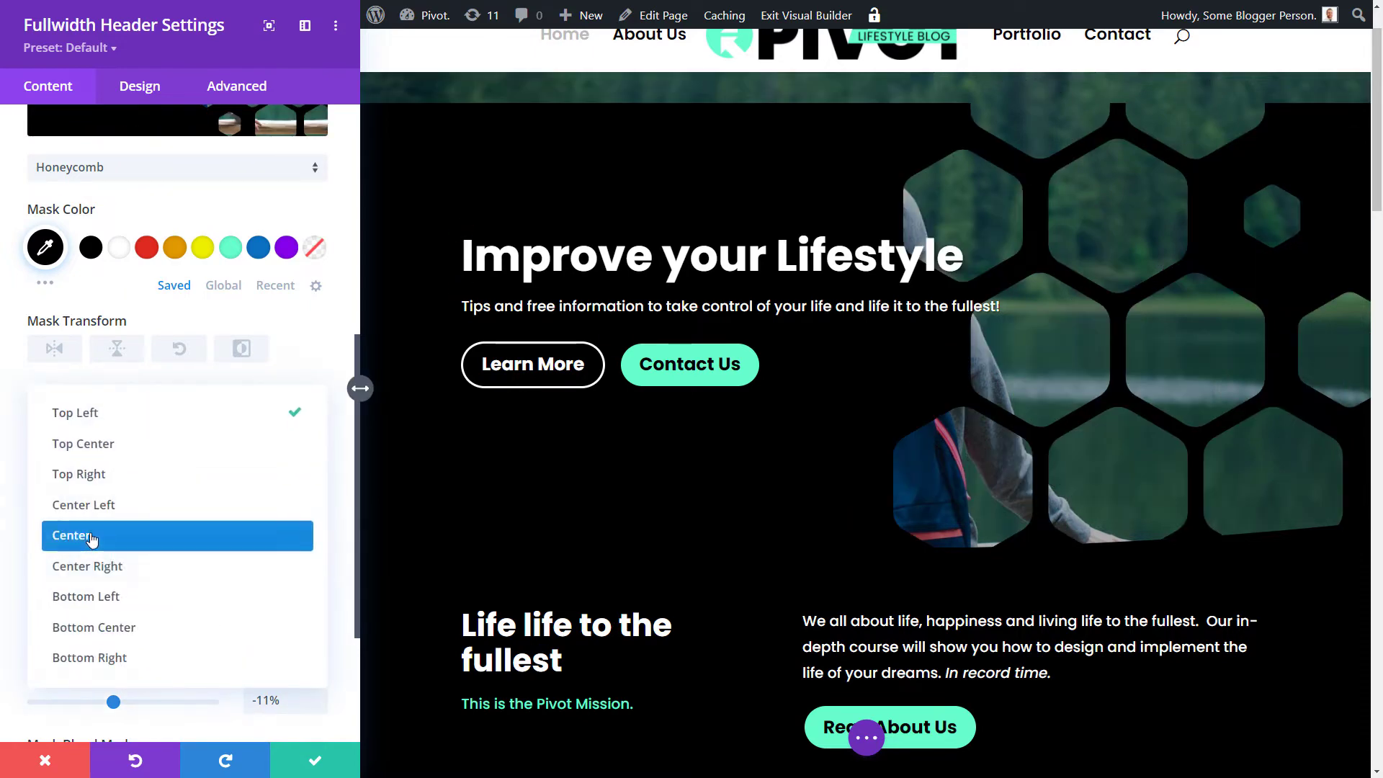
pyautogui.click(91, 539)
# Try the Wave mask style, and change the style to Diagonal Lines
pyautogui.scroll(3, 119, 324)
pyautogui.click(105, 385)
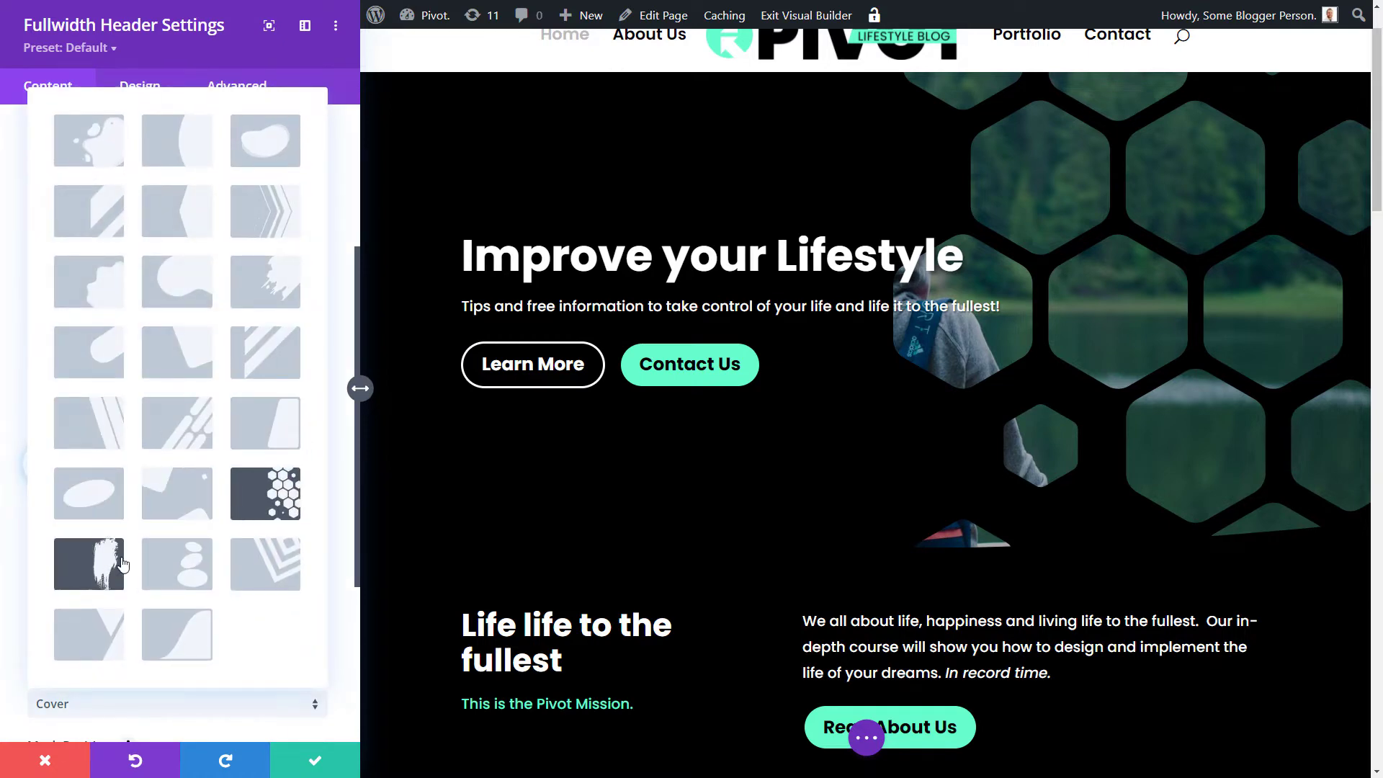
pyautogui.click(165, 657)
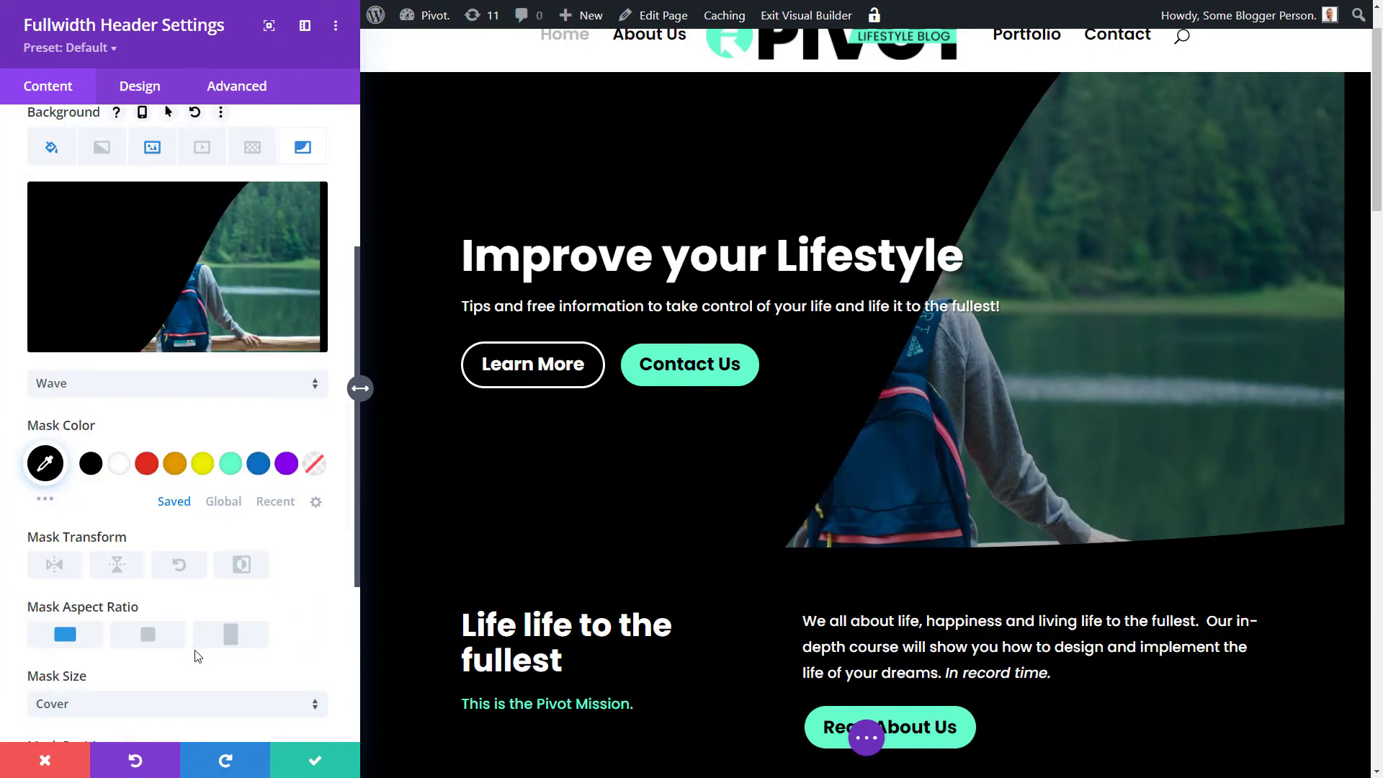
pyautogui.click(136, 386)
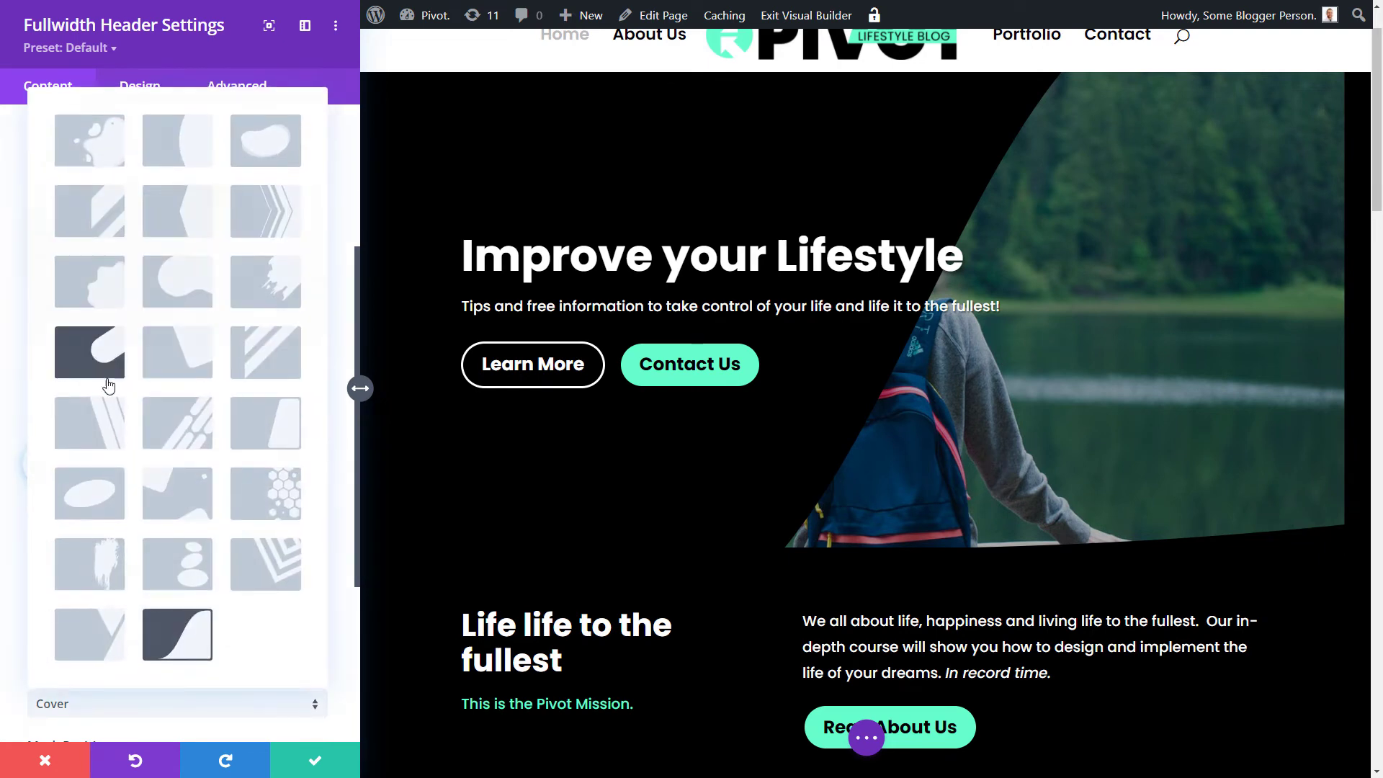
pyautogui.click(96, 421)
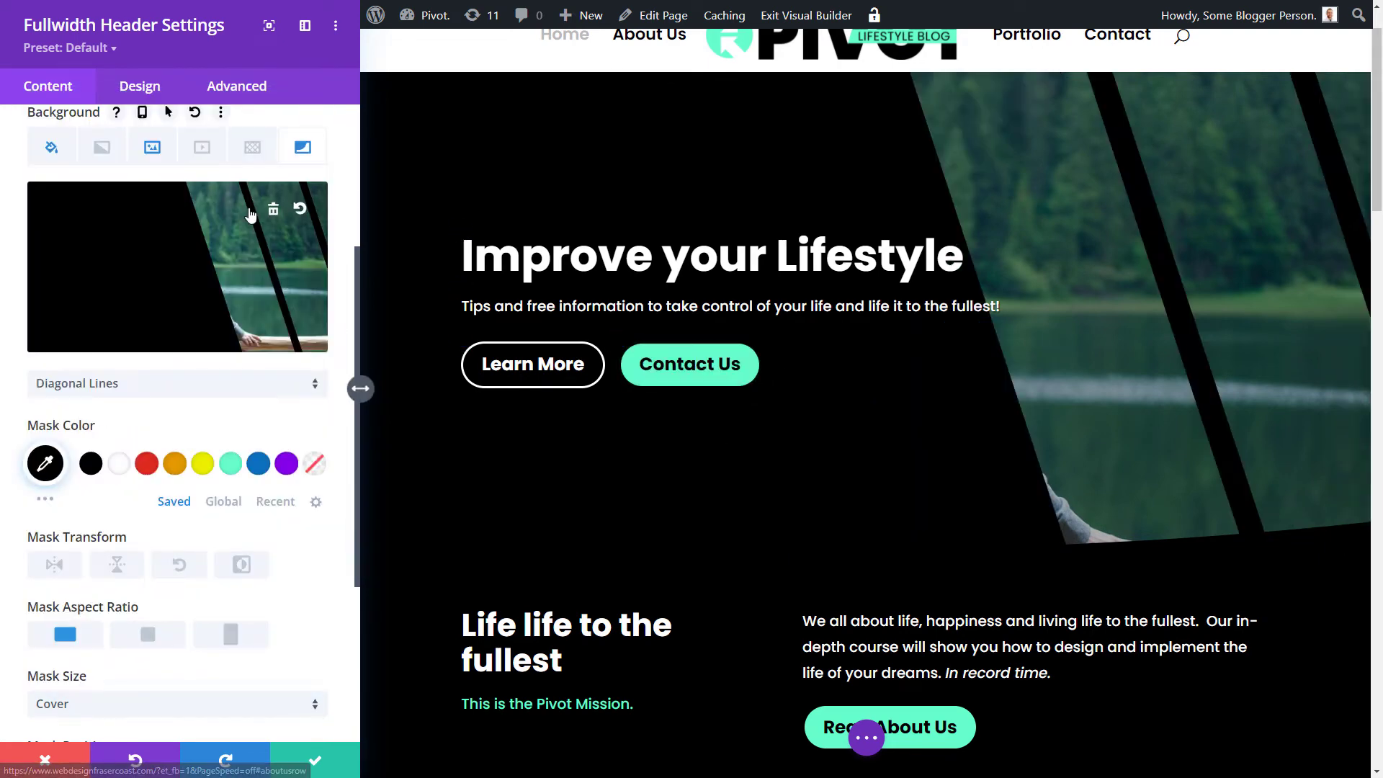
# Add a background pattern to the header in addition to the mask
pyautogui.click(248, 149)
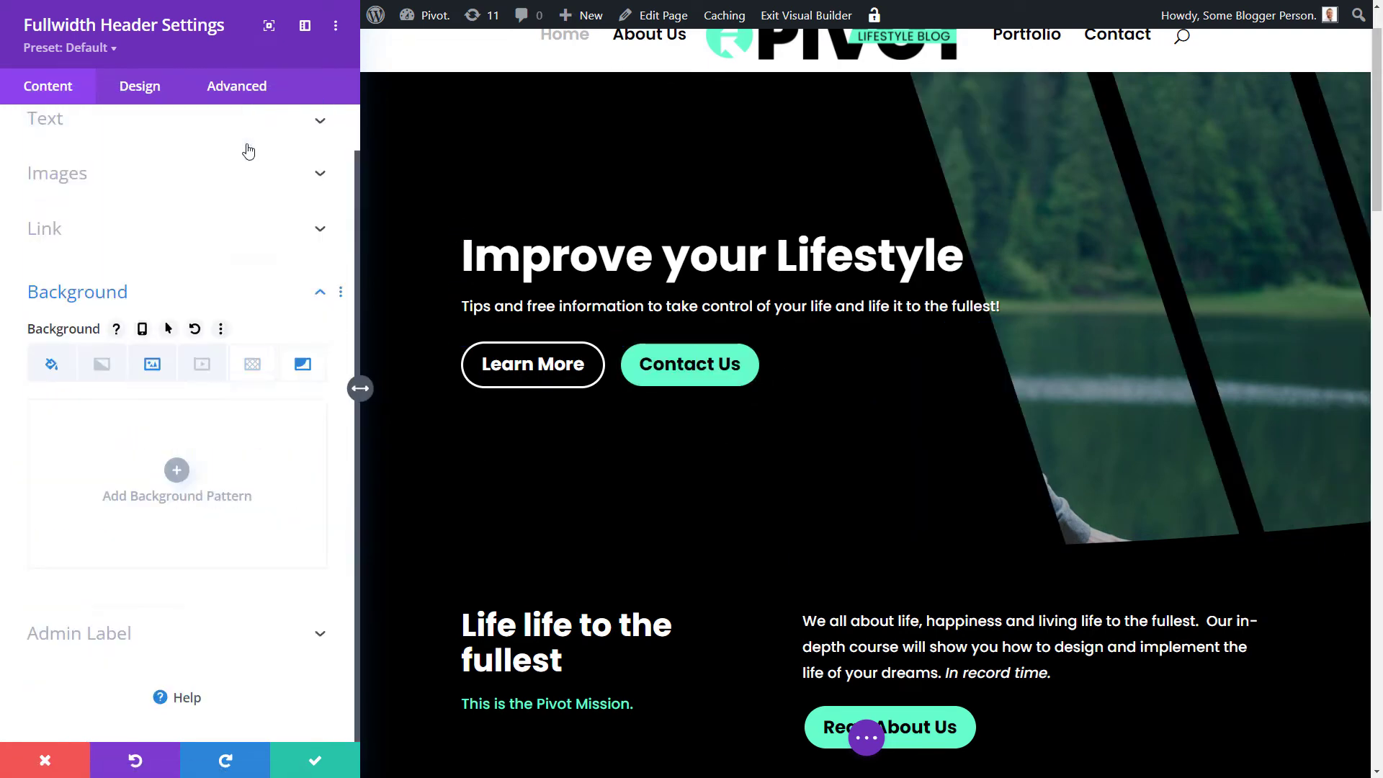
pyautogui.click(177, 479)
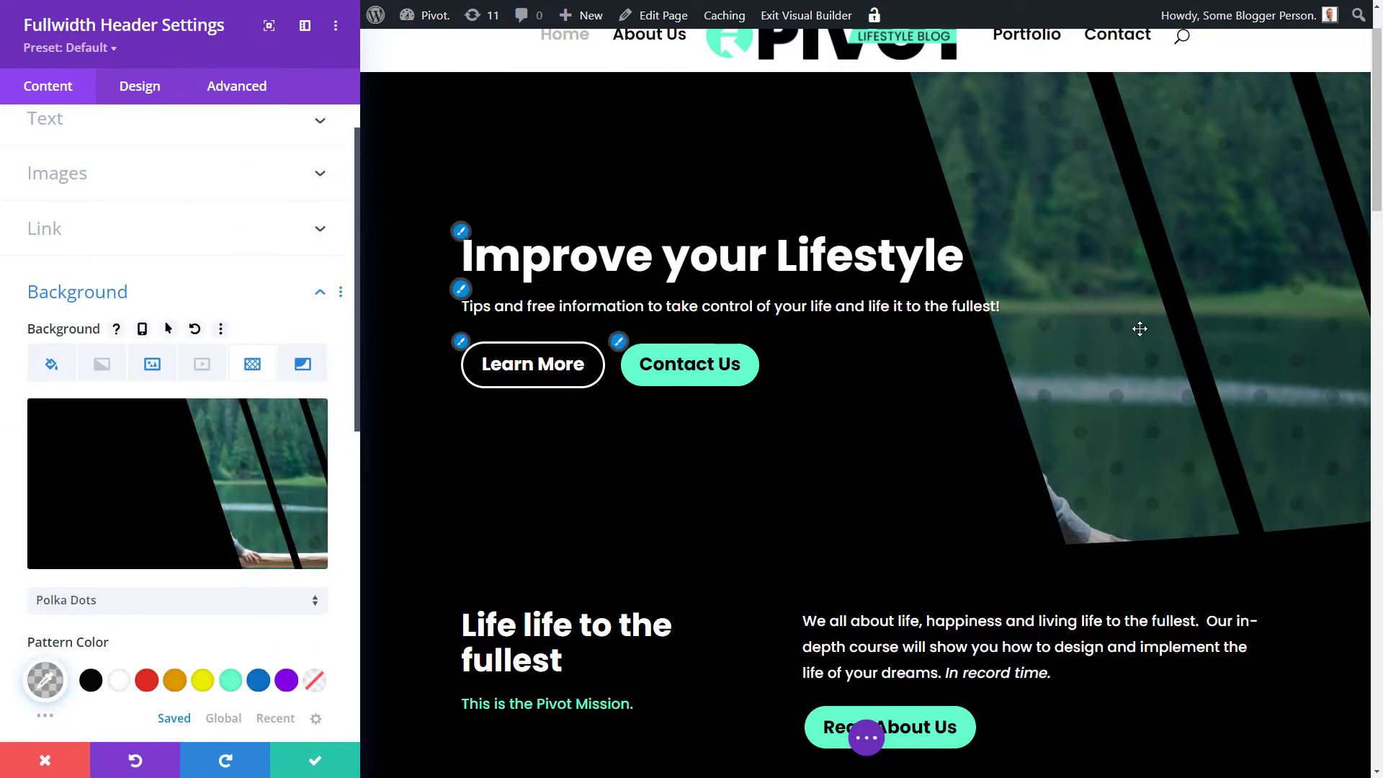
# Set the mask color to semi-transparent white, rgba(255,255,255,0.33)
pyautogui.click(324, 365)
pyautogui.scroll(-2, 114, 648)
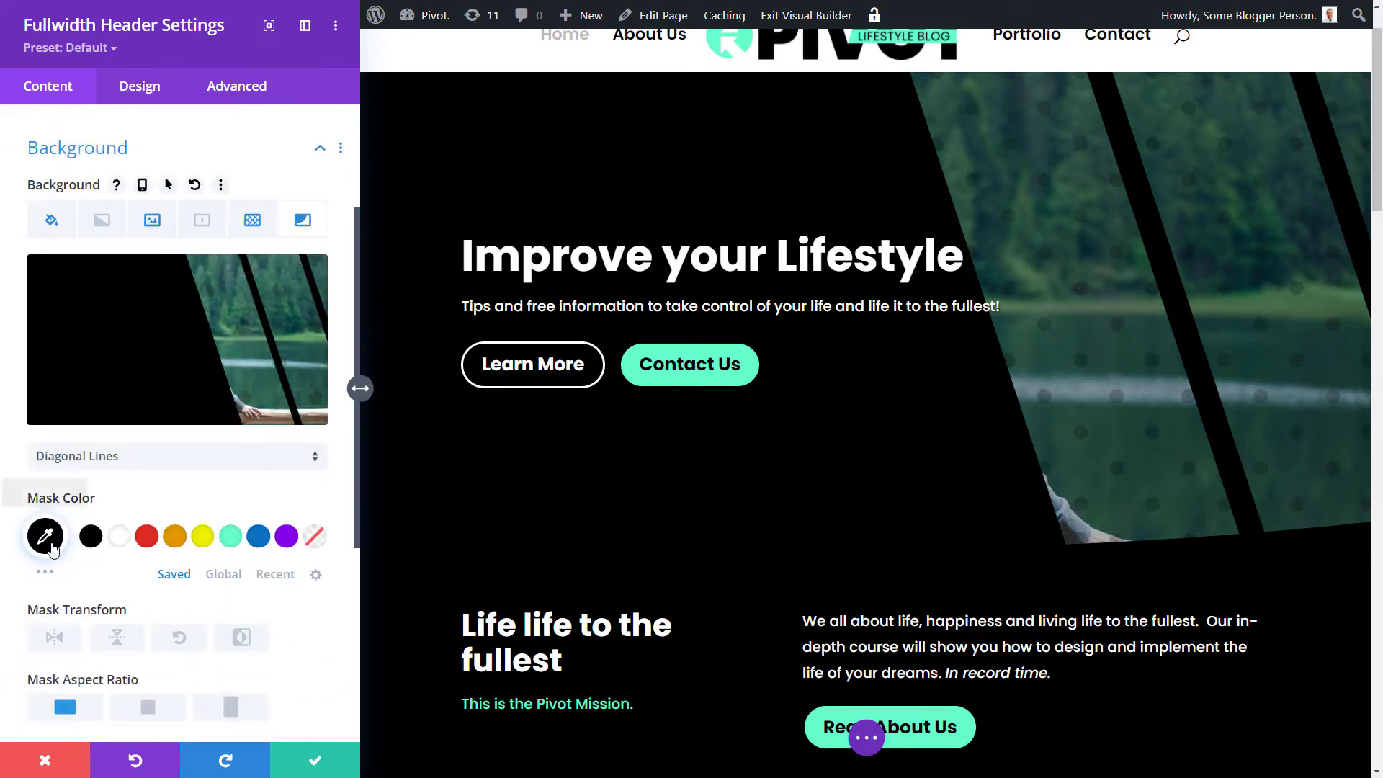
pyautogui.click(44, 536)
pyautogui.moveTo(304, 543); pyautogui.dragTo(302, 633)
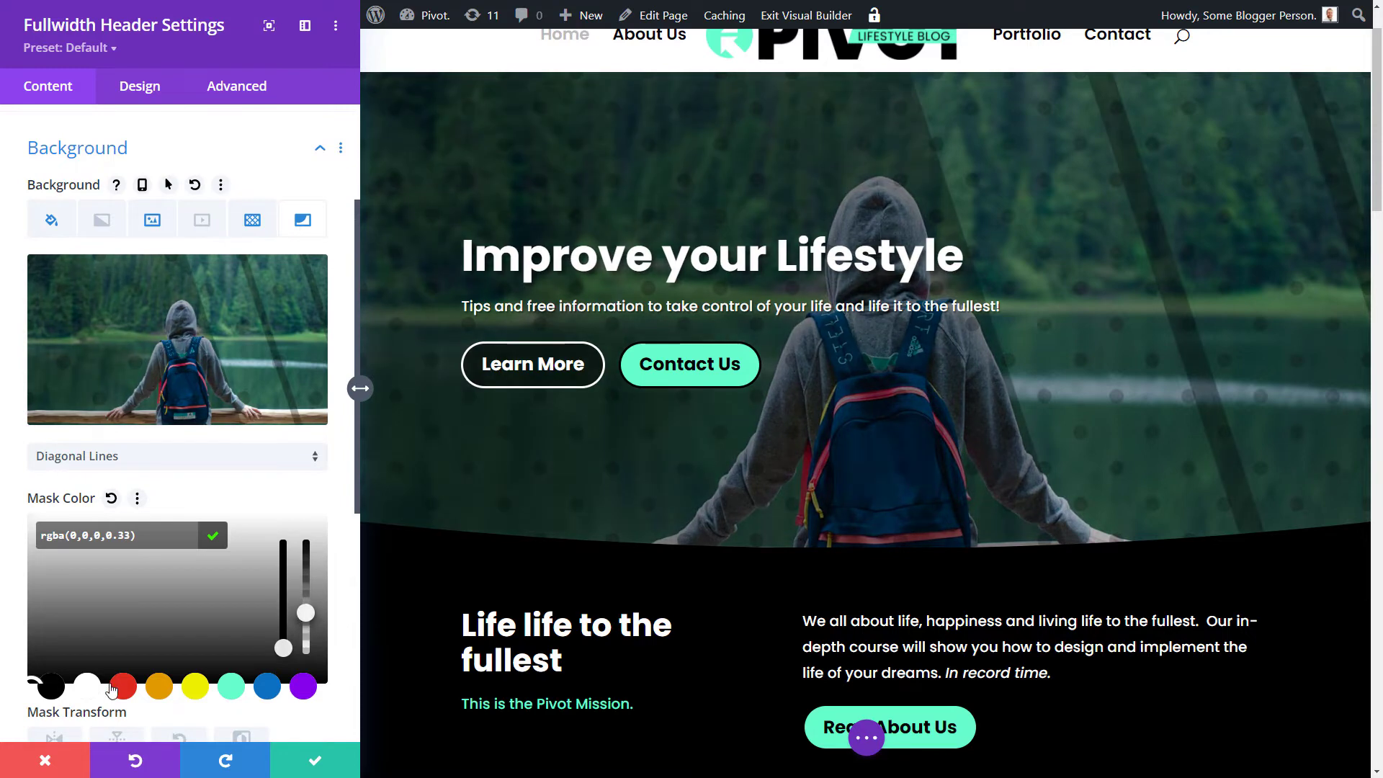
pyautogui.click(88, 687)
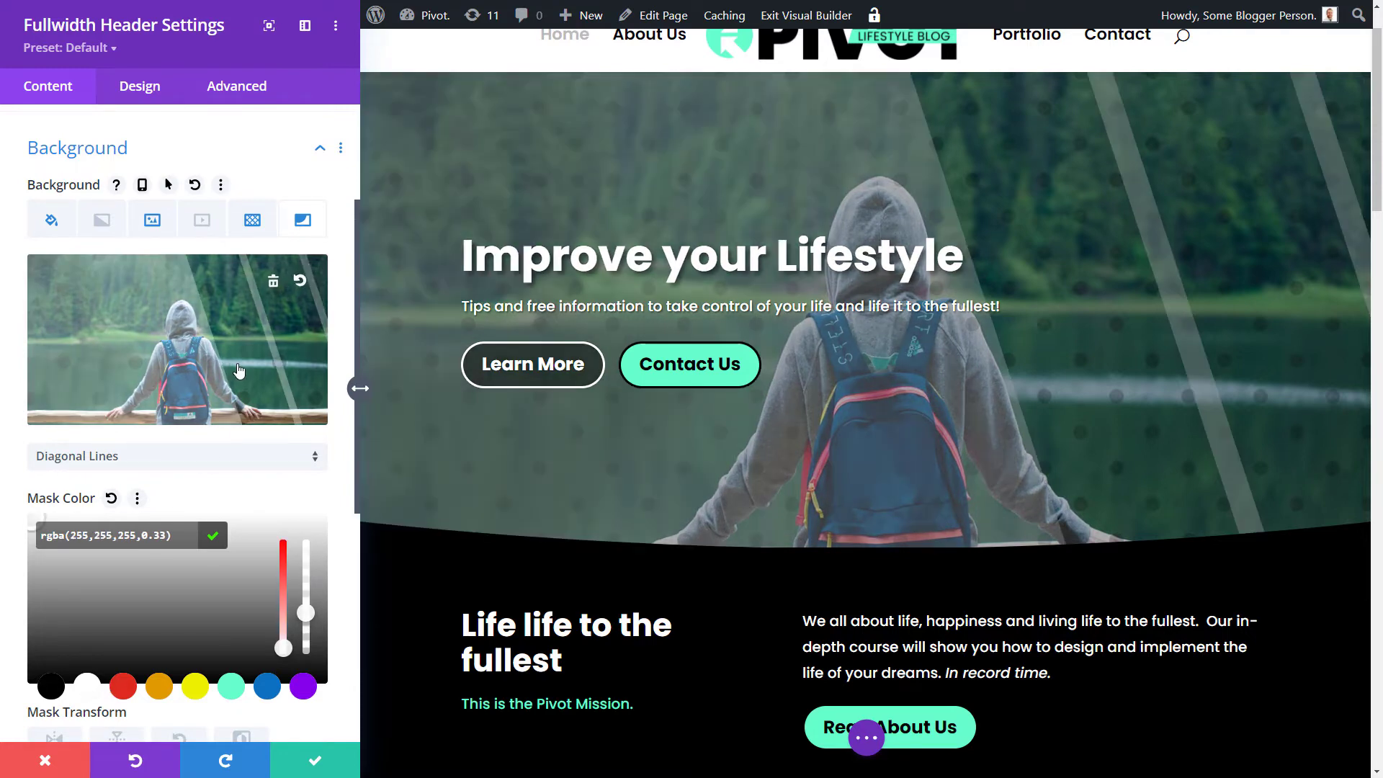
# Reset the mask style and remove the background mask from the header
pyautogui.scroll(-2, 204, 597)
pyautogui.scroll(3, 145, 519)
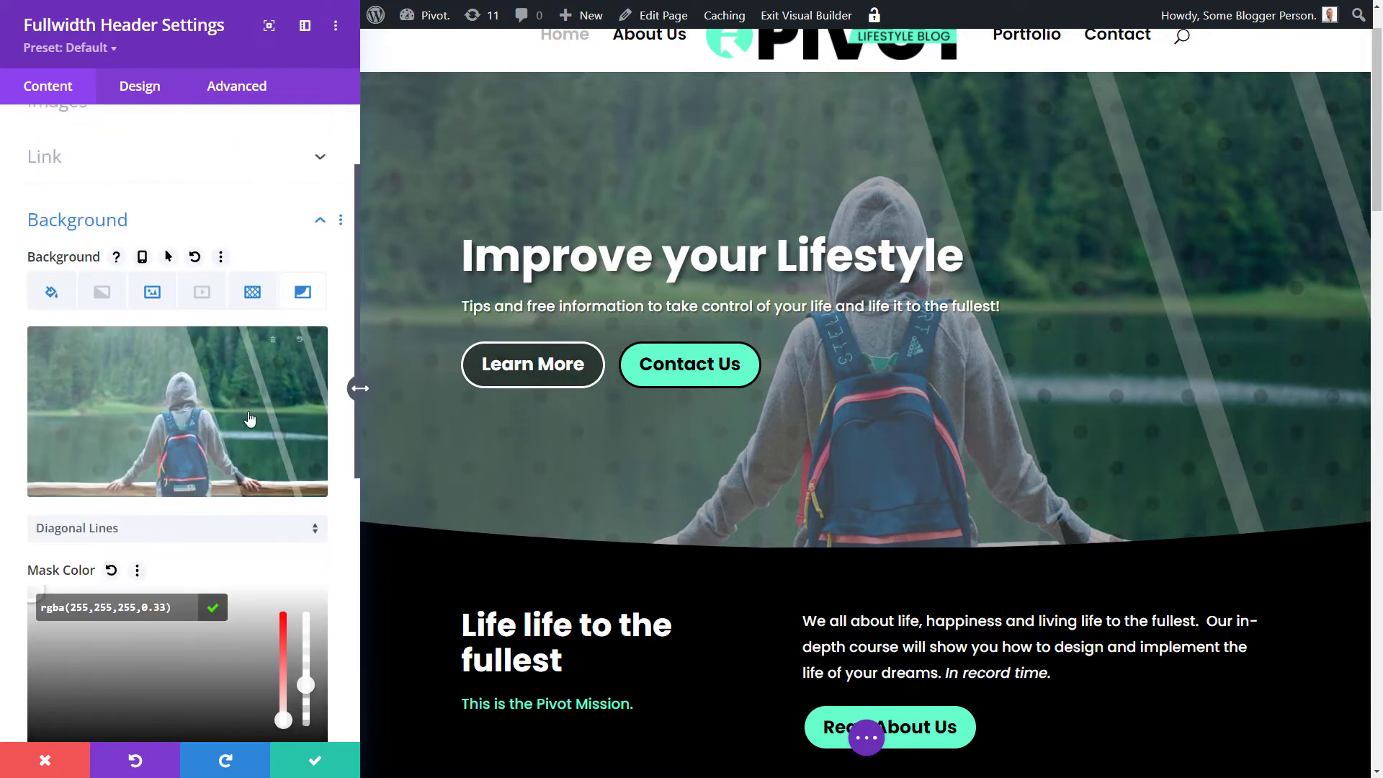
pyautogui.click(301, 356)
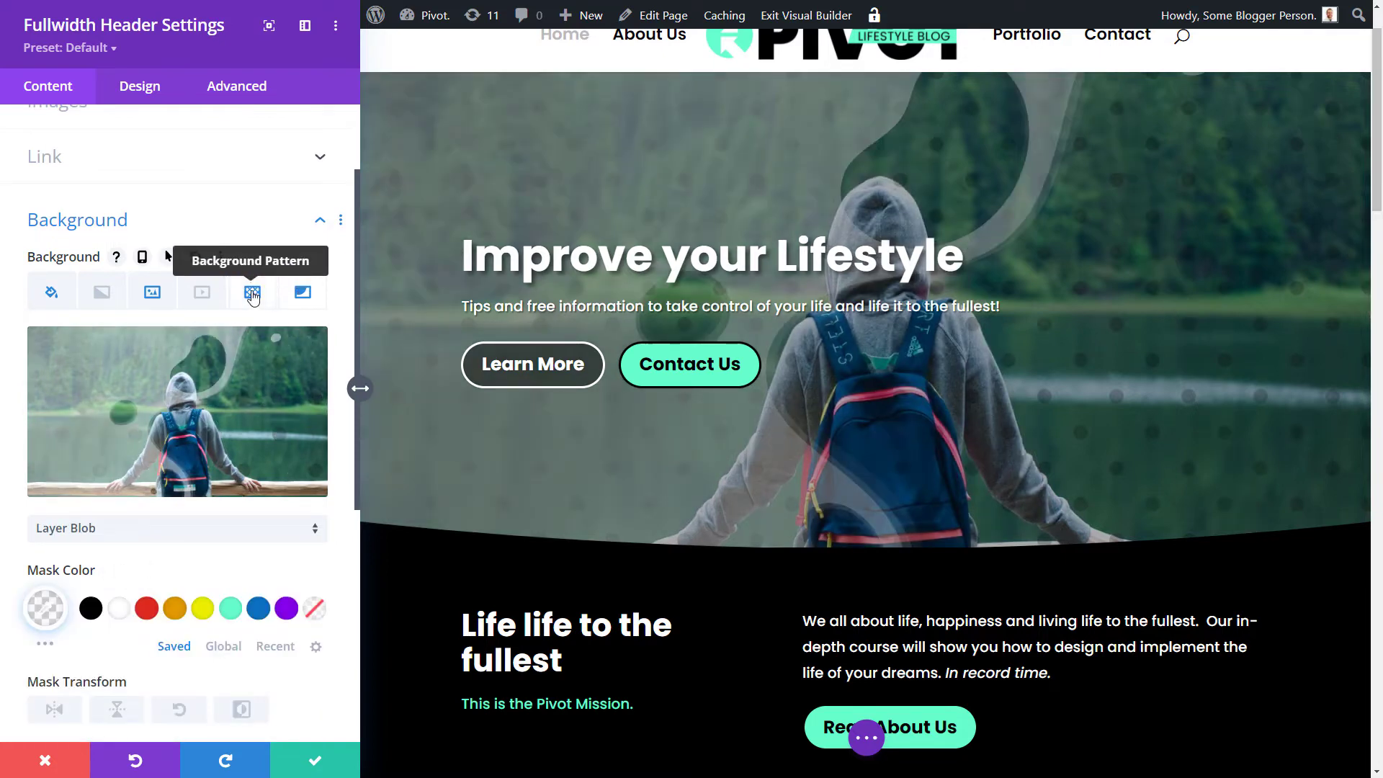
pyautogui.click(297, 356)
# Set the Polka Dots pattern color to the saved blue after trying white and red
pyautogui.click(253, 365)
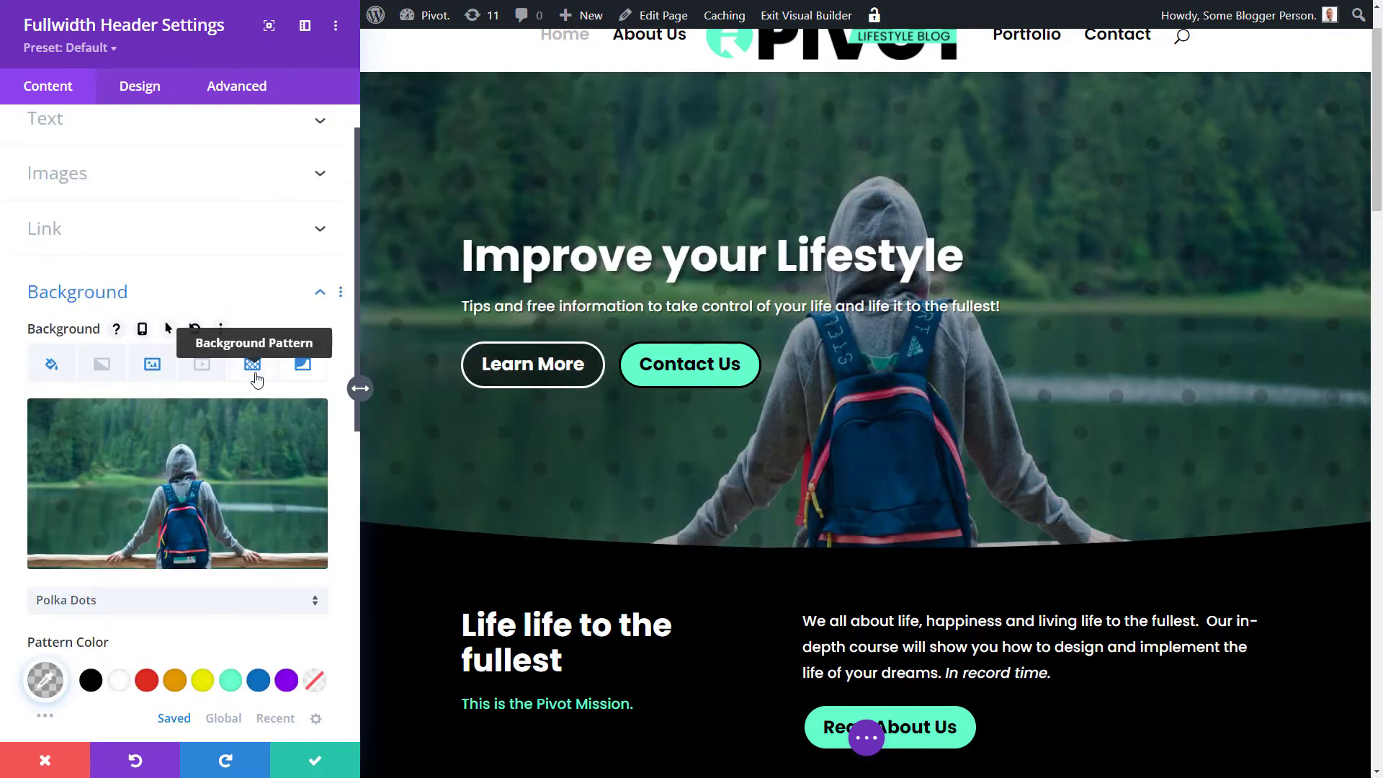
pyautogui.scroll(-3, 83, 494)
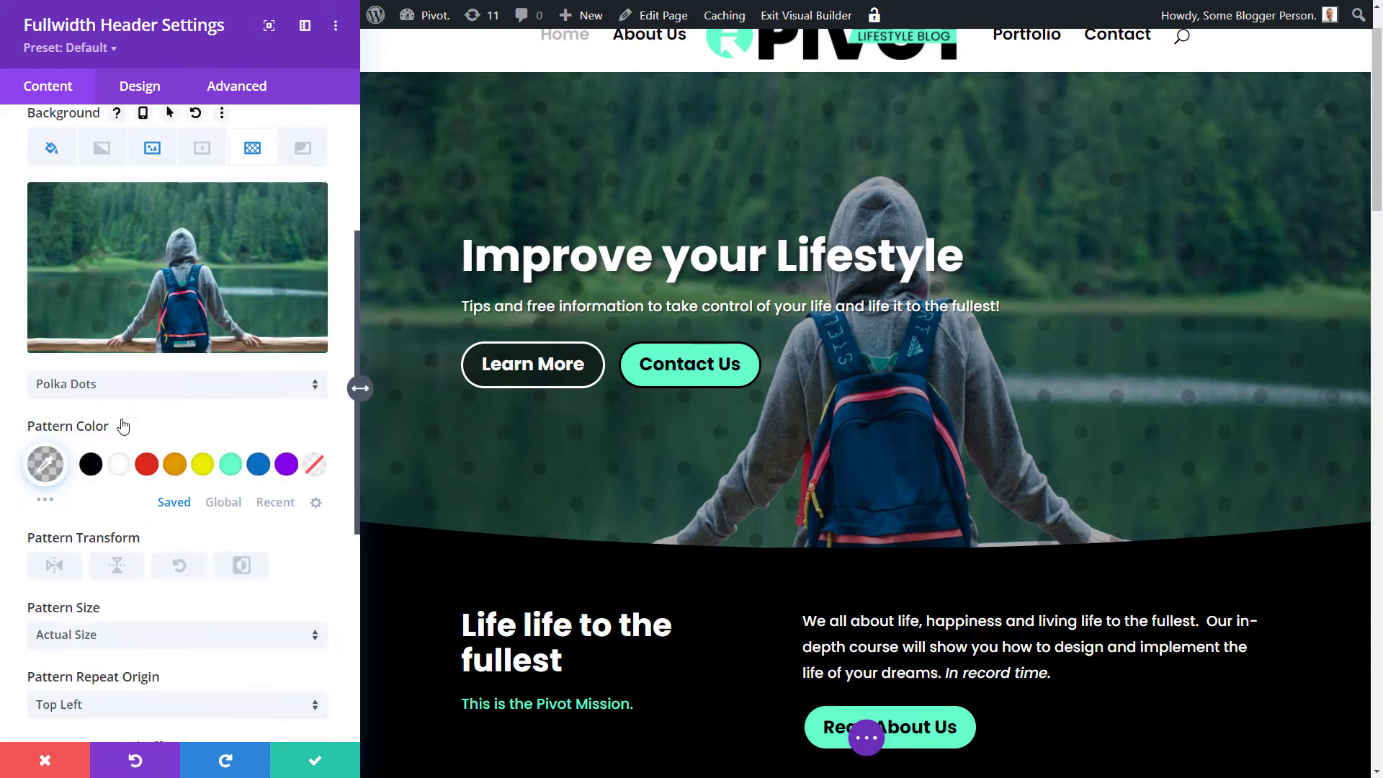
pyautogui.click(118, 470)
pyautogui.click(145, 470)
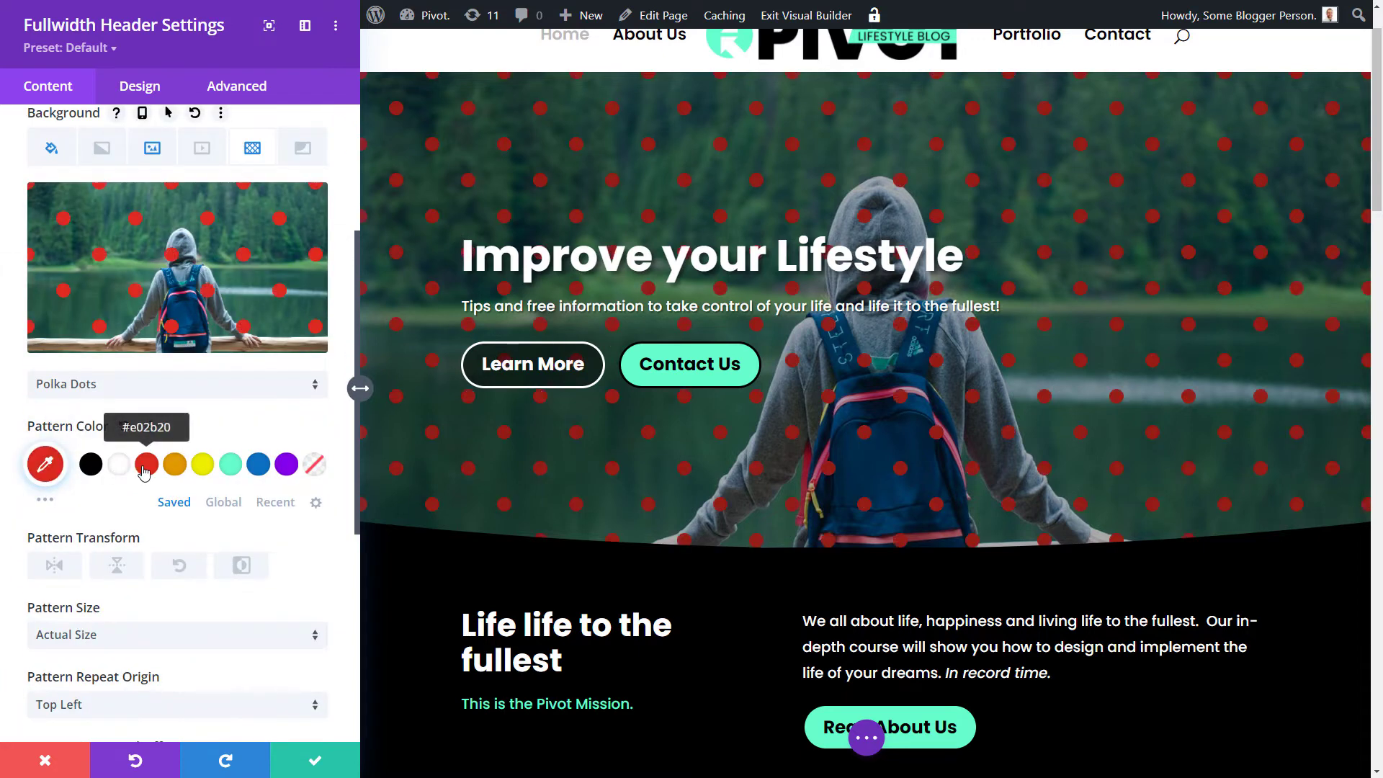
pyautogui.click(258, 465)
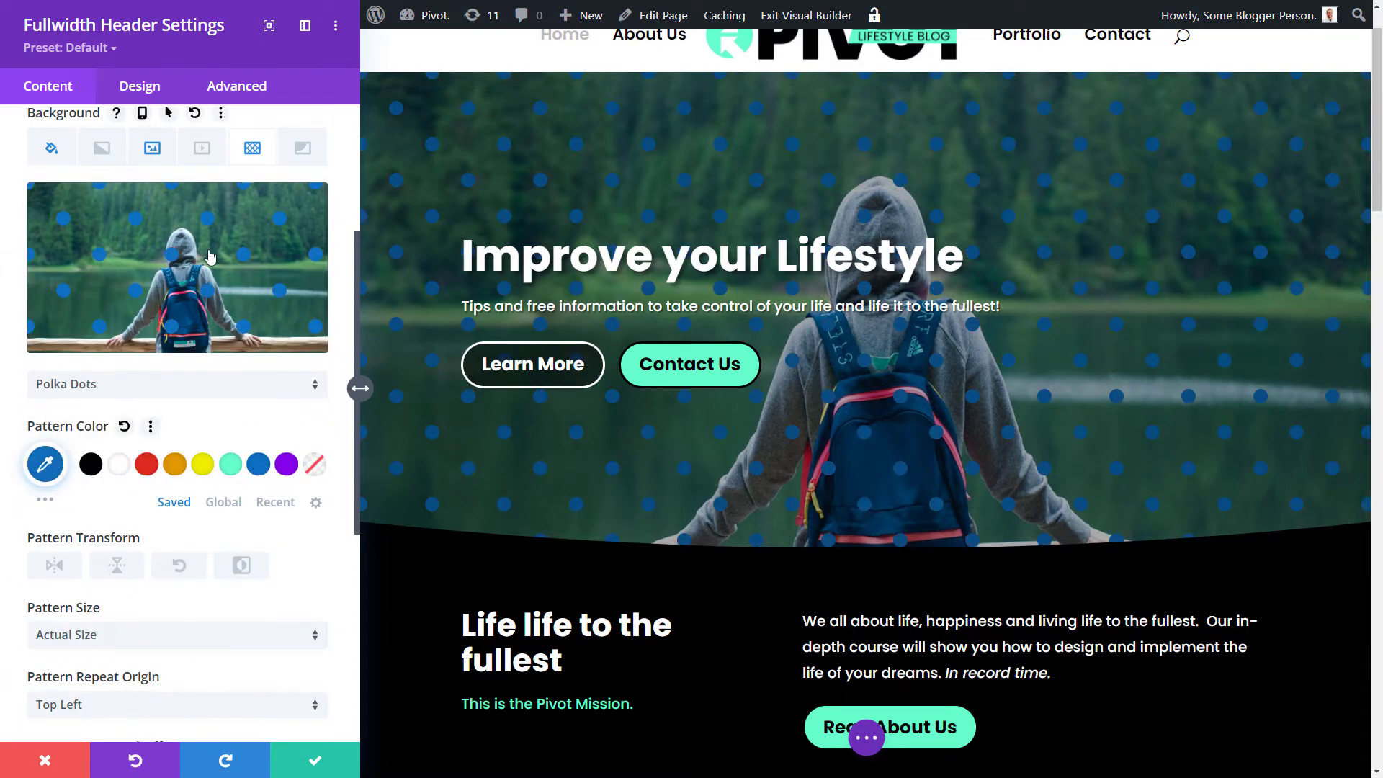
# Add a linear blue-to-green background gradient and place it above the background image
pyautogui.click(102, 148)
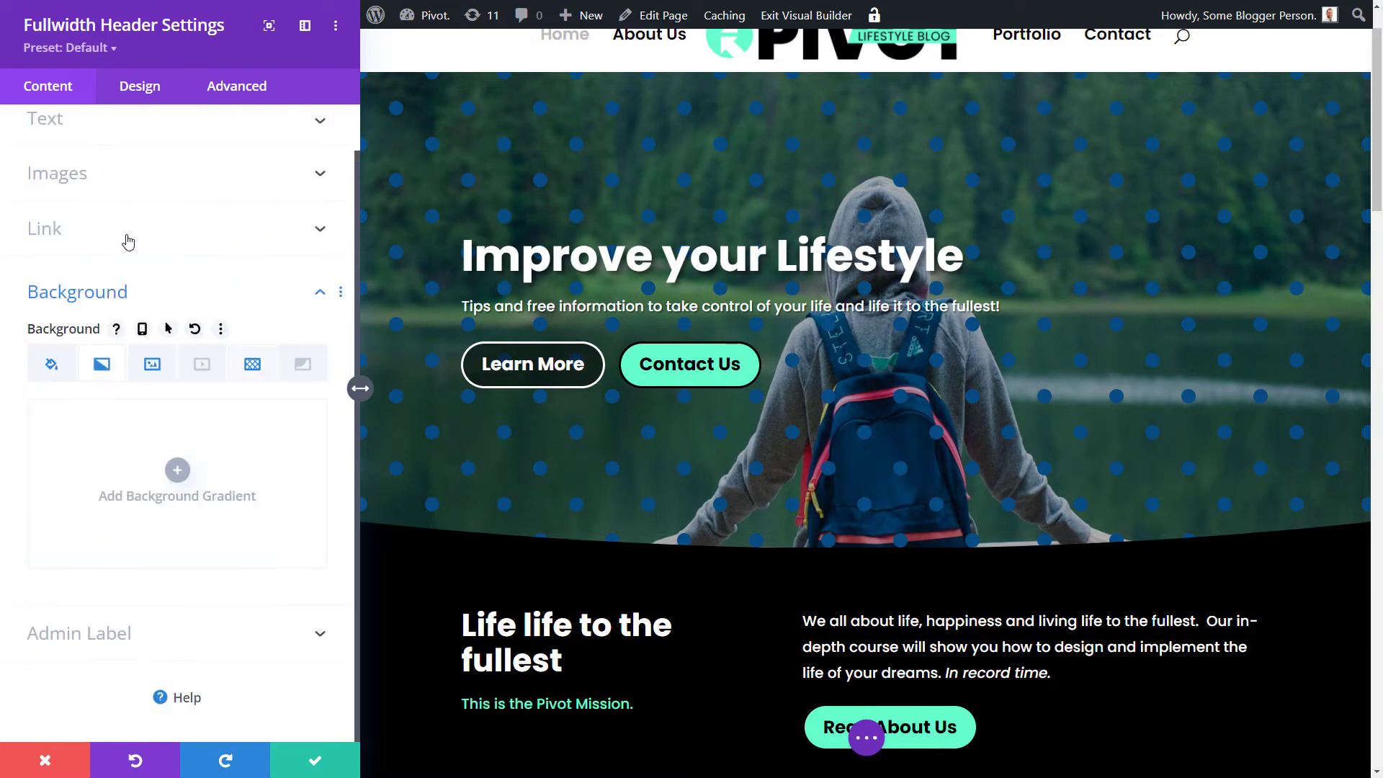
pyautogui.click(177, 469)
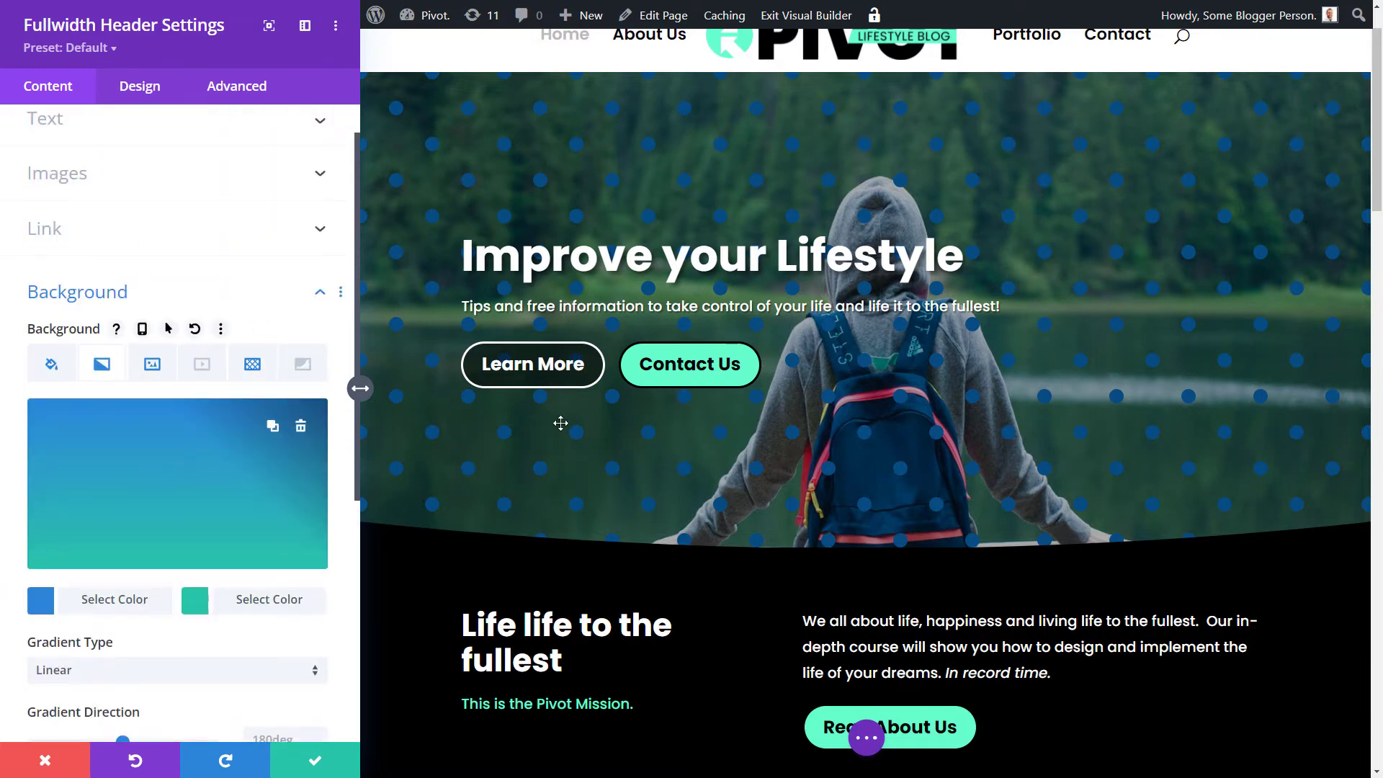
pyautogui.scroll(-4, 180, 504)
pyautogui.click(70, 688)
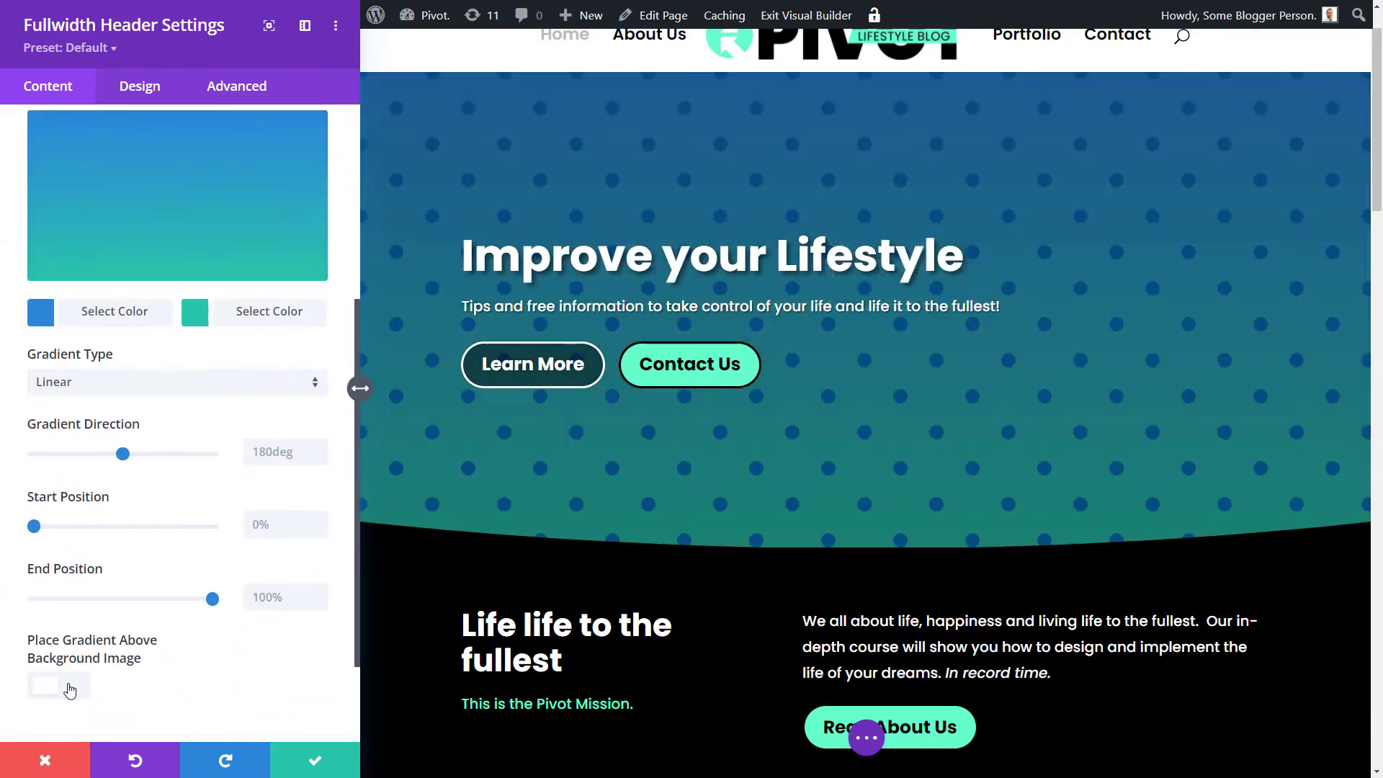
# Make the gradient's first color fully transparent, rgba(43,135,218,0)
pyautogui.click(127, 318)
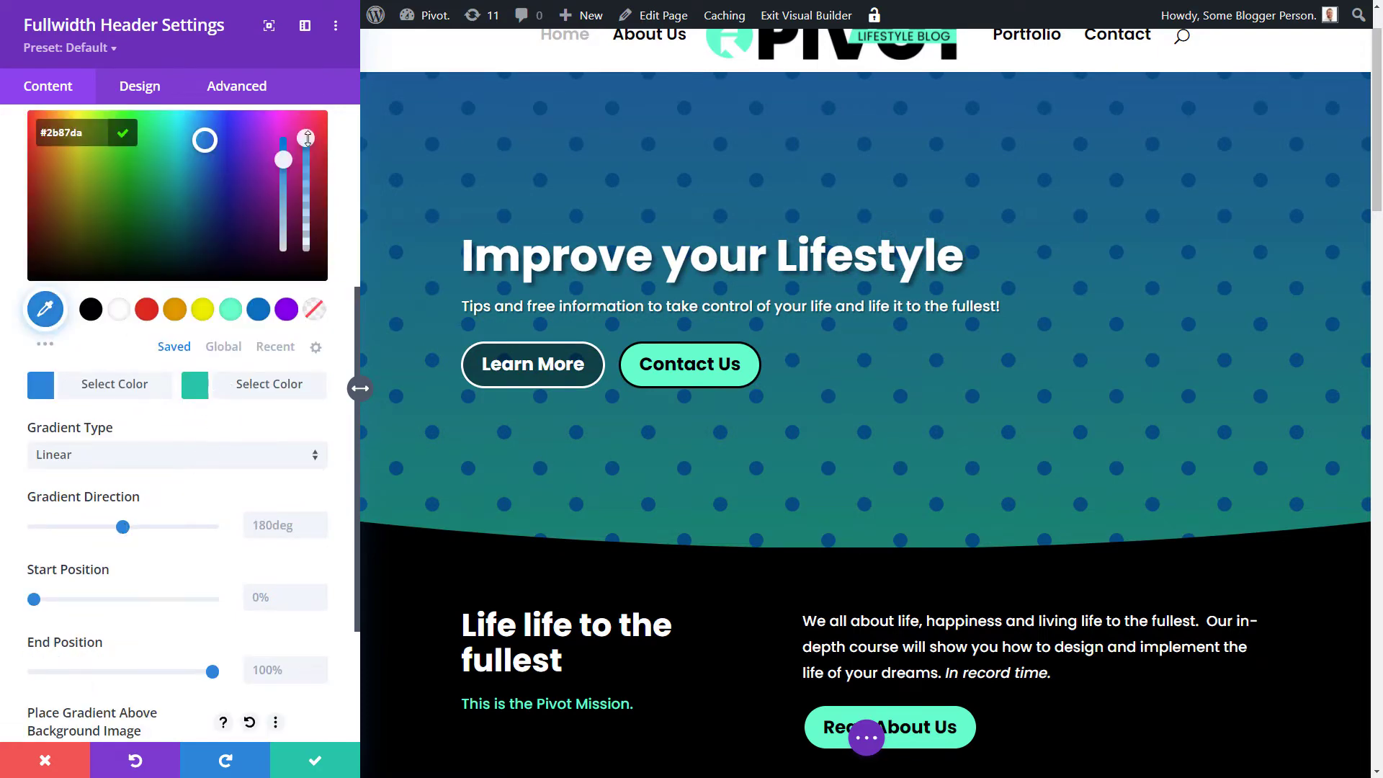
pyautogui.moveTo(308, 138); pyautogui.dragTo(306, 246)
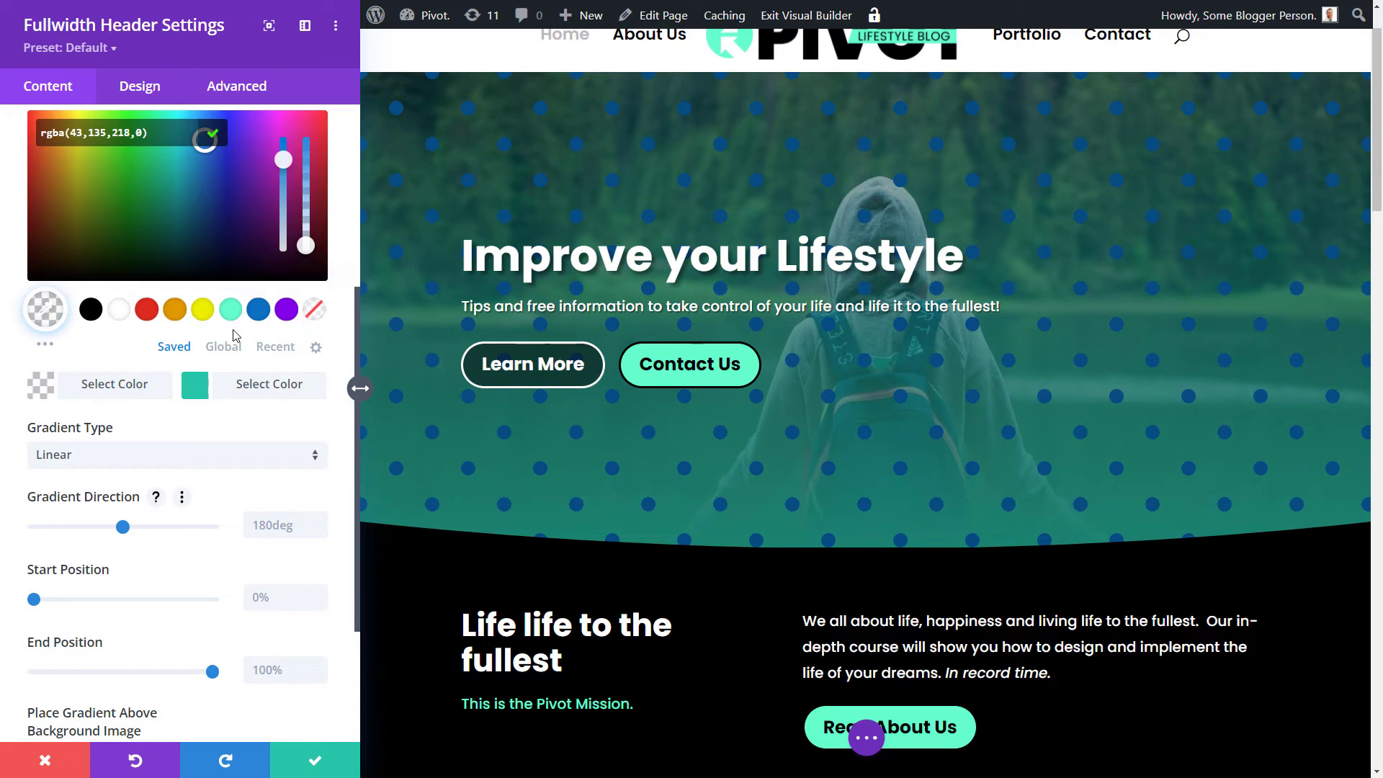
# Shift the Polka Dots pattern to a horizontal offset of -10% and a vertical offset of -14%
pyautogui.scroll(3, 234, 288)
pyautogui.click(252, 287)
pyautogui.scroll(-2, 180, 396)
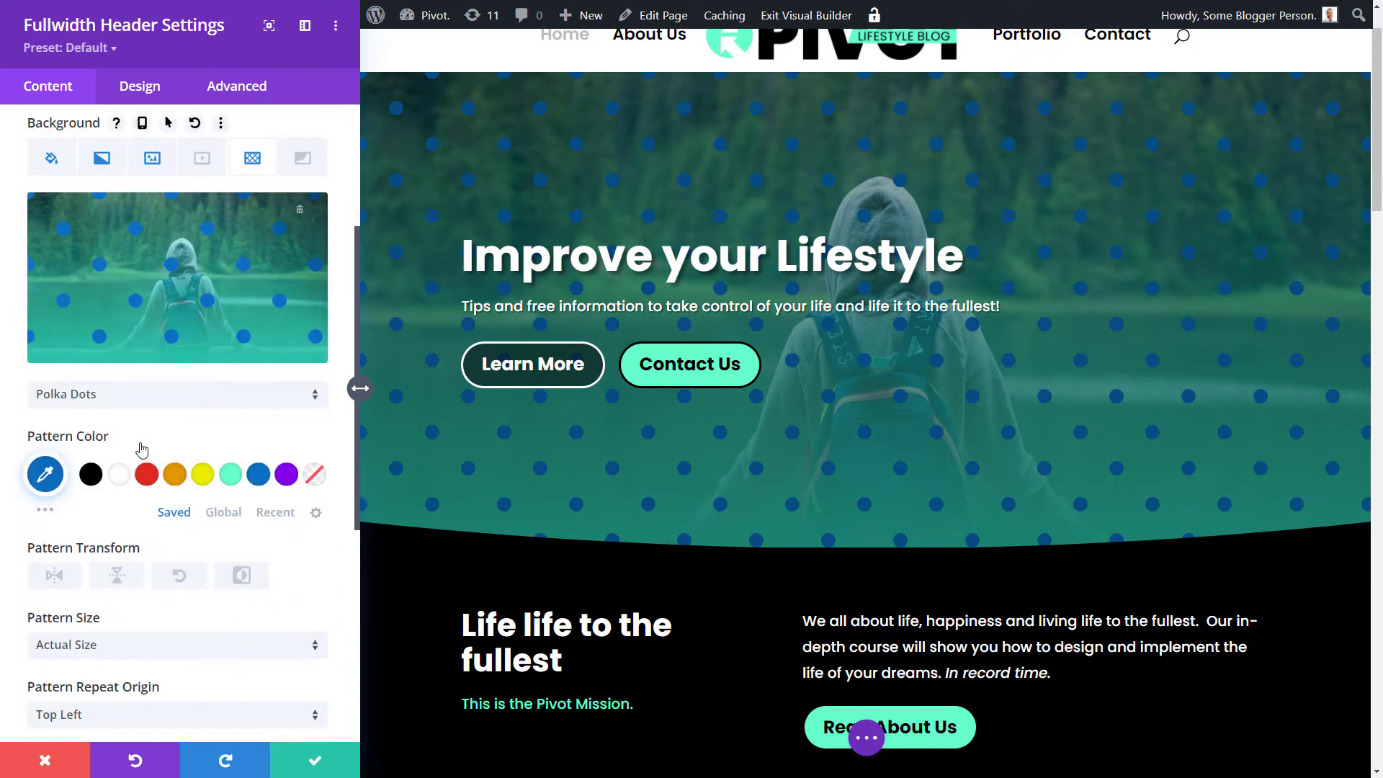
pyautogui.scroll(-1, 142, 449)
pyautogui.scroll(-2, 94, 539)
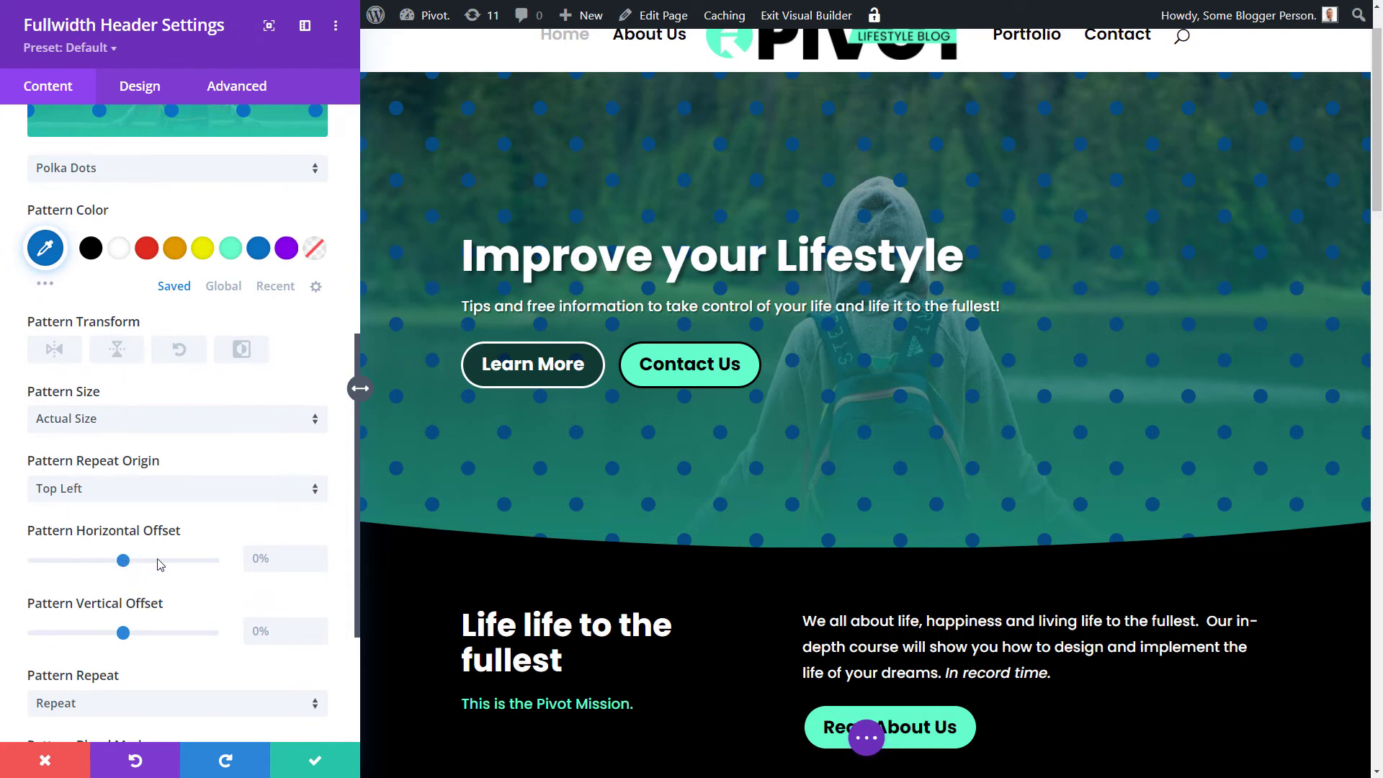
pyautogui.moveTo(123, 561); pyautogui.dragTo(114, 560)
pyautogui.moveTo(123, 632); pyautogui.dragTo(110, 633)
# Try the Cover, Fit and Stretch to Fill sizes on the Polka Dots pattern
pyautogui.click(83, 422)
pyautogui.click(94, 465)
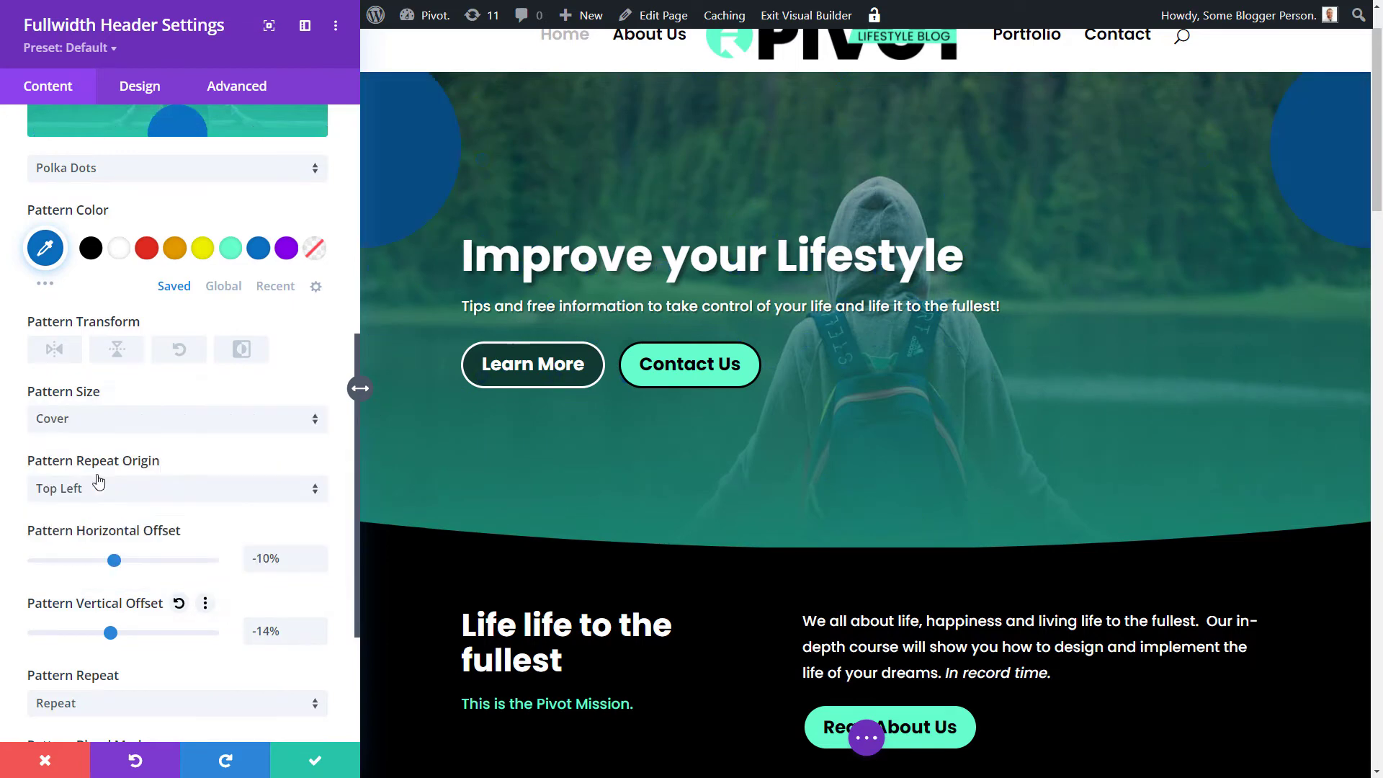
pyautogui.click(108, 421)
pyautogui.click(106, 505)
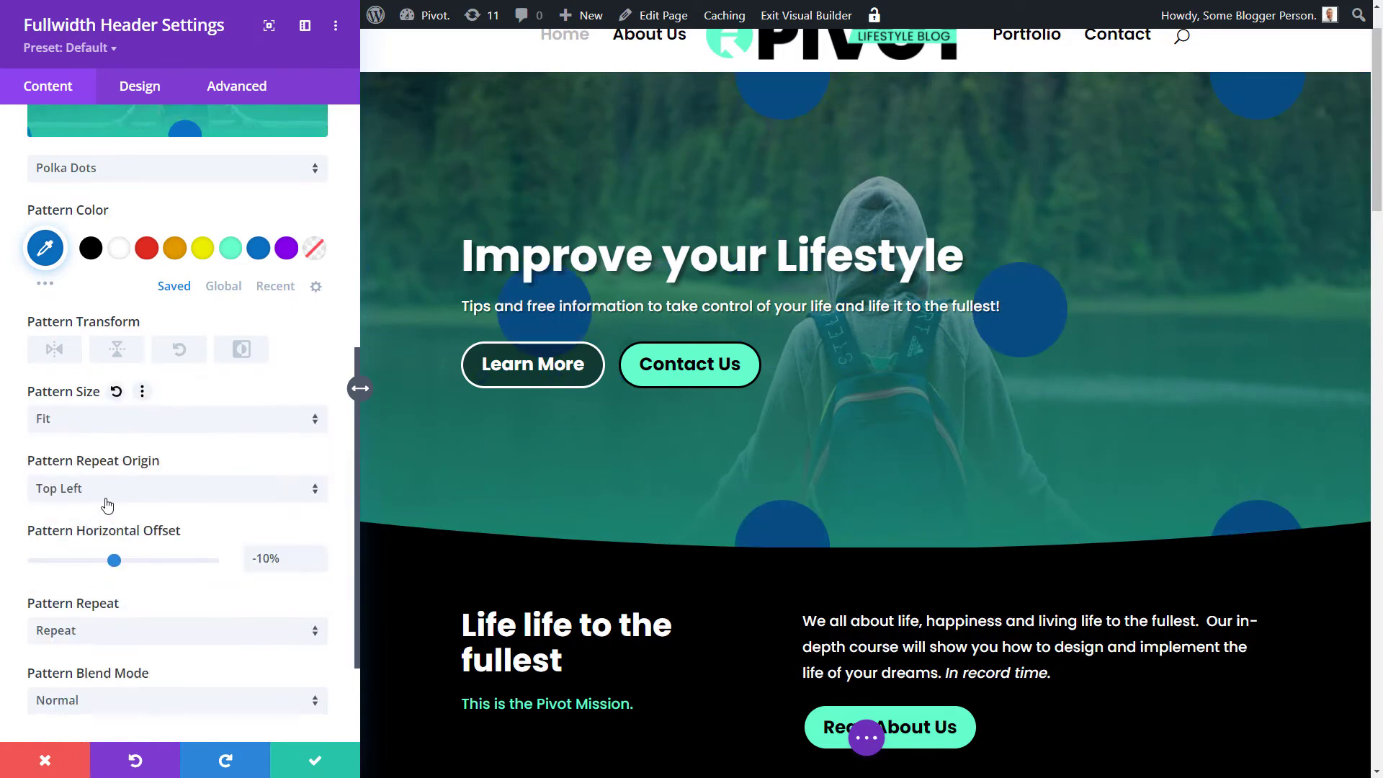
pyautogui.click(122, 432)
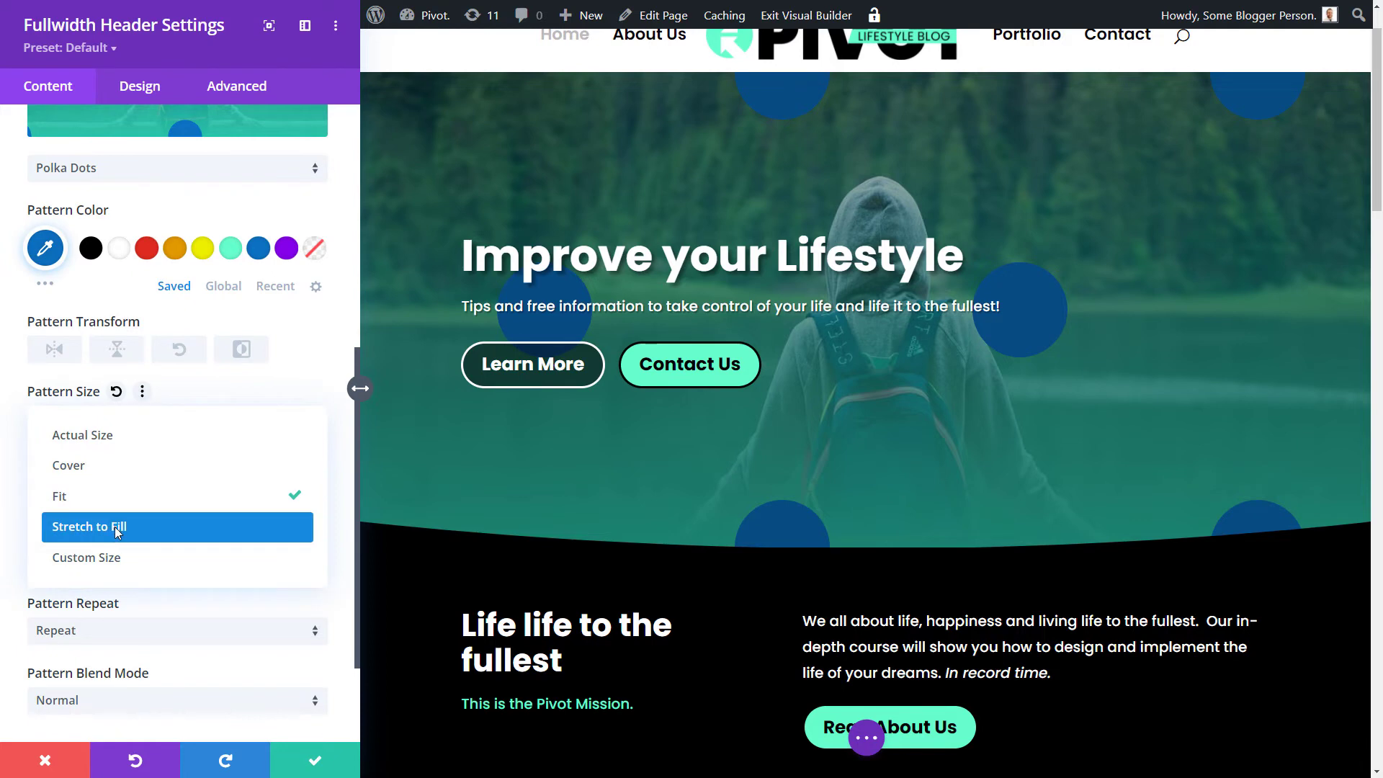
pyautogui.click(115, 530)
# Give the Polka Dots pattern a custom size with a width of 73px and a height of 0px
pyautogui.click(117, 496)
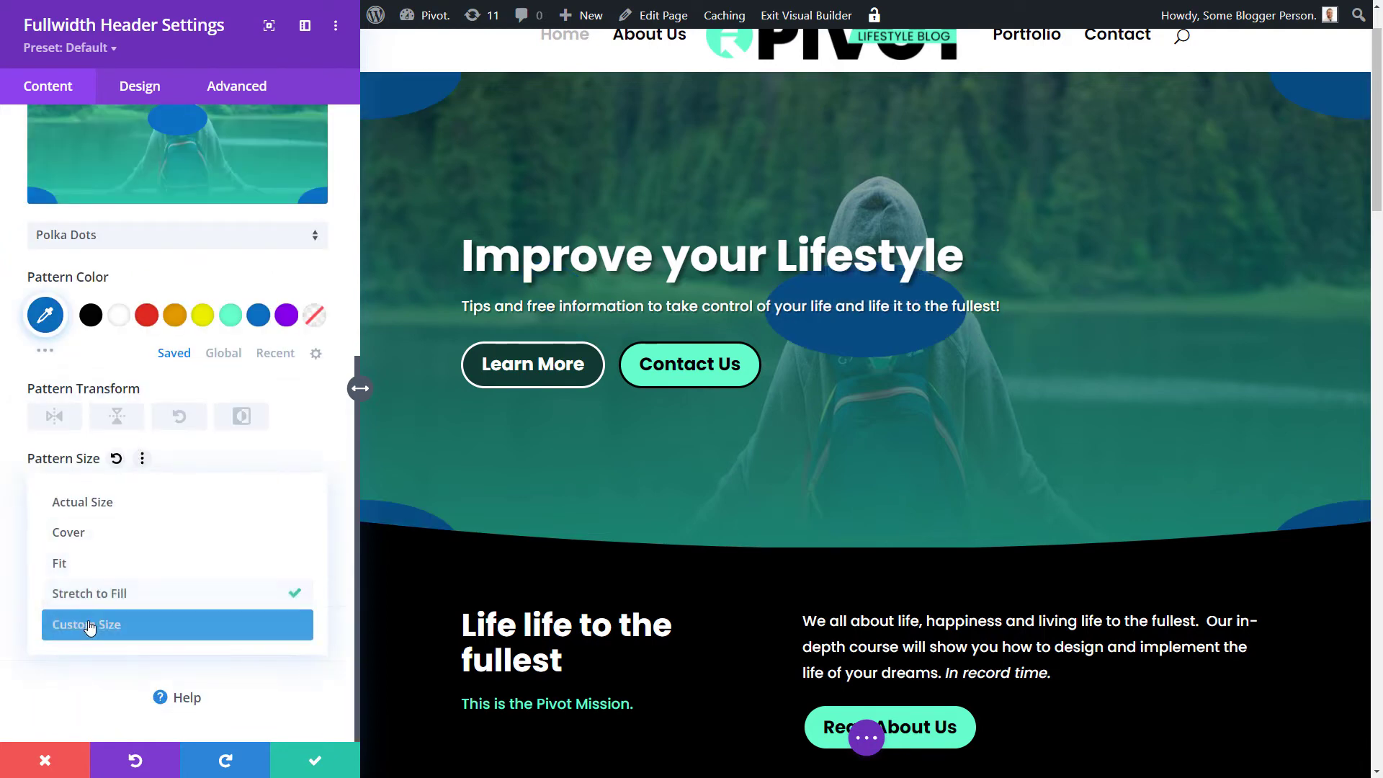
pyautogui.click(86, 624)
pyautogui.moveTo(58, 566)
pyautogui.mouseDown()
pyautogui.moveTo(130, 563)
pyautogui.moveTo(49, 570)
pyautogui.mouseUp()
pyautogui.moveTo(34, 637)
pyautogui.mouseDown()
pyautogui.moveTo(71, 635)
pyautogui.moveTo(22, 635)
pyautogui.mouseUp()
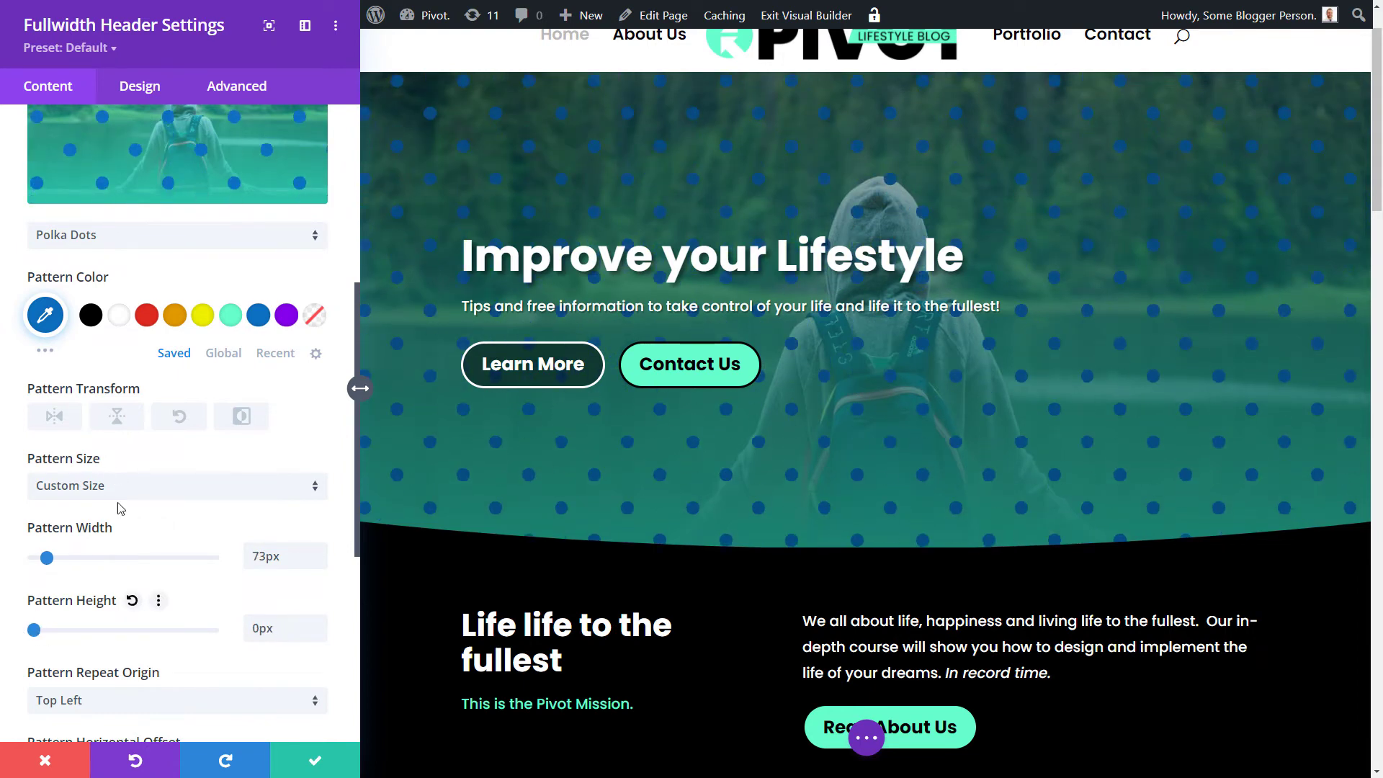
# Switch the header's background pattern to Diagonal Stripes
pyautogui.scroll(3, 139, 414)
pyautogui.click(116, 471)
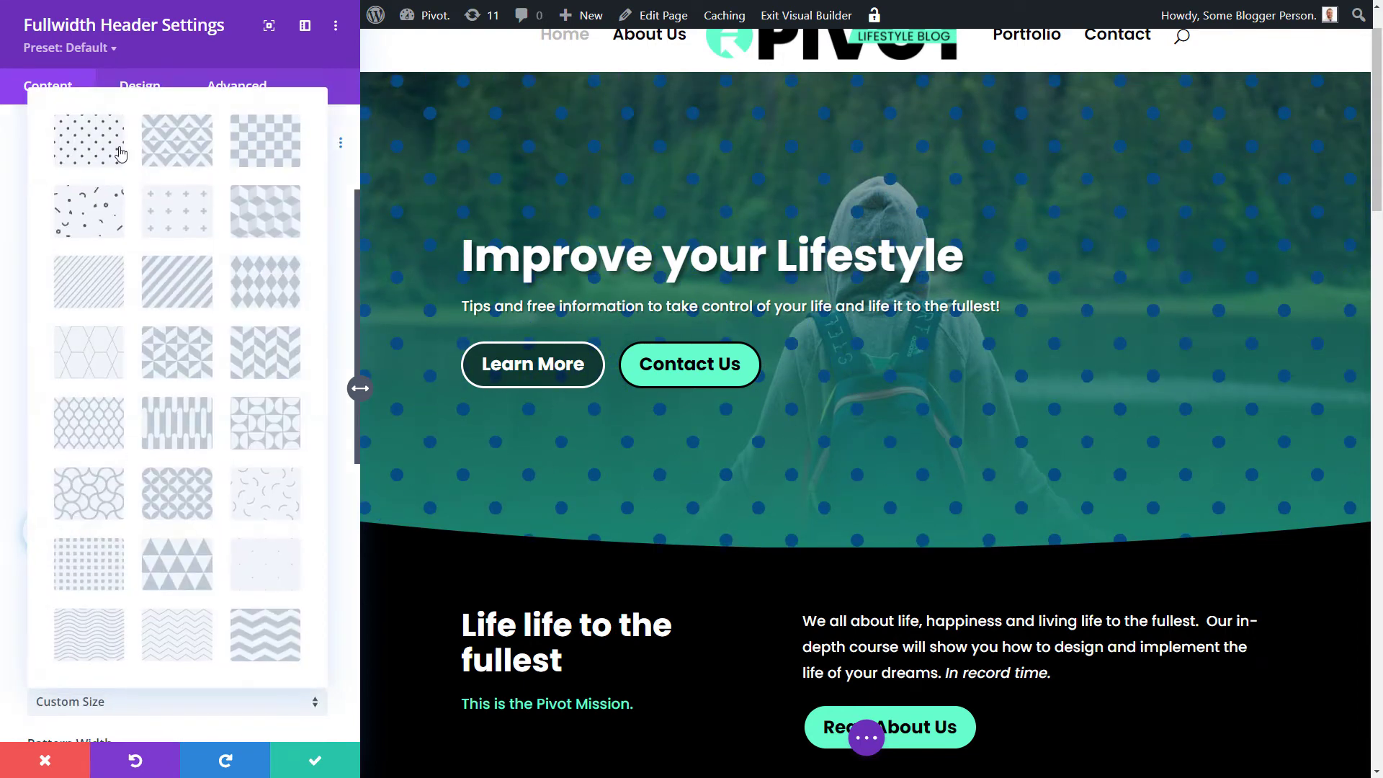
pyautogui.click(119, 271)
pyautogui.click(119, 271)
pyautogui.click(191, 283)
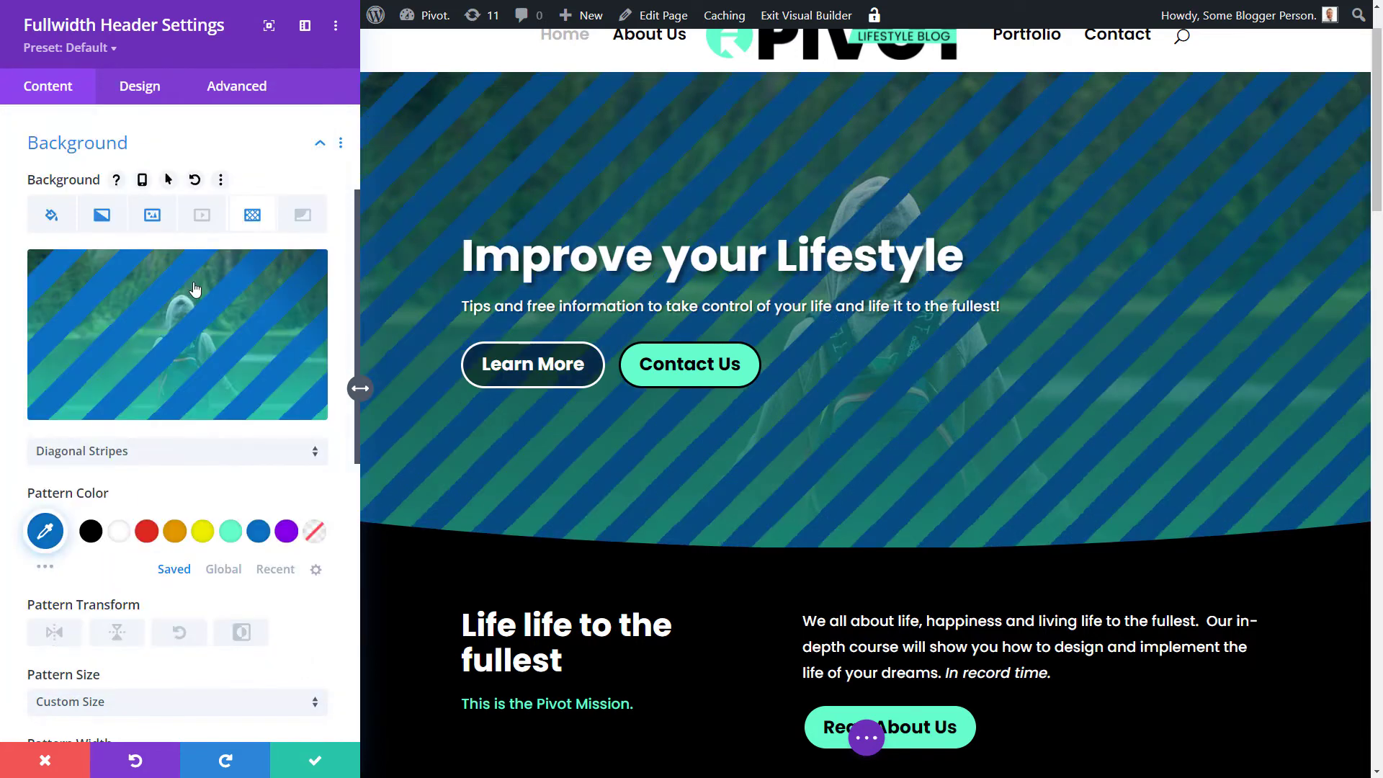
# Make the stripe color semi-transparent, rgba(12,113,195,0.66)
pyautogui.click(45, 530)
pyautogui.moveTo(307, 554); pyautogui.dragTo(307, 589)
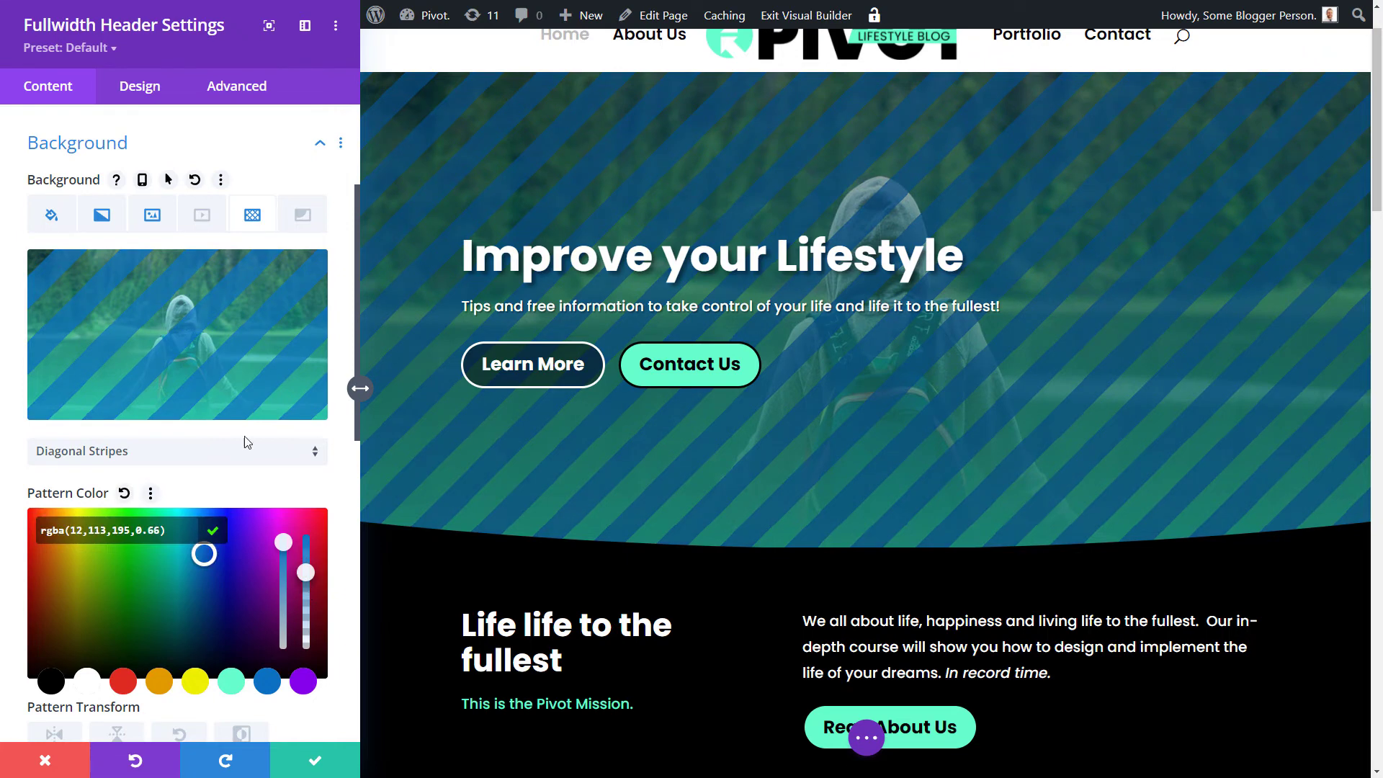
pyautogui.click(254, 484)
# Set the pattern's blend mode to Exclusion
pyautogui.scroll(-10, 84, 524)
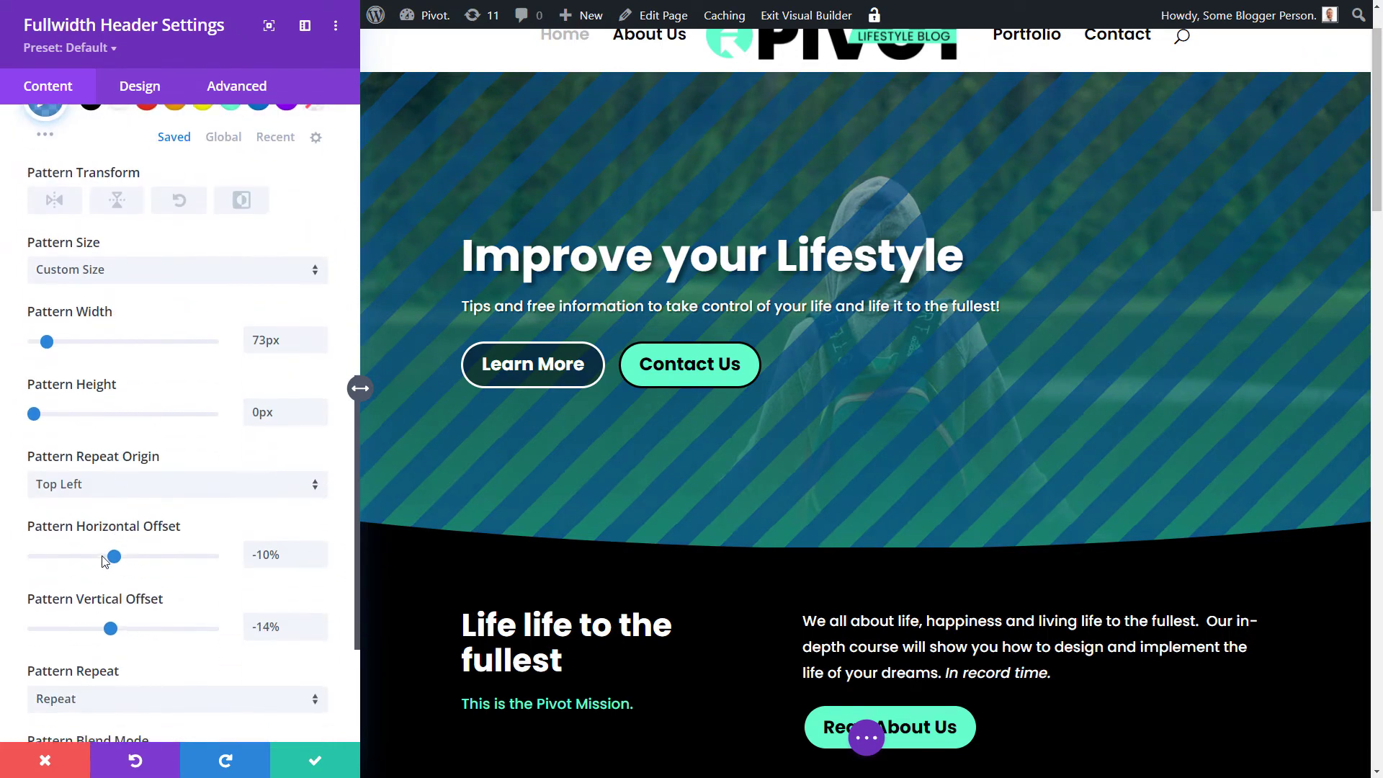
pyautogui.click(49, 560)
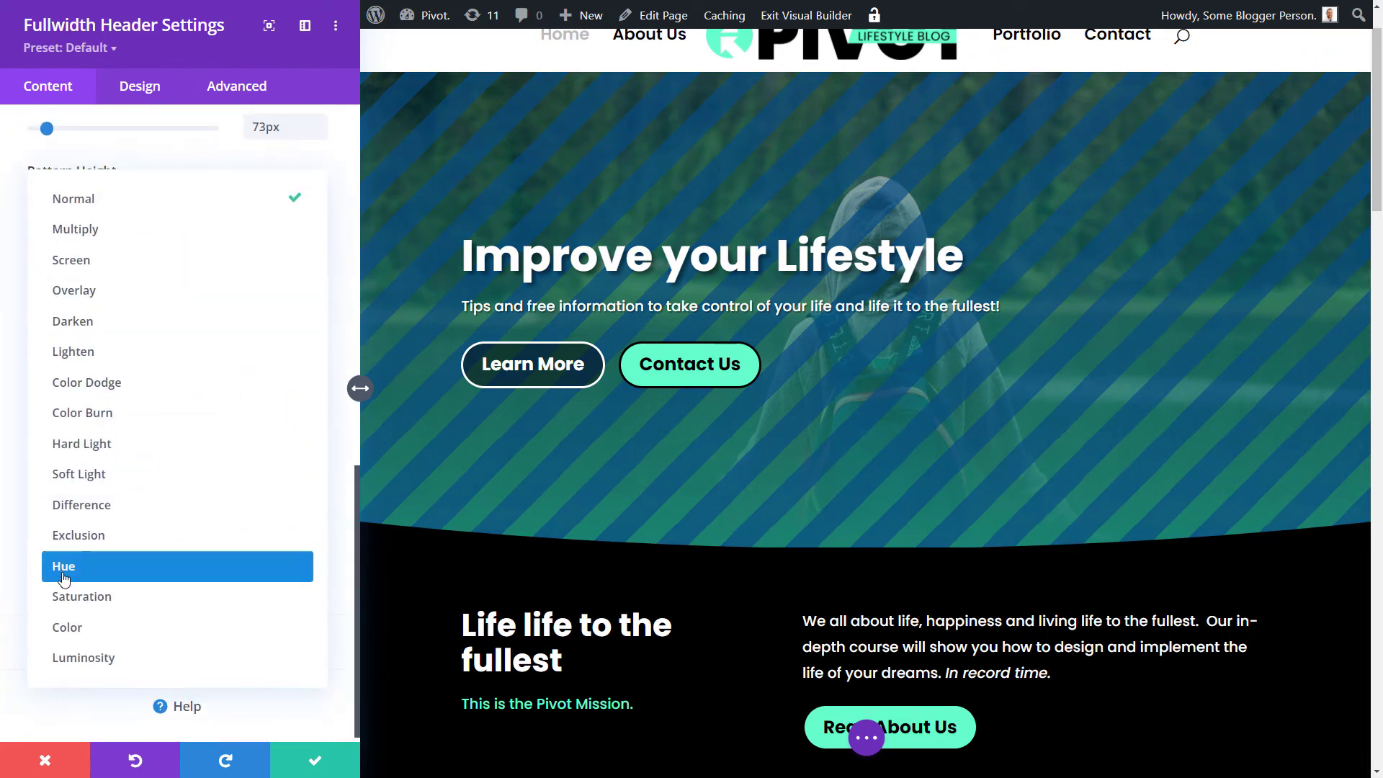
pyautogui.click(77, 537)
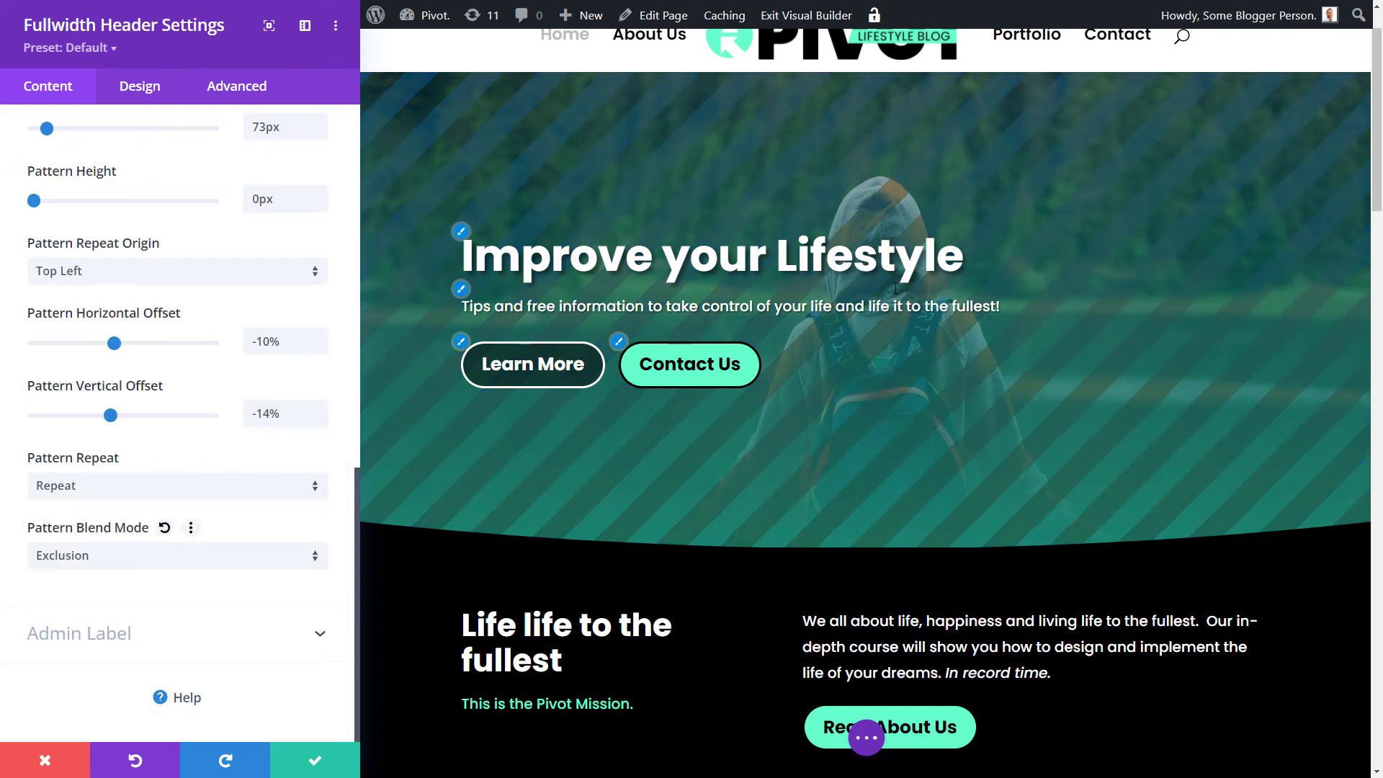
# Restore the pattern color to fully opaque blue, #0c71c3
pyautogui.scroll(7, 108, 280)
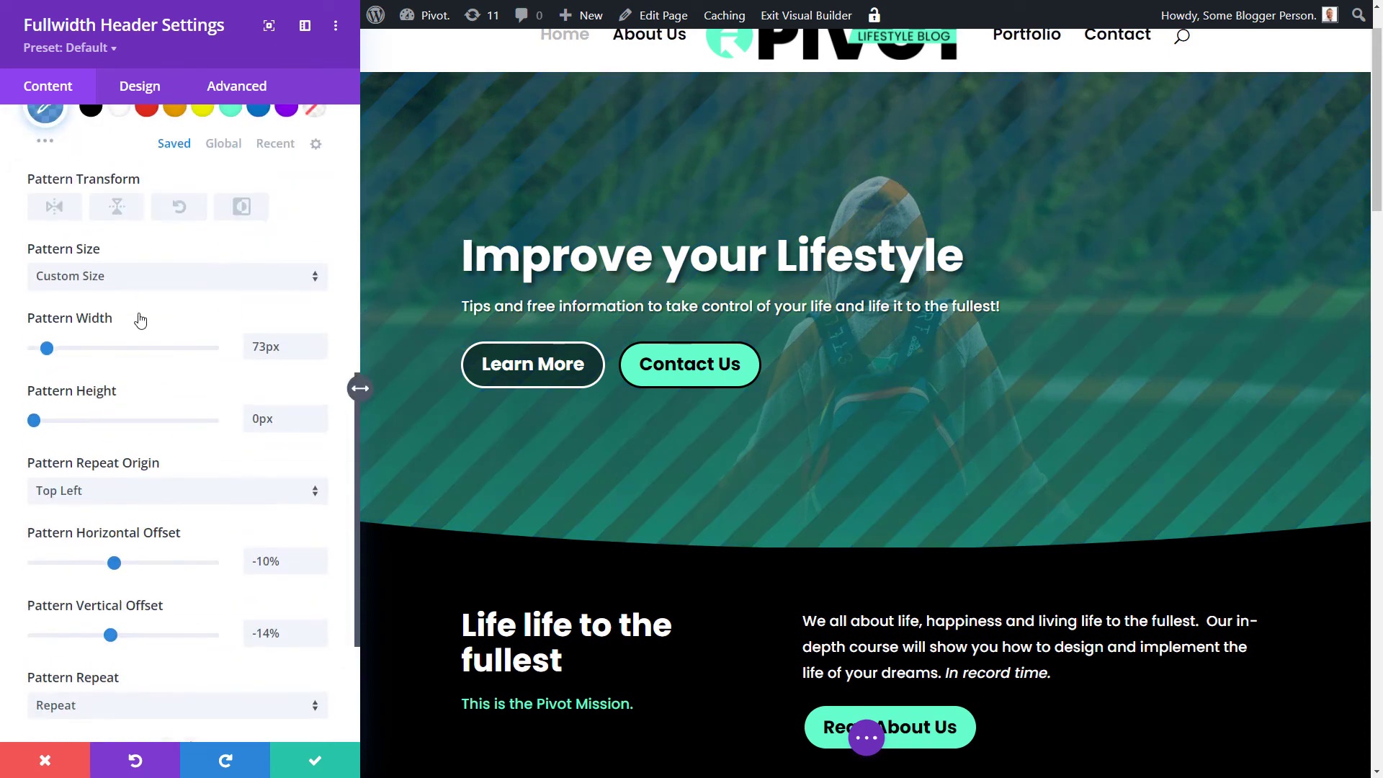
pyautogui.click(47, 314)
pyautogui.moveTo(309, 360); pyautogui.dragTo(309, 320)
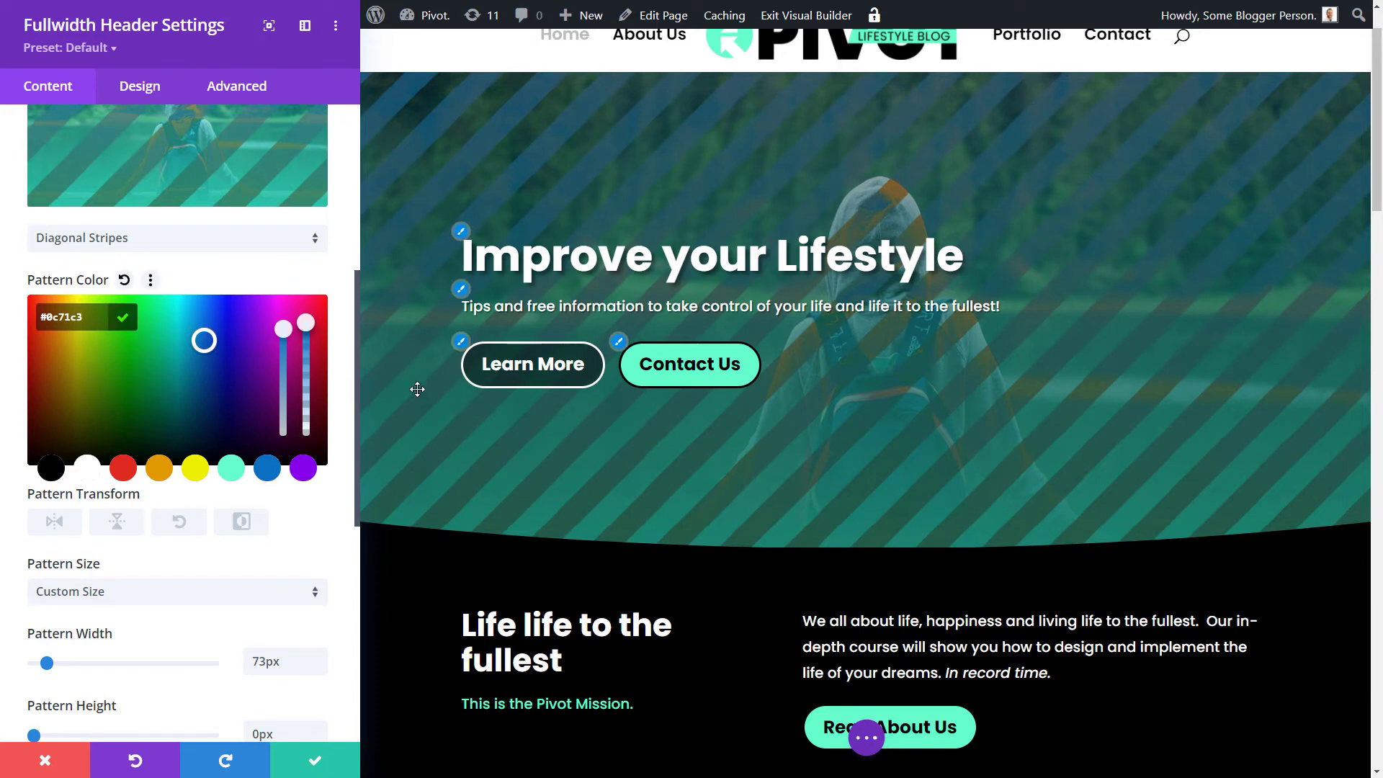
pyautogui.click(170, 628)
# Set the stripes to Repeat with space between and the pattern height to 45px
pyautogui.scroll(-4, 171, 628)
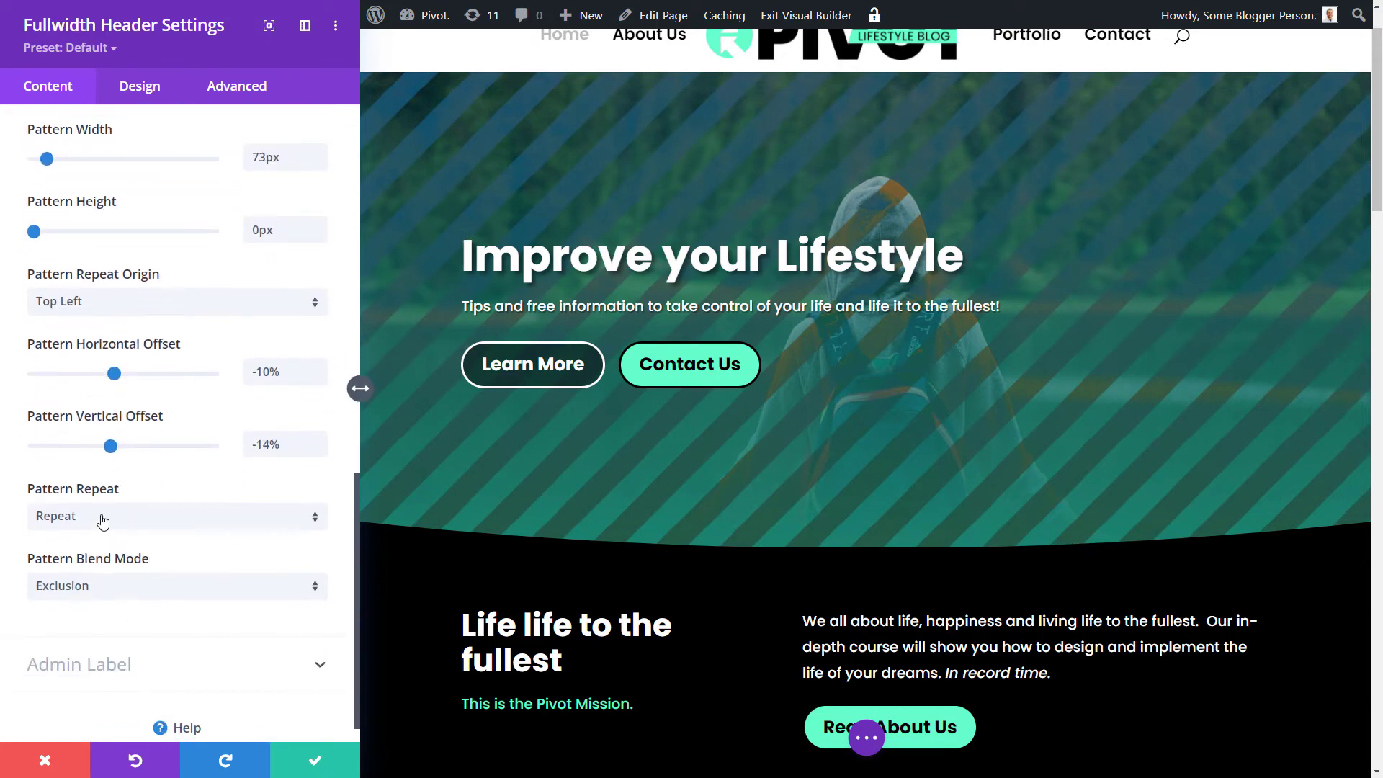
pyautogui.click(103, 522)
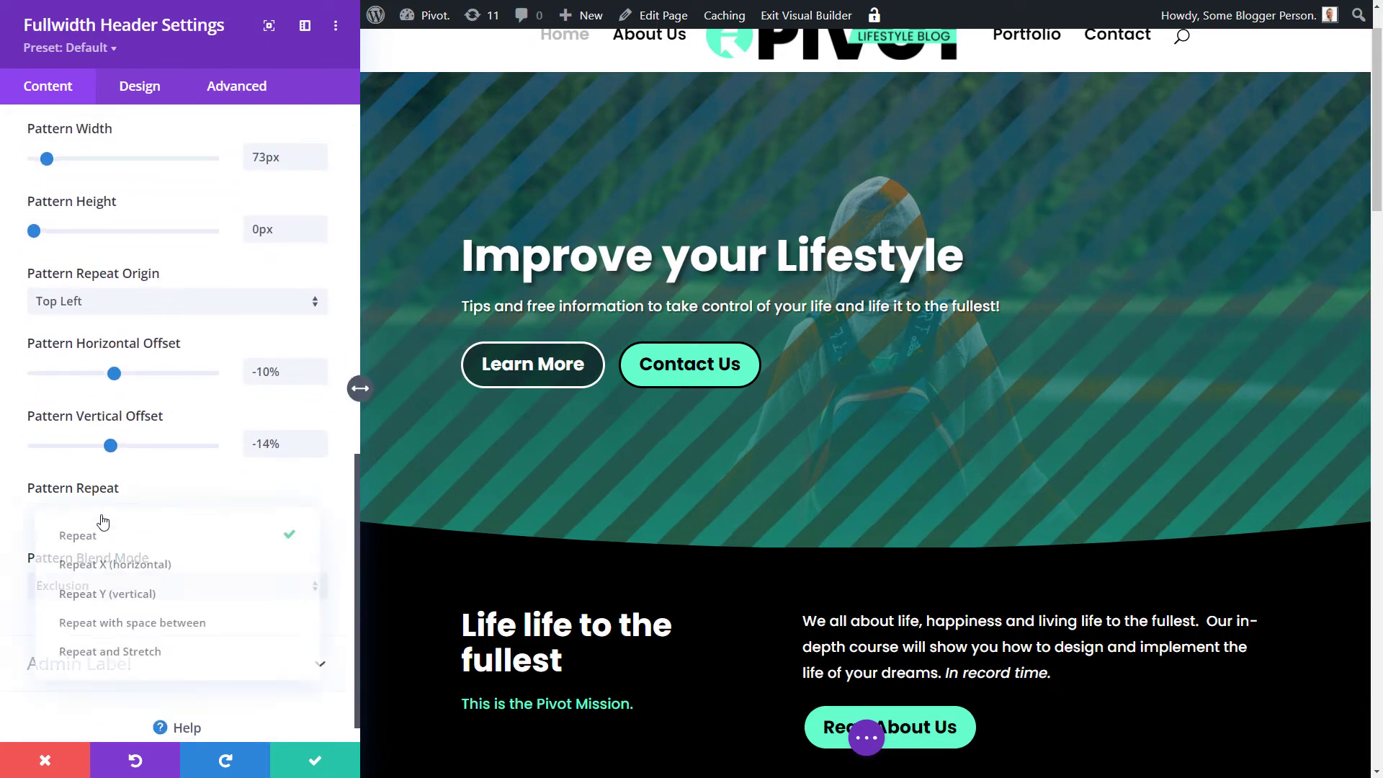
pyautogui.click(105, 632)
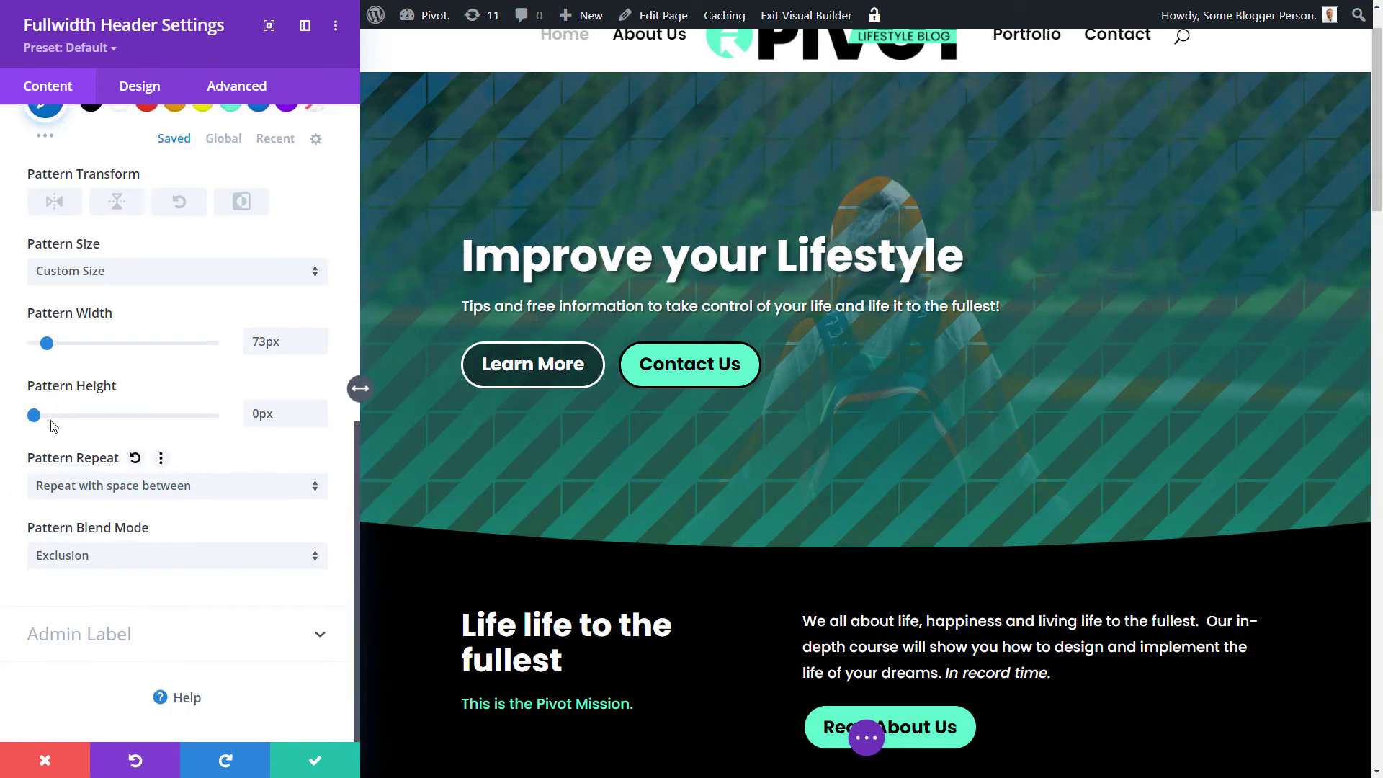
pyautogui.moveTo(34, 415)
pyautogui.mouseDown()
pyautogui.moveTo(67, 415)
pyautogui.moveTo(42, 418)
pyautogui.mouseUp()
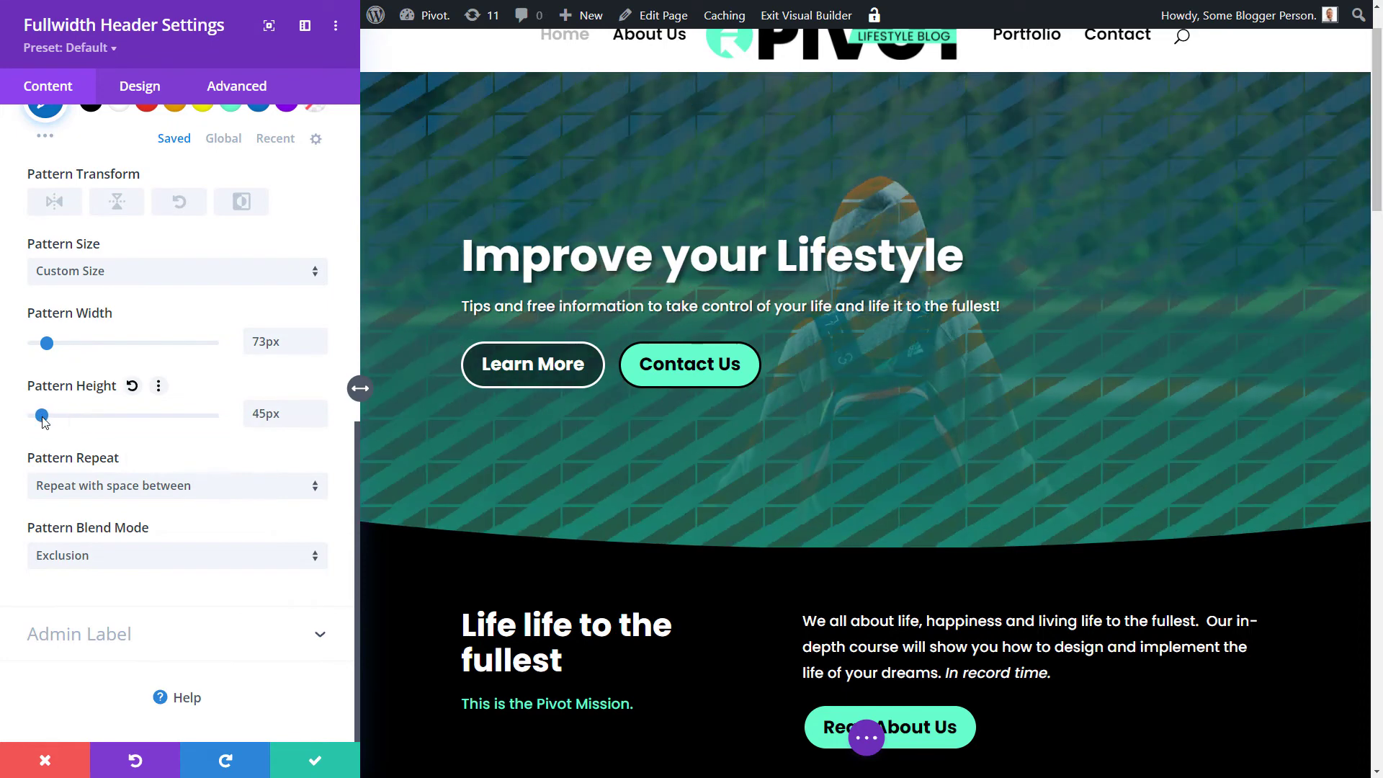
# Try Repeat Y (vertical) for the stripes, keeping the repeat origin at Top Left
pyautogui.click(68, 494)
pyautogui.click(85, 569)
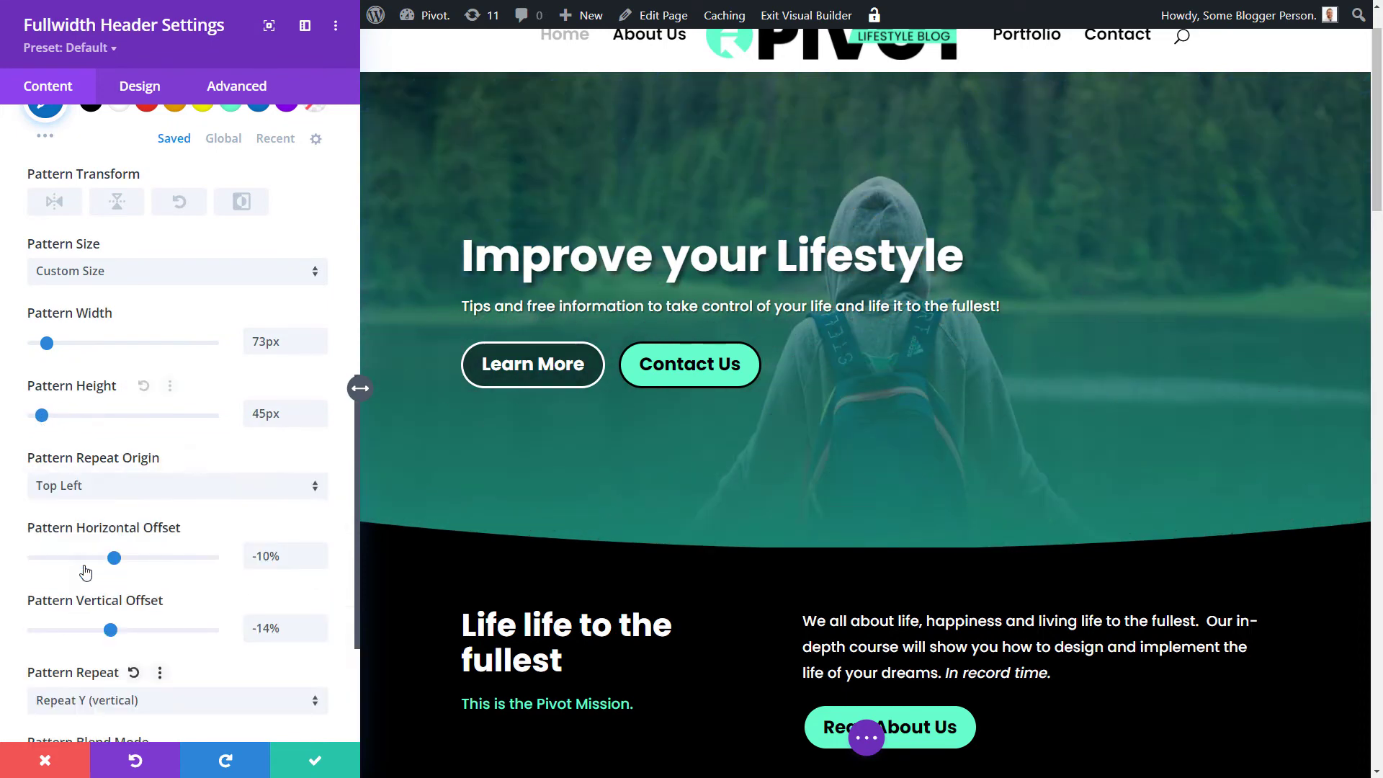
pyautogui.click(111, 486)
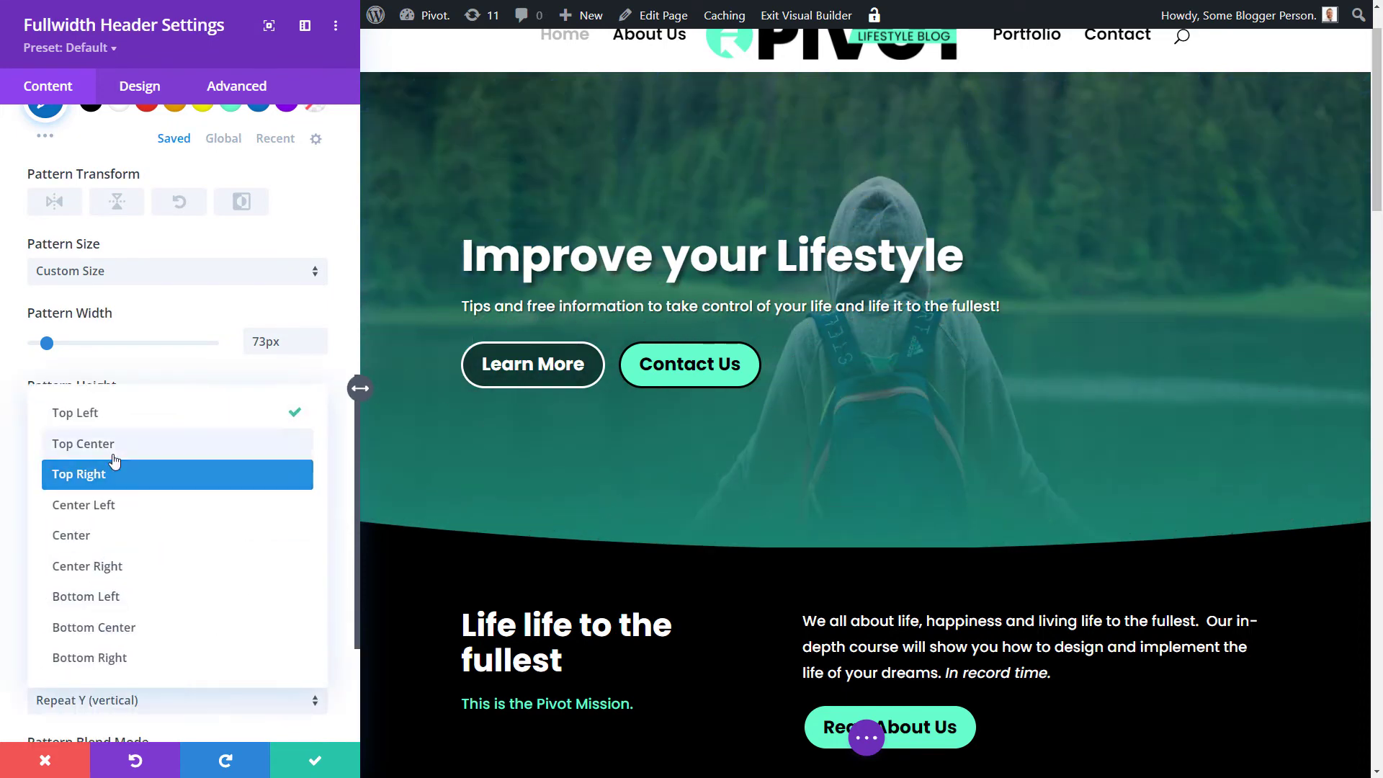
pyautogui.click(65, 411)
pyautogui.scroll(-2, 164, 572)
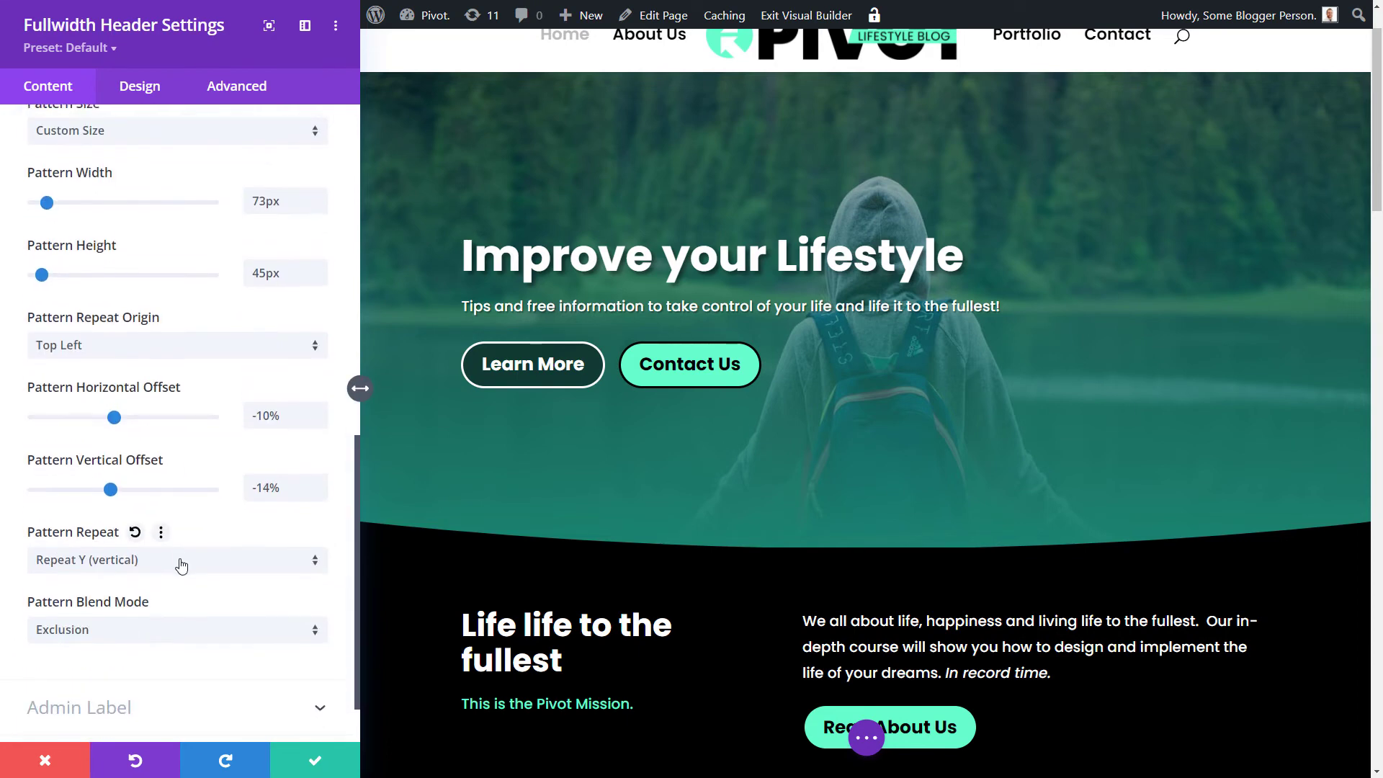
# Change the header's background pattern to Inverted Chevrons 2
pyautogui.scroll(5, 125, 300)
pyautogui.scroll(2, 125, 299)
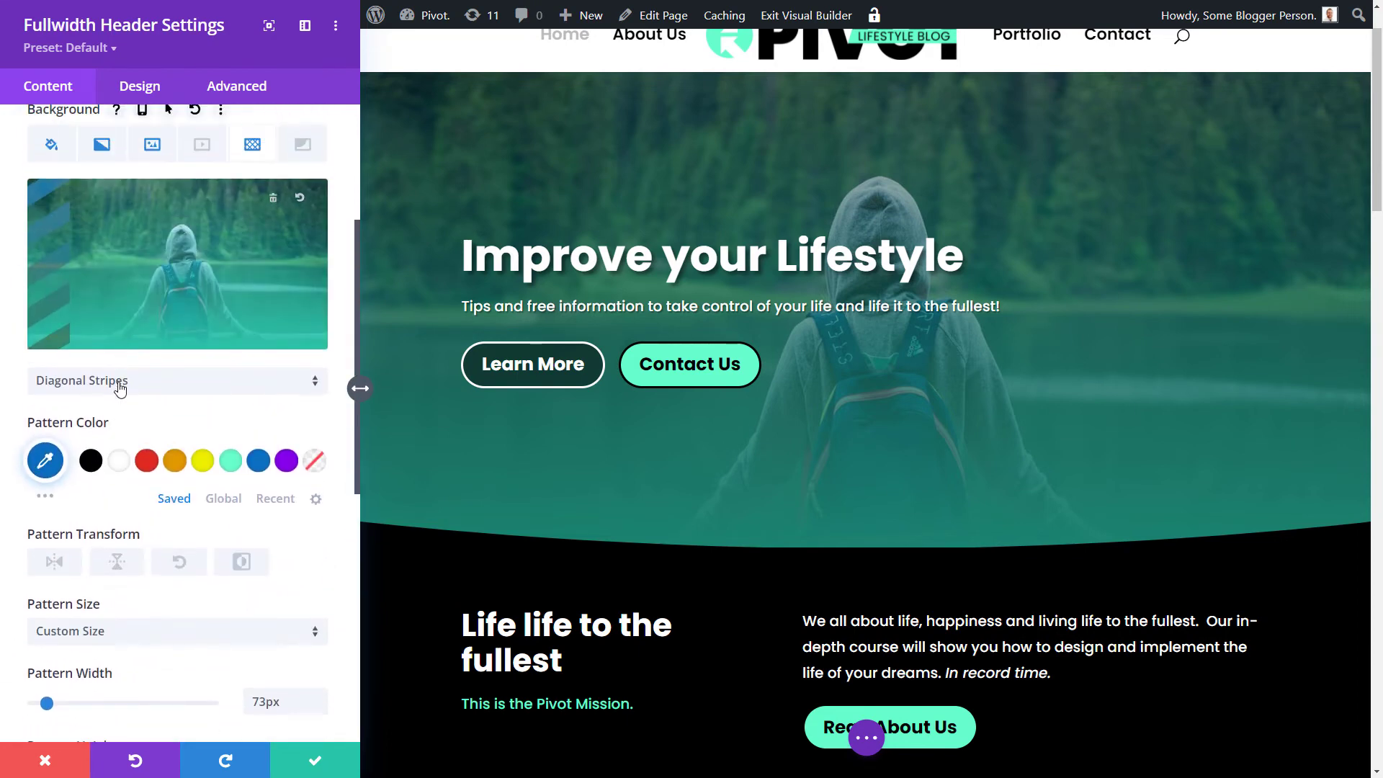
pyautogui.click(119, 387)
pyautogui.click(180, 355)
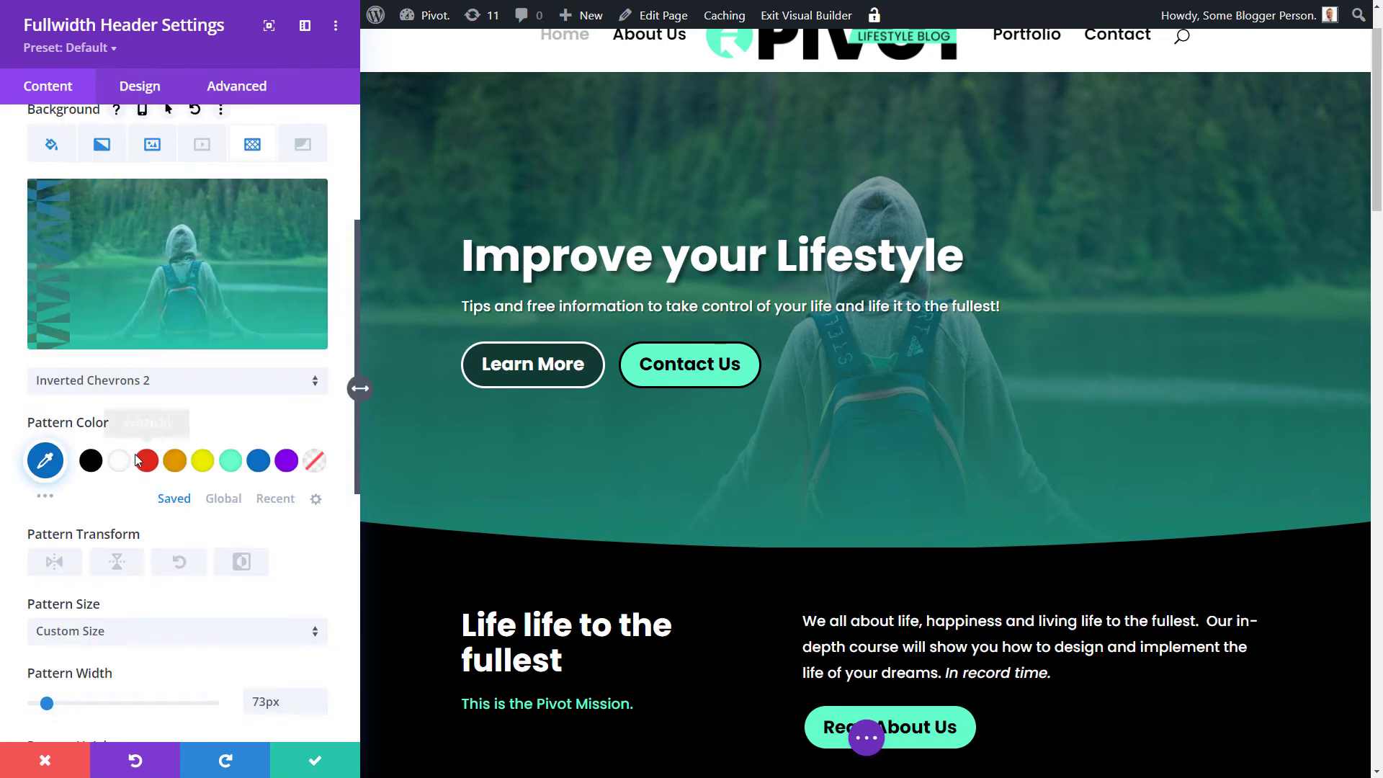
# Enlarge the chevron pattern to a width of 665px and a height of 403px
pyautogui.scroll(-3, 54, 499)
pyautogui.moveTo(63, 490); pyautogui.dragTo(152, 487)
pyautogui.moveTo(41, 559); pyautogui.dragTo(106, 563)
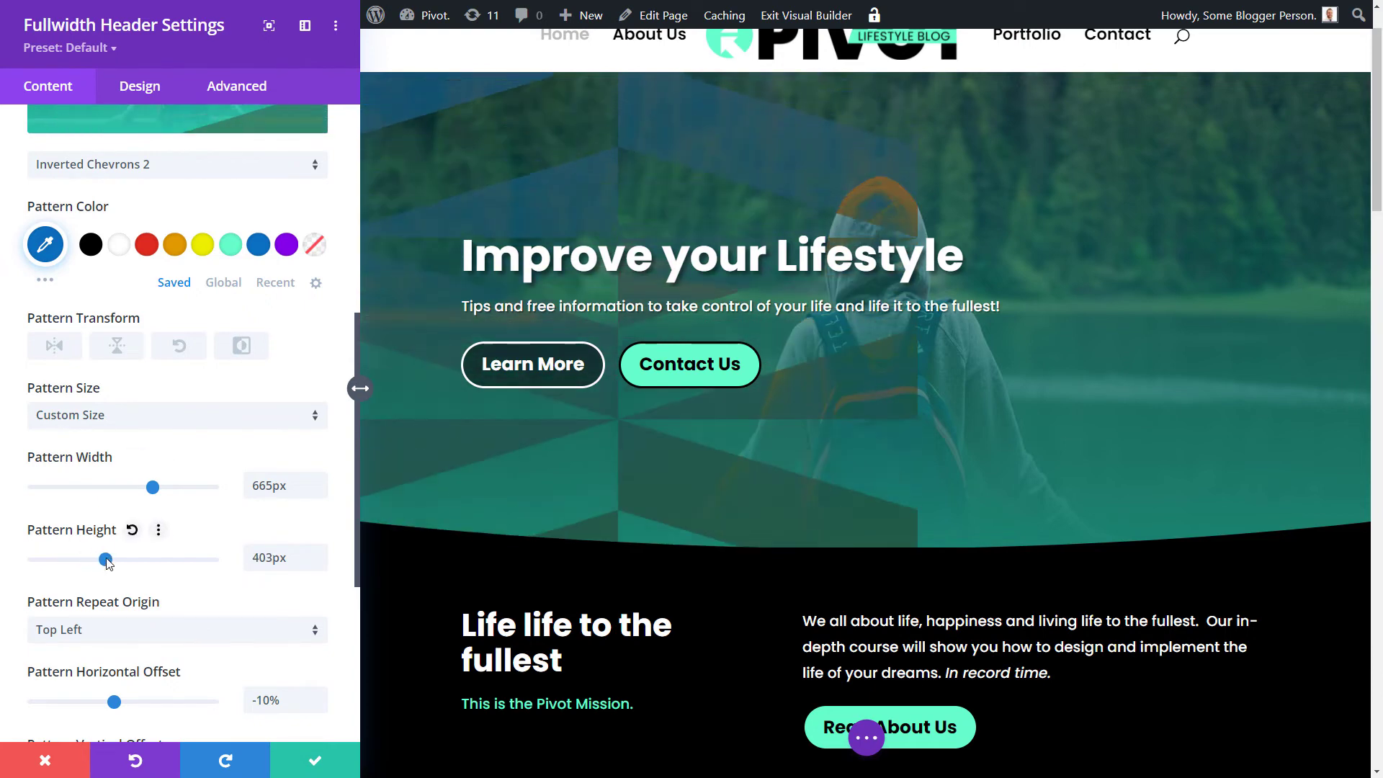
# Try Repeat X (horizontal), Repeat with space between, and Repeat and Stretch on the chevron pattern
pyautogui.scroll(-3, 44, 436)
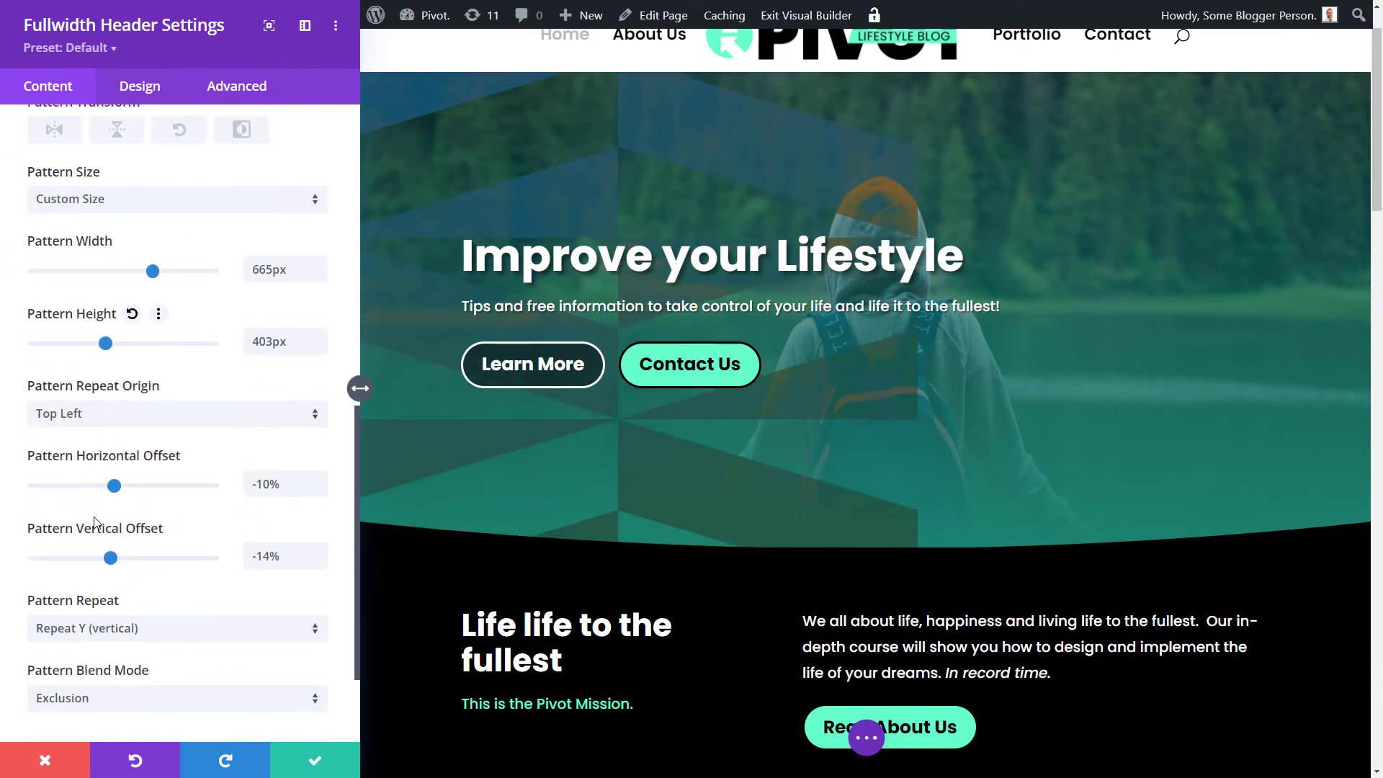
pyautogui.scroll(-2, 108, 559)
pyautogui.click(105, 486)
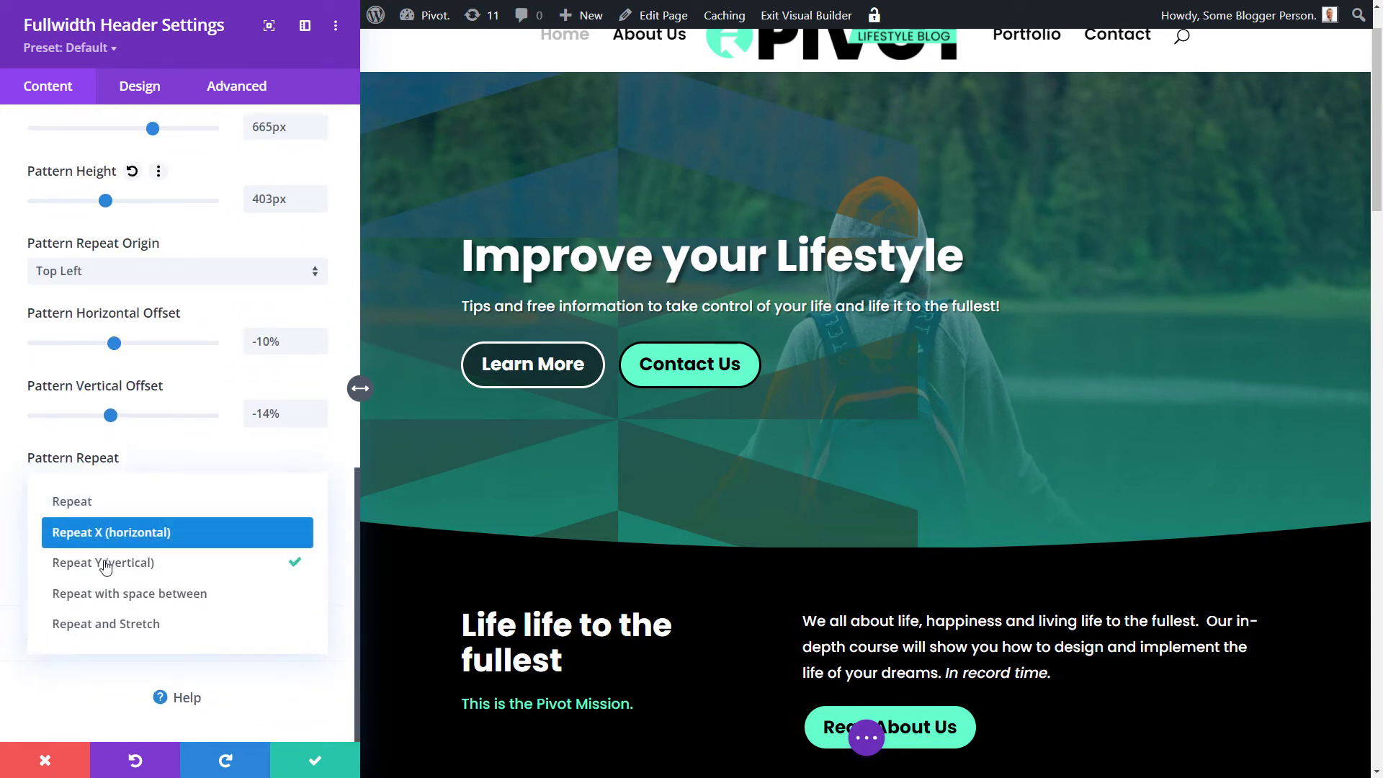
pyautogui.click(118, 534)
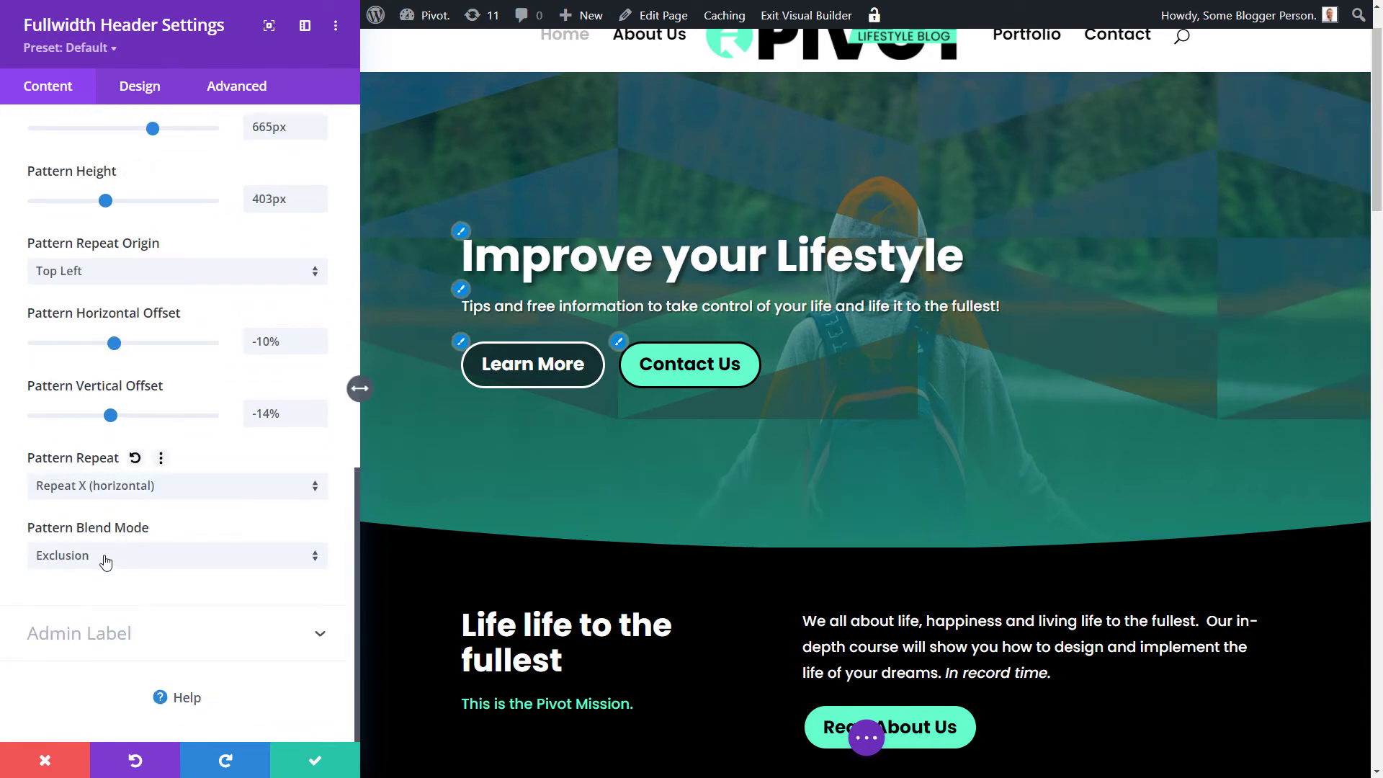
pyautogui.click(100, 494)
pyautogui.click(107, 597)
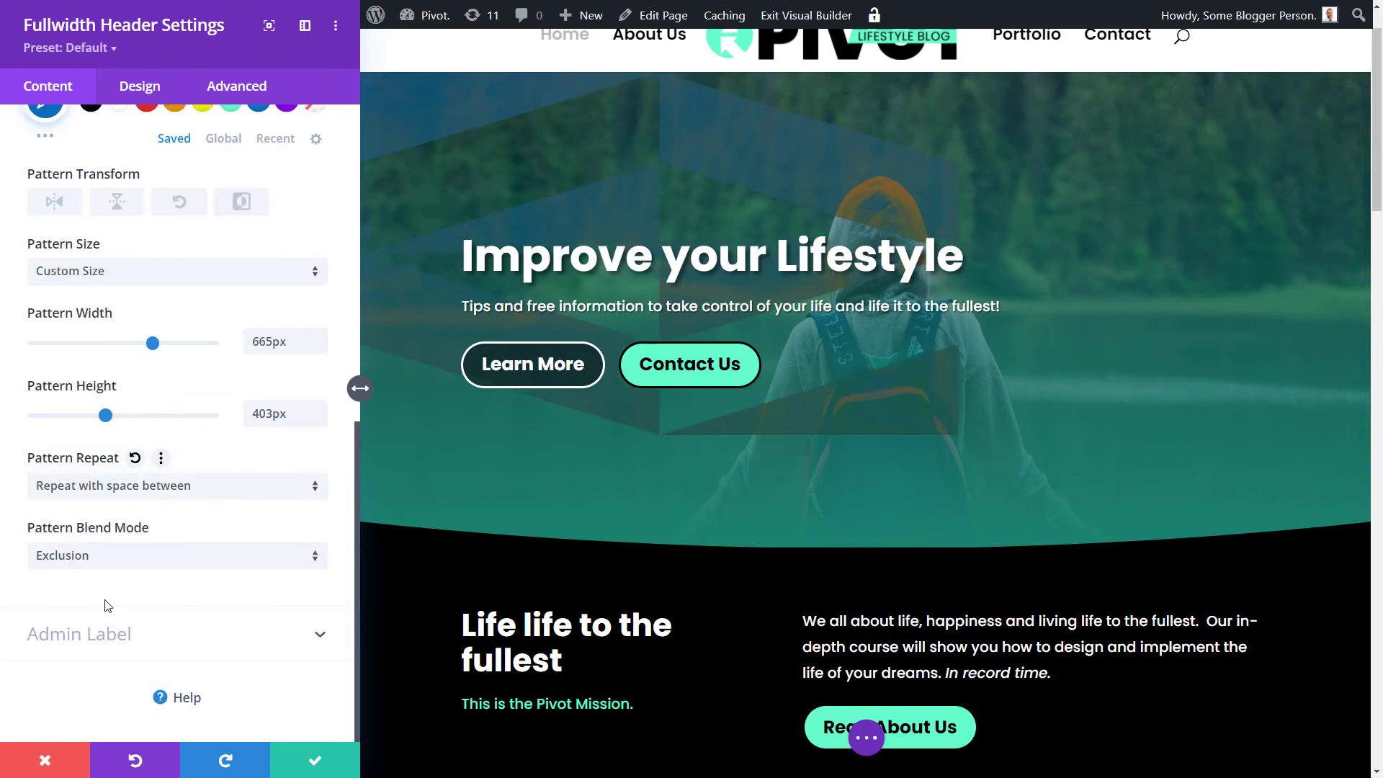
pyautogui.click(122, 502)
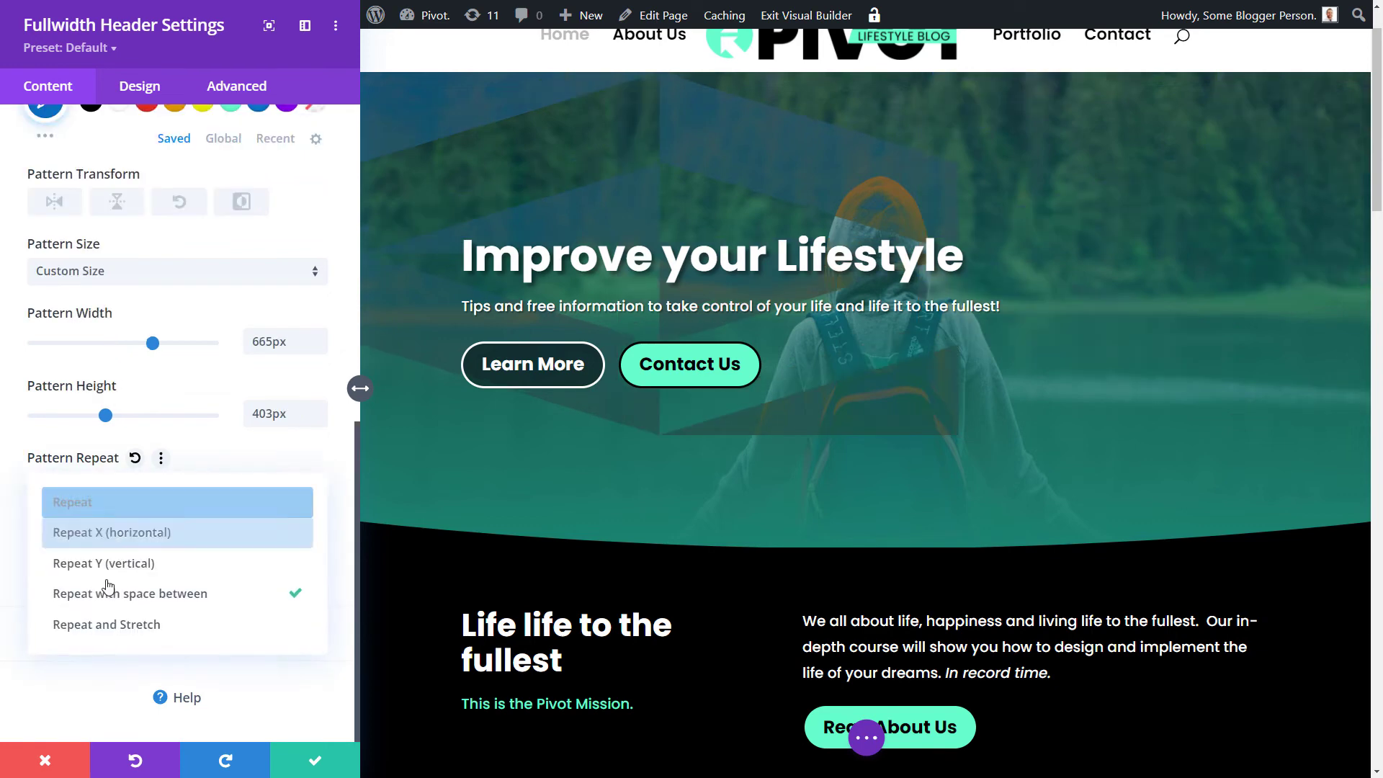
pyautogui.click(100, 626)
# Set the chevron pattern's repeat option to plain Repeat
pyautogui.click(115, 495)
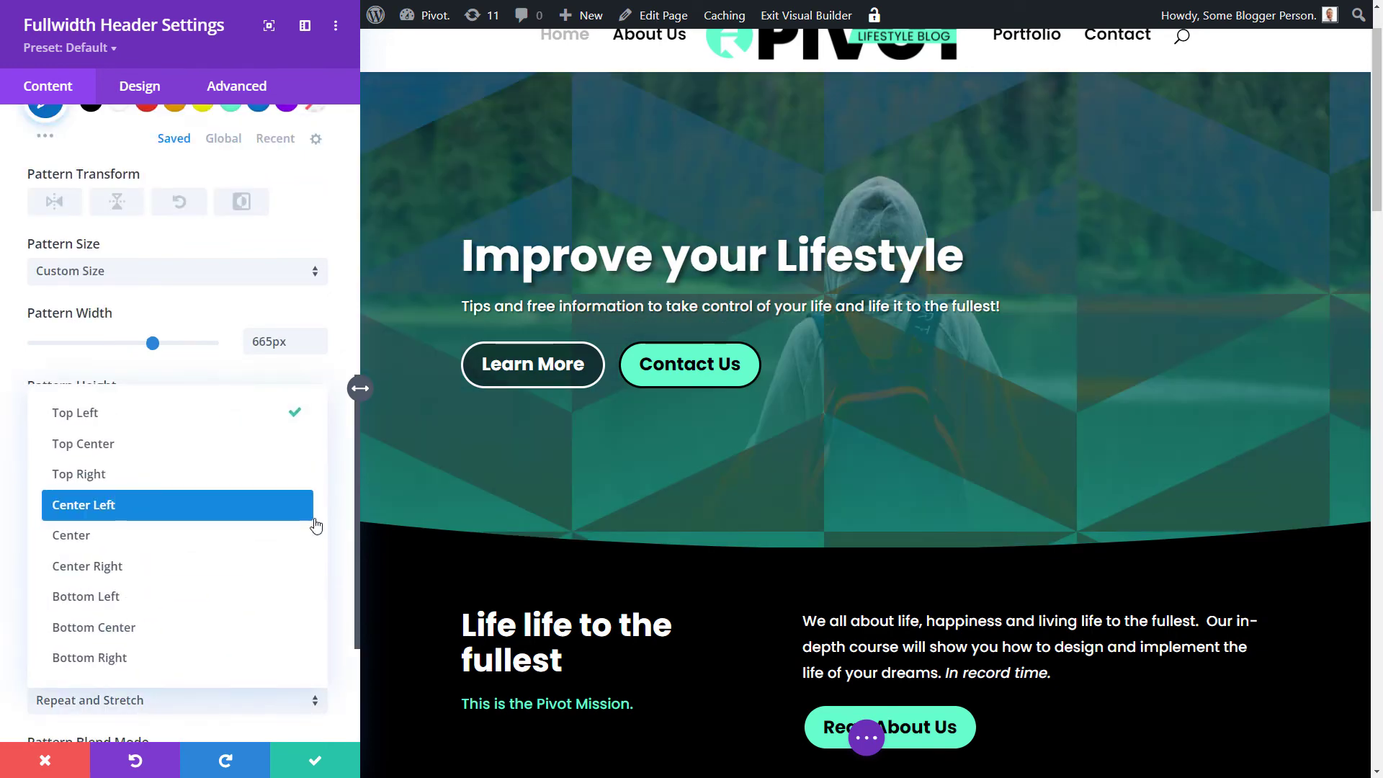
pyautogui.scroll(-2, 112, 575)
pyautogui.click(112, 560)
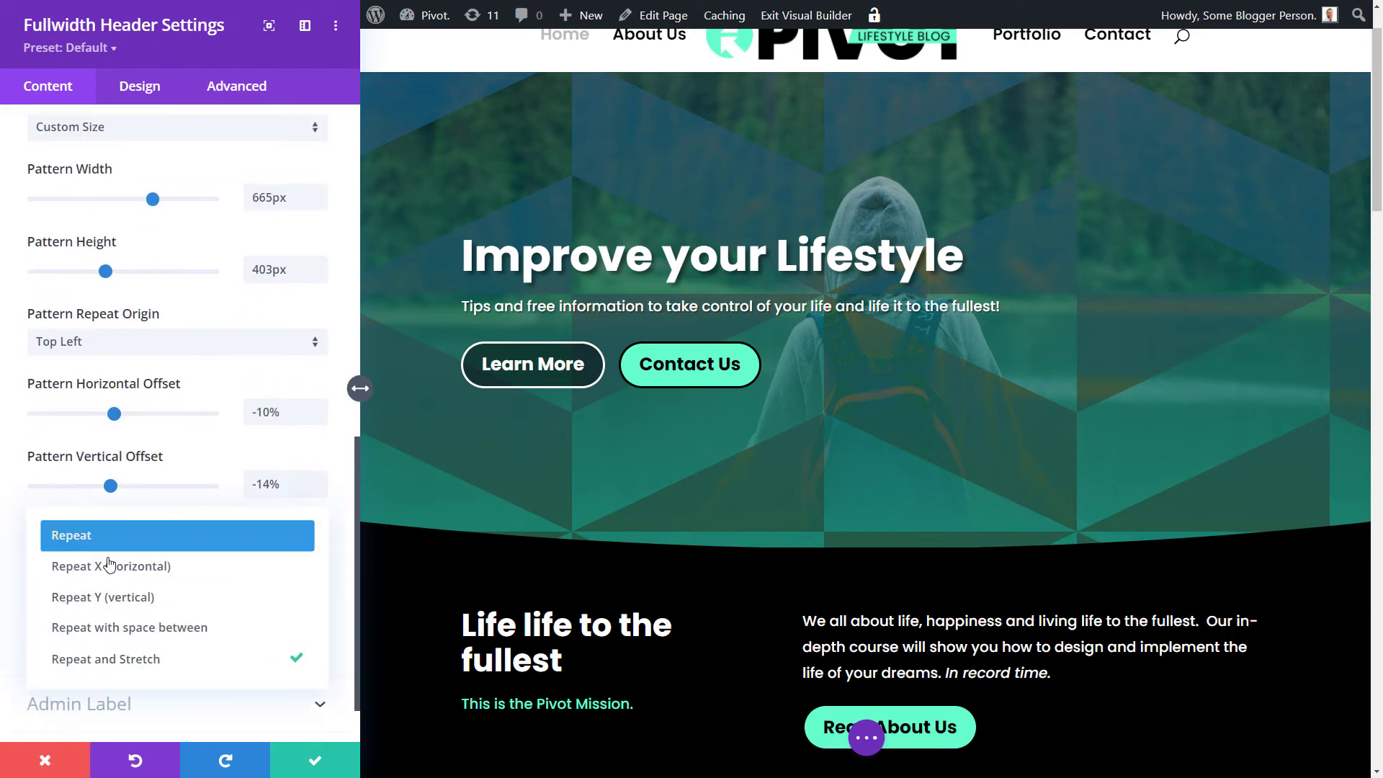
pyautogui.click(72, 535)
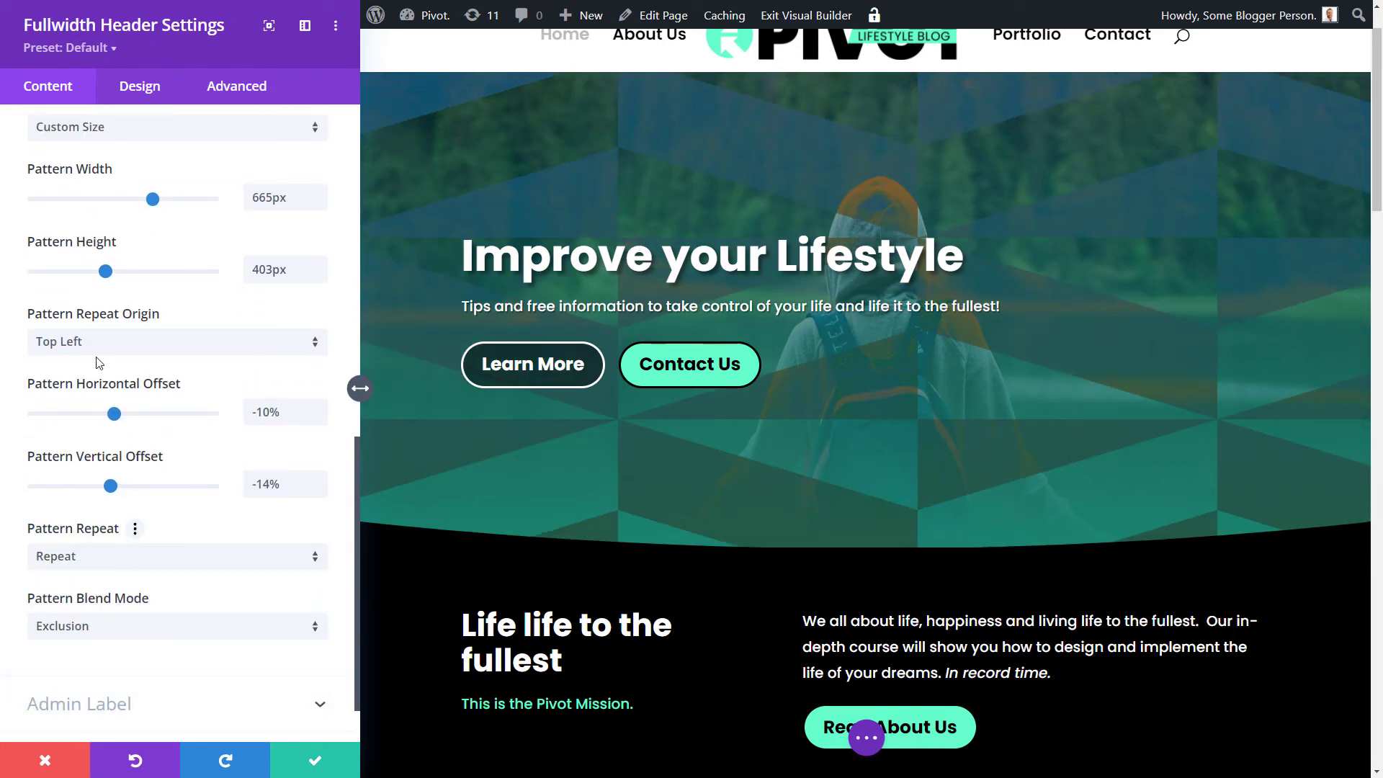
# Change the header's background pattern to Cubes and reduce the pattern width to 315px
pyautogui.scroll(3, 108, 497)
pyautogui.scroll(2, 86, 410)
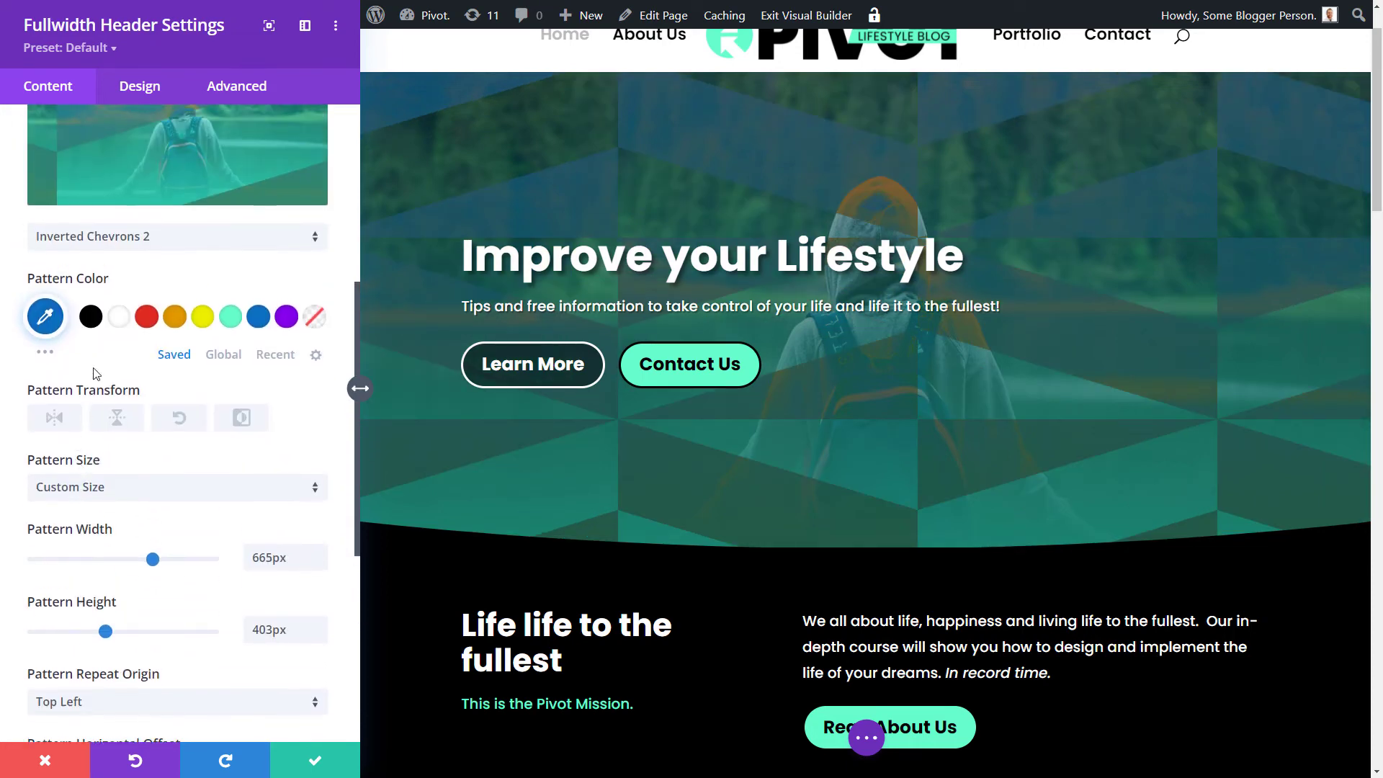
pyautogui.scroll(2, 158, 404)
pyautogui.click(144, 381)
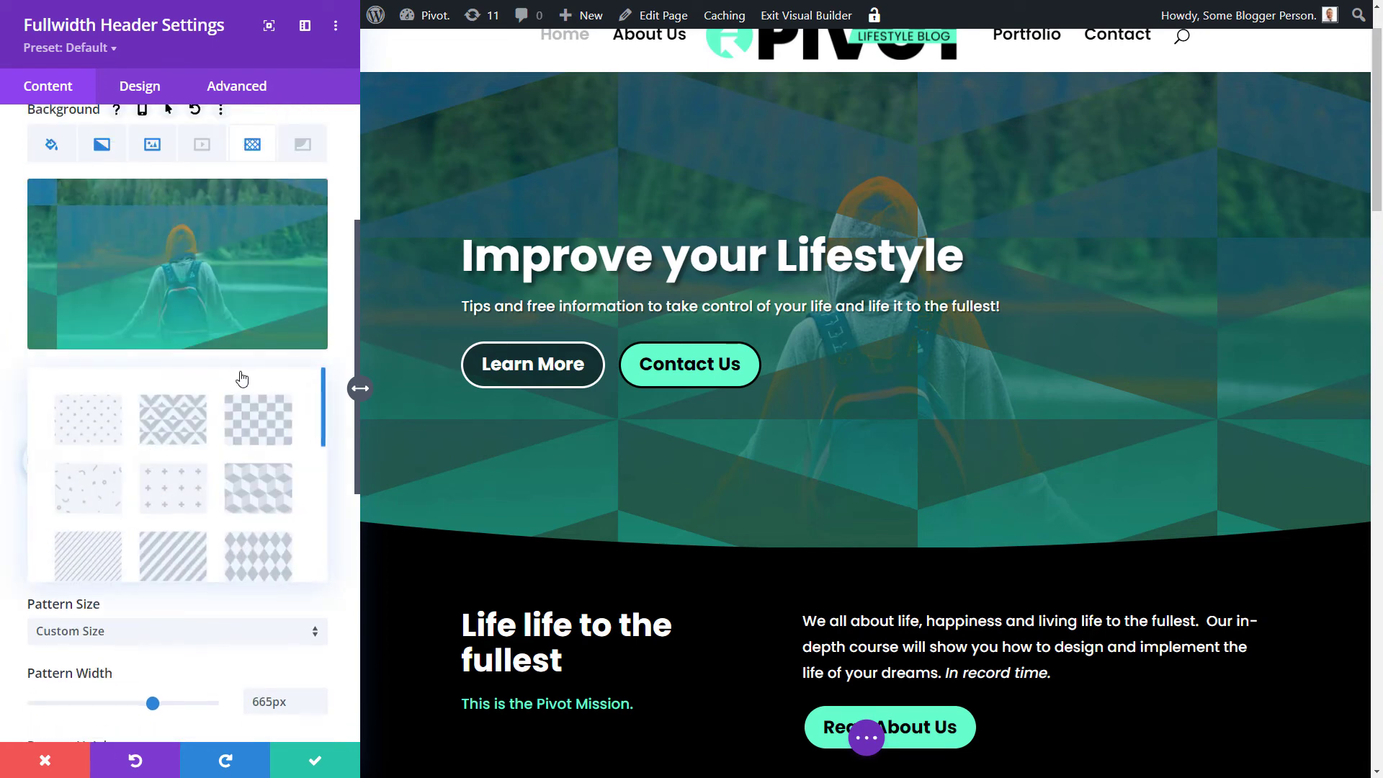
pyautogui.click(267, 493)
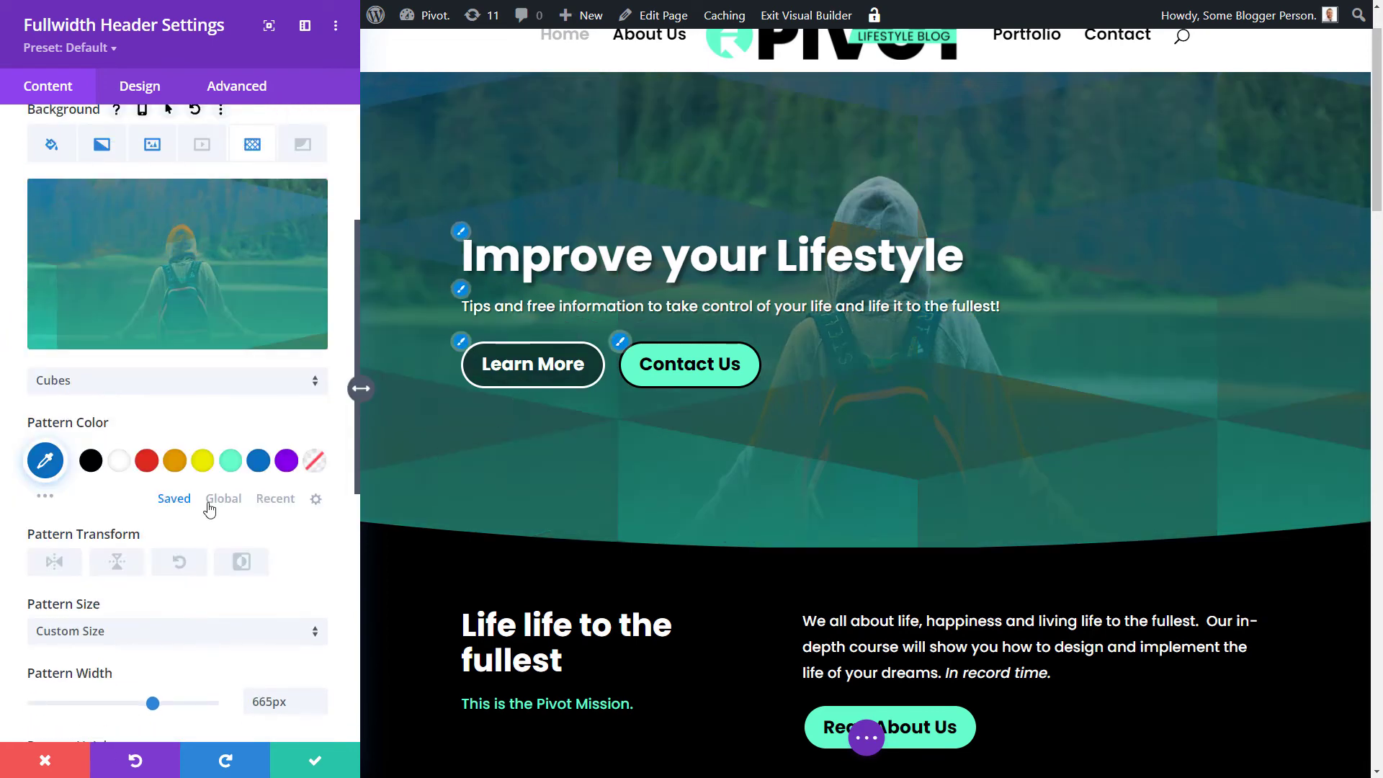
pyautogui.scroll(-2, 144, 540)
pyautogui.moveTo(134, 562); pyautogui.dragTo(90, 559)
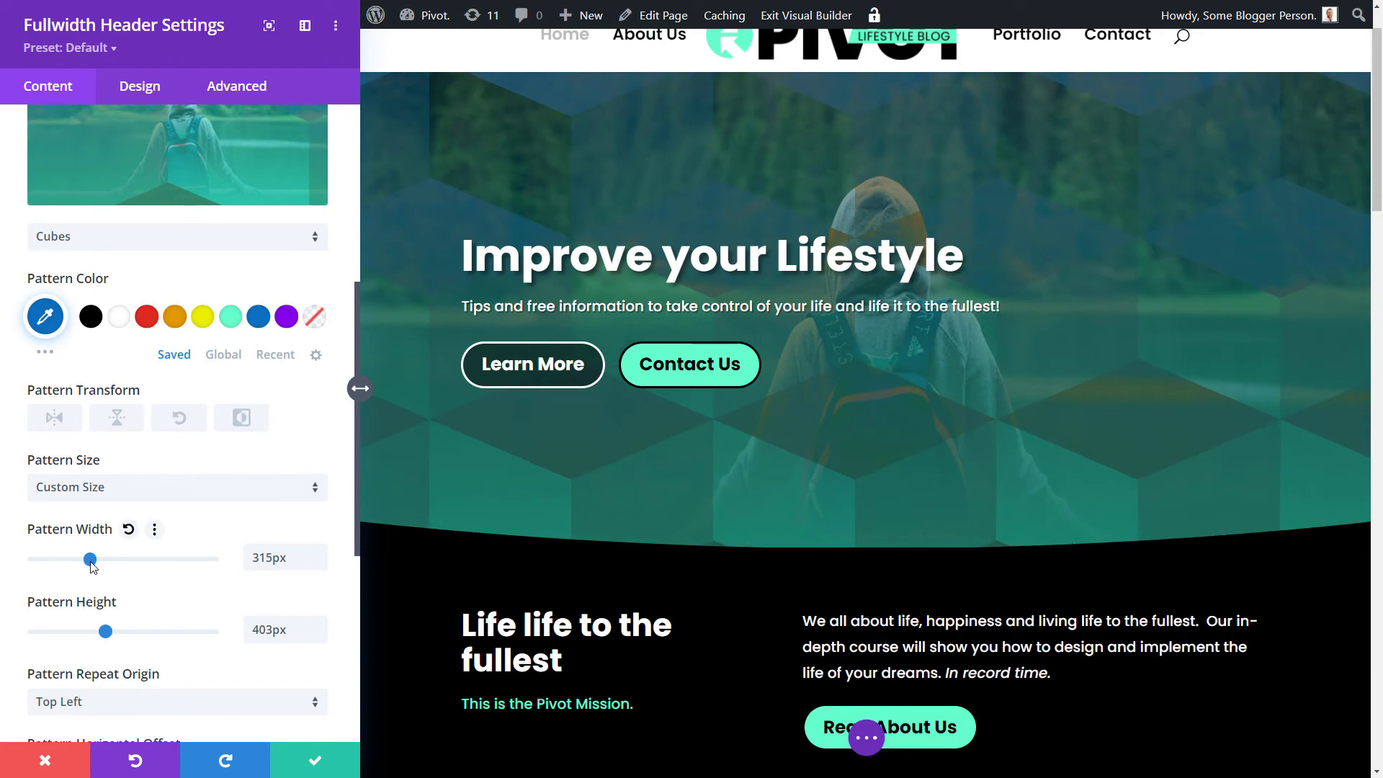
# Set the cube pattern's blend mode to Normal
pyautogui.click(79, 321)
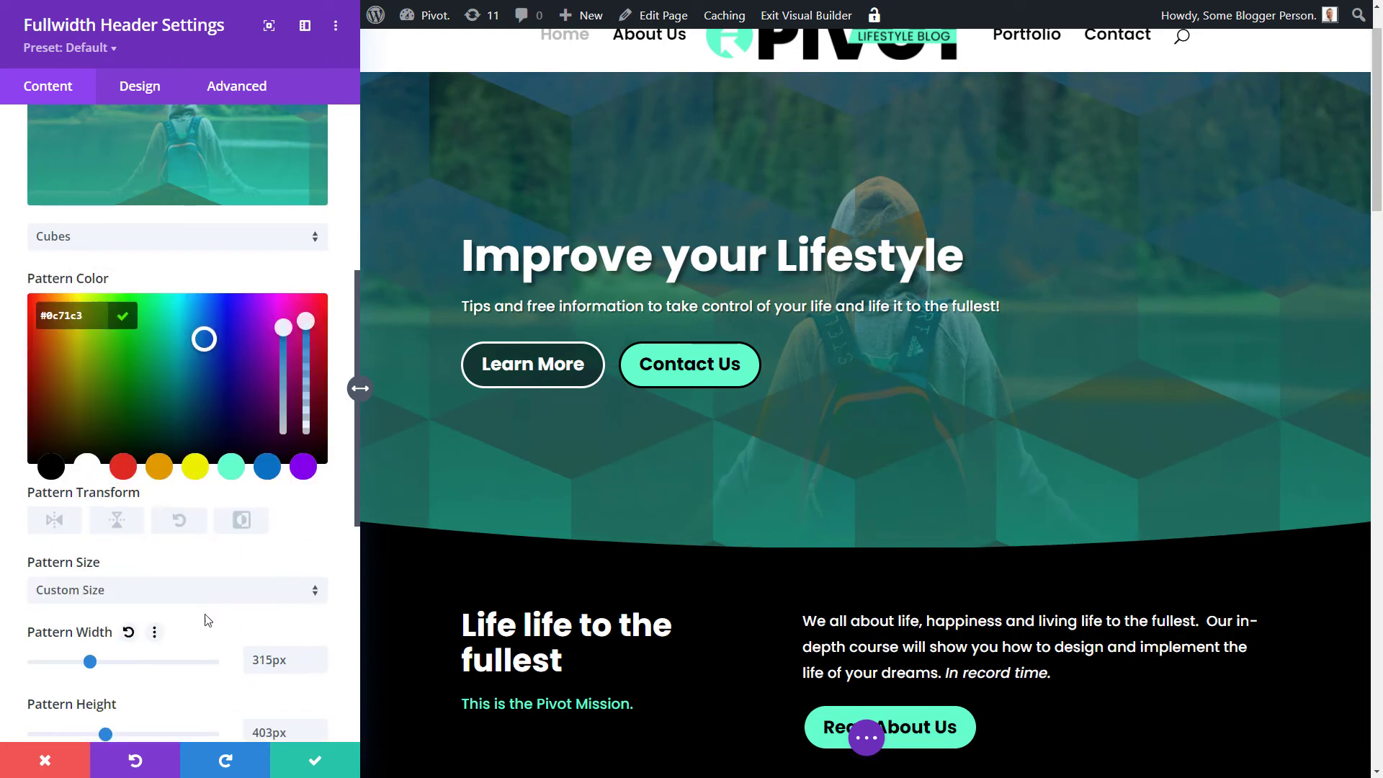
pyautogui.click(185, 524)
pyautogui.scroll(-4, 144, 576)
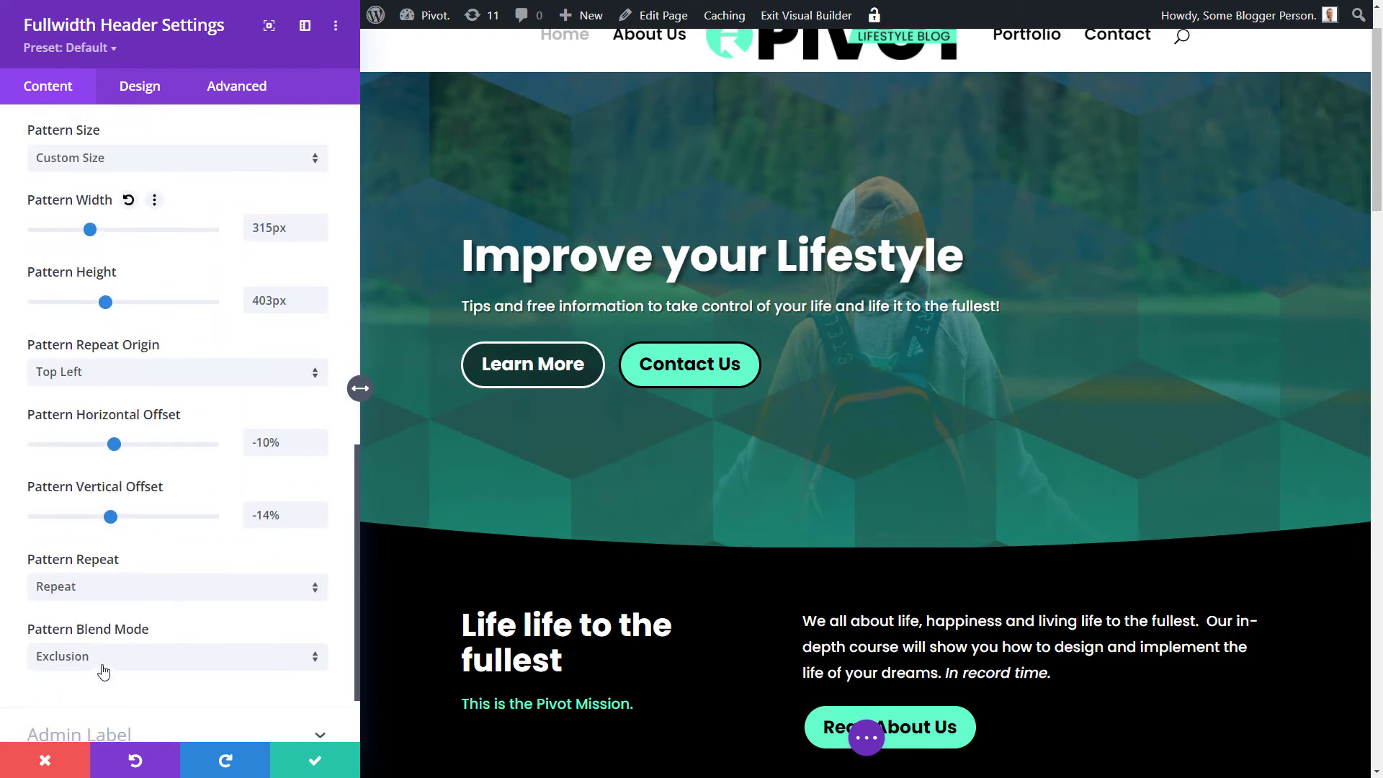
pyautogui.click(103, 667)
pyautogui.click(86, 203)
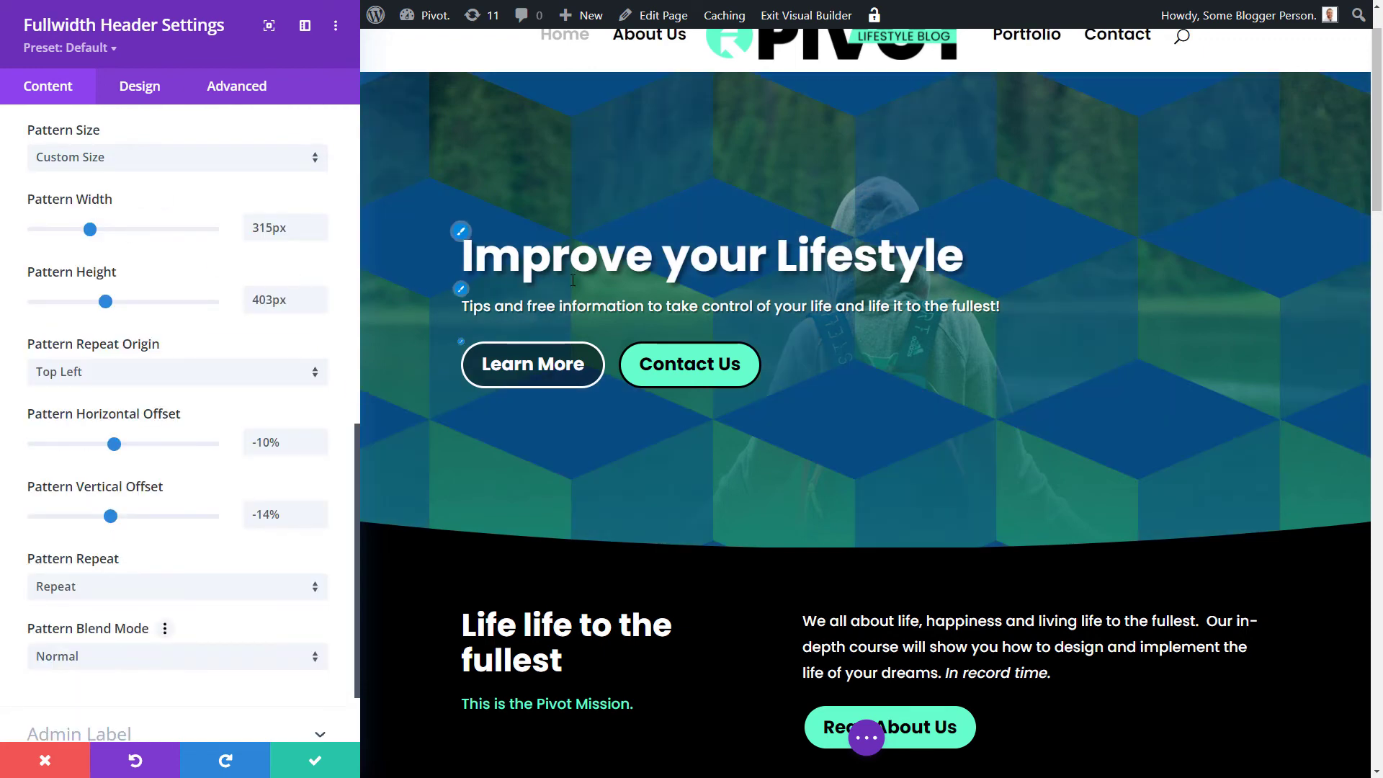
# Change the cube pattern's color to the saved mint green swatch (#66ffcc)
pyautogui.scroll(1, 658, 455)
pyautogui.scroll(4, 357, 386)
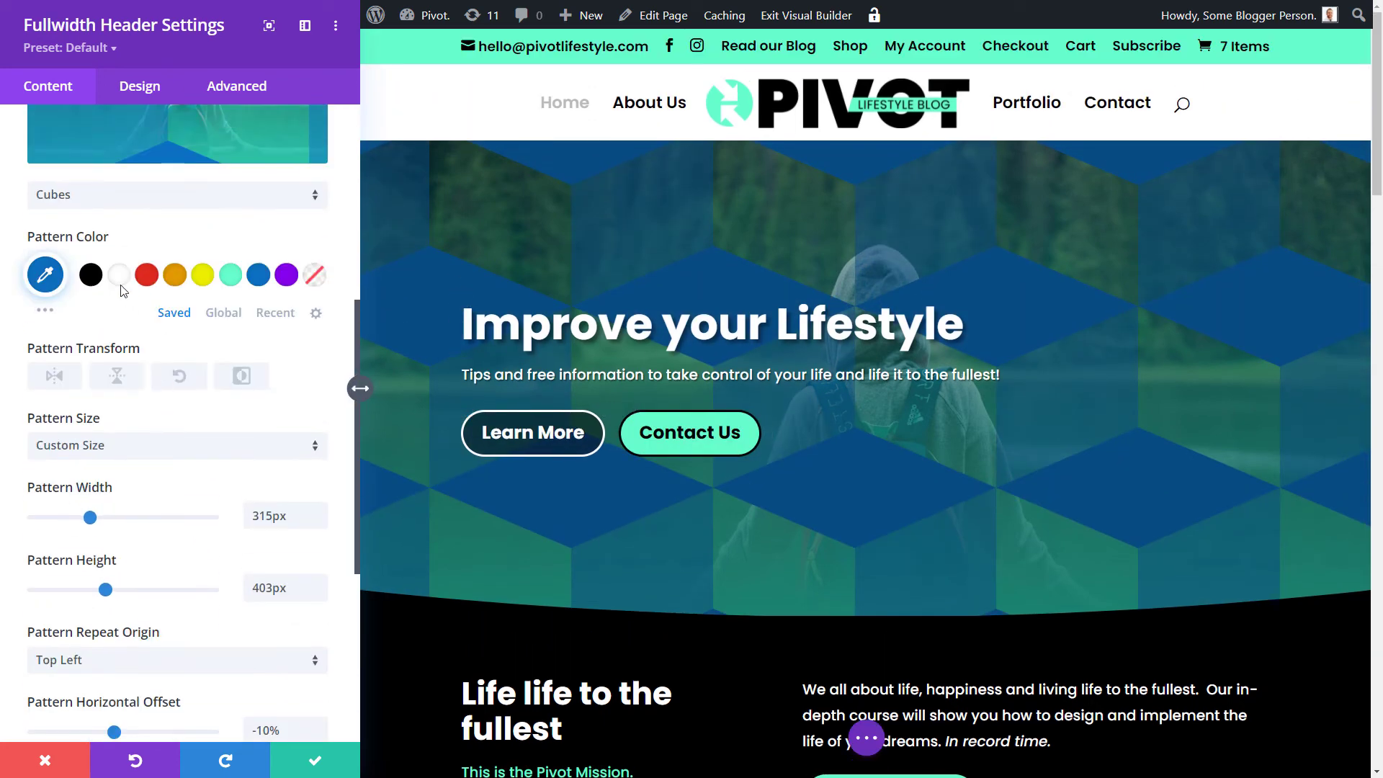
pyautogui.click(230, 277)
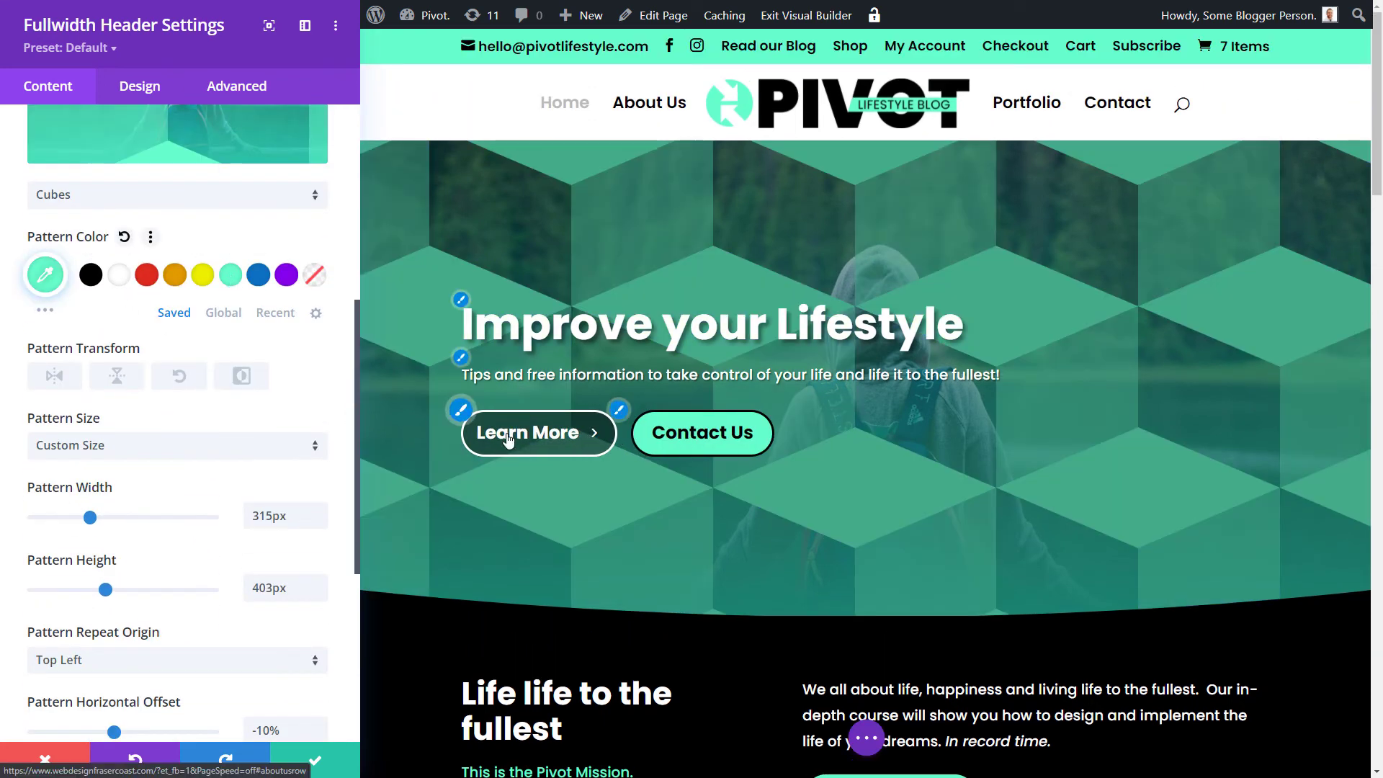
# Try the Scallops pattern on the header background
pyautogui.scroll(2, 192, 519)
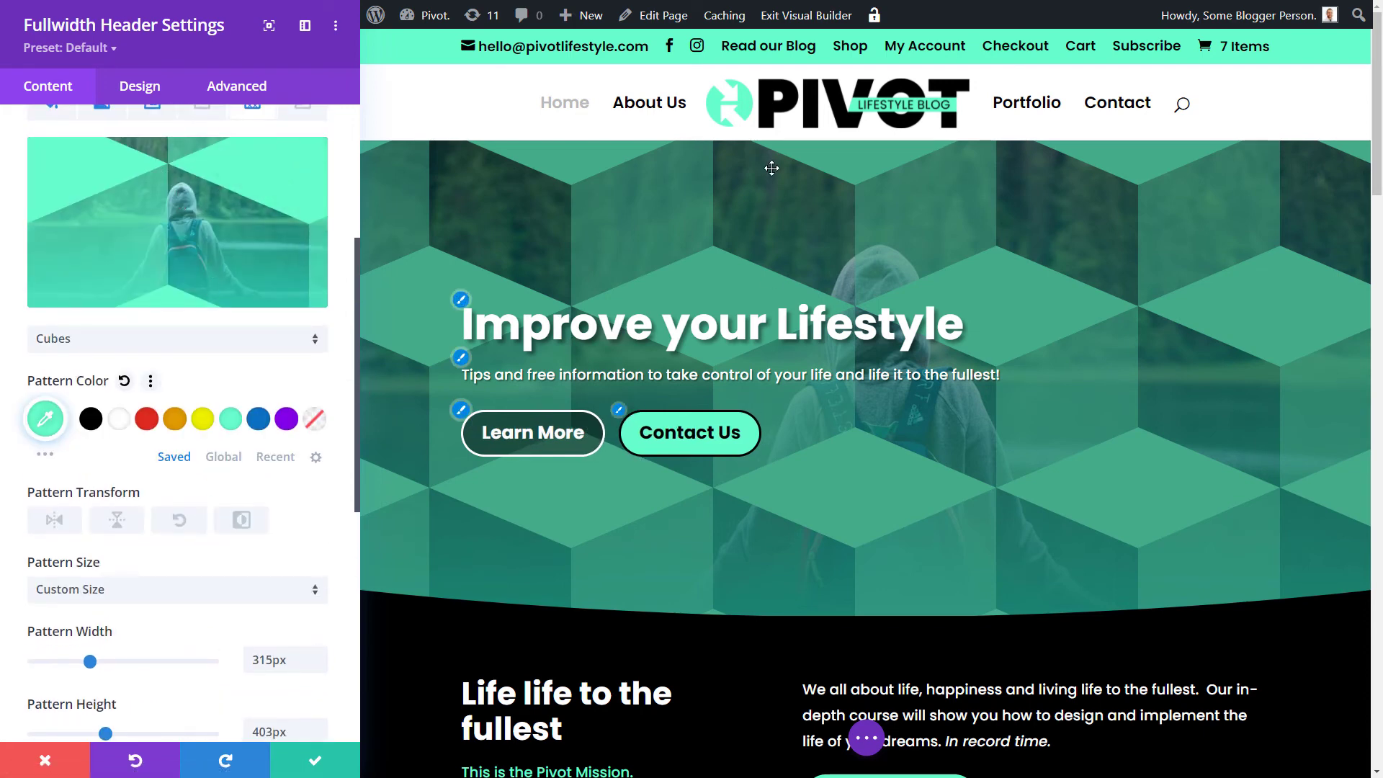
pyautogui.click(135, 341)
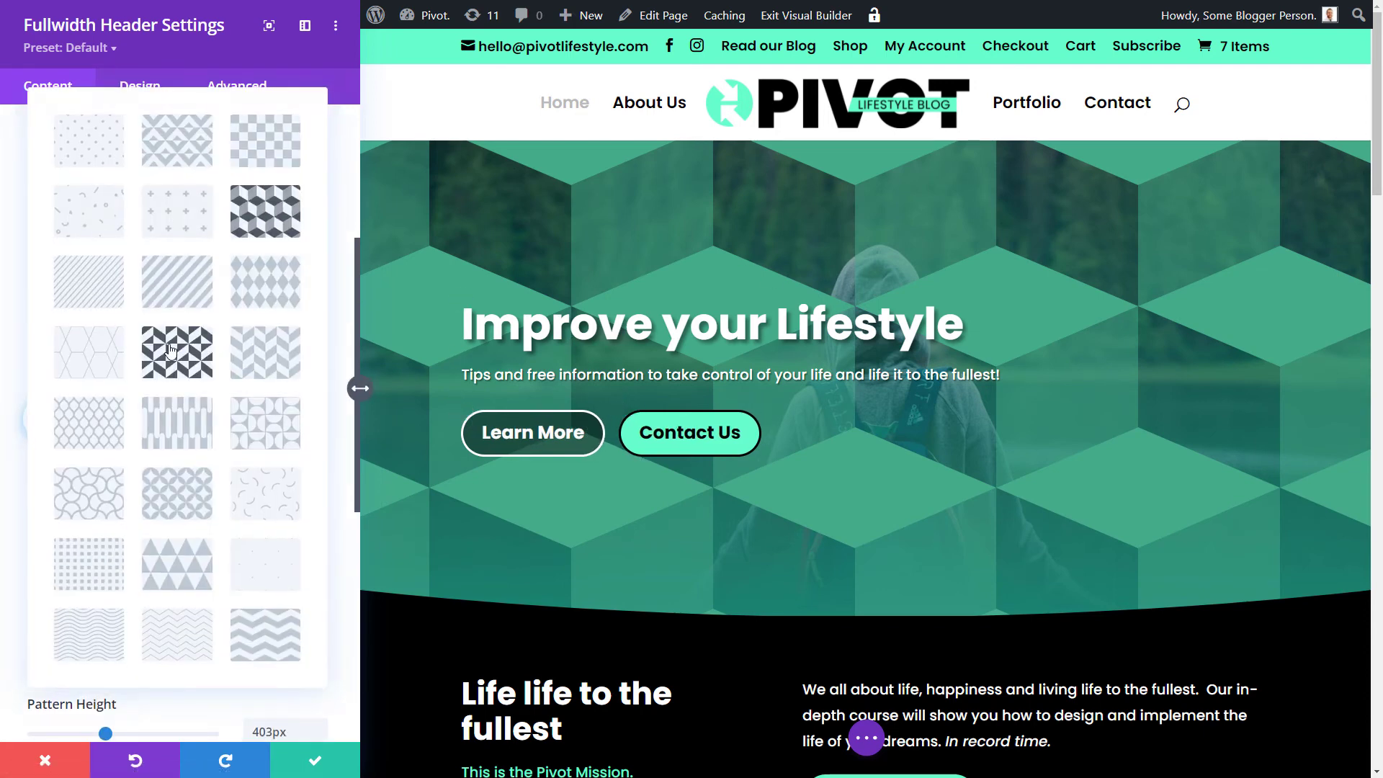
pyautogui.click(119, 494)
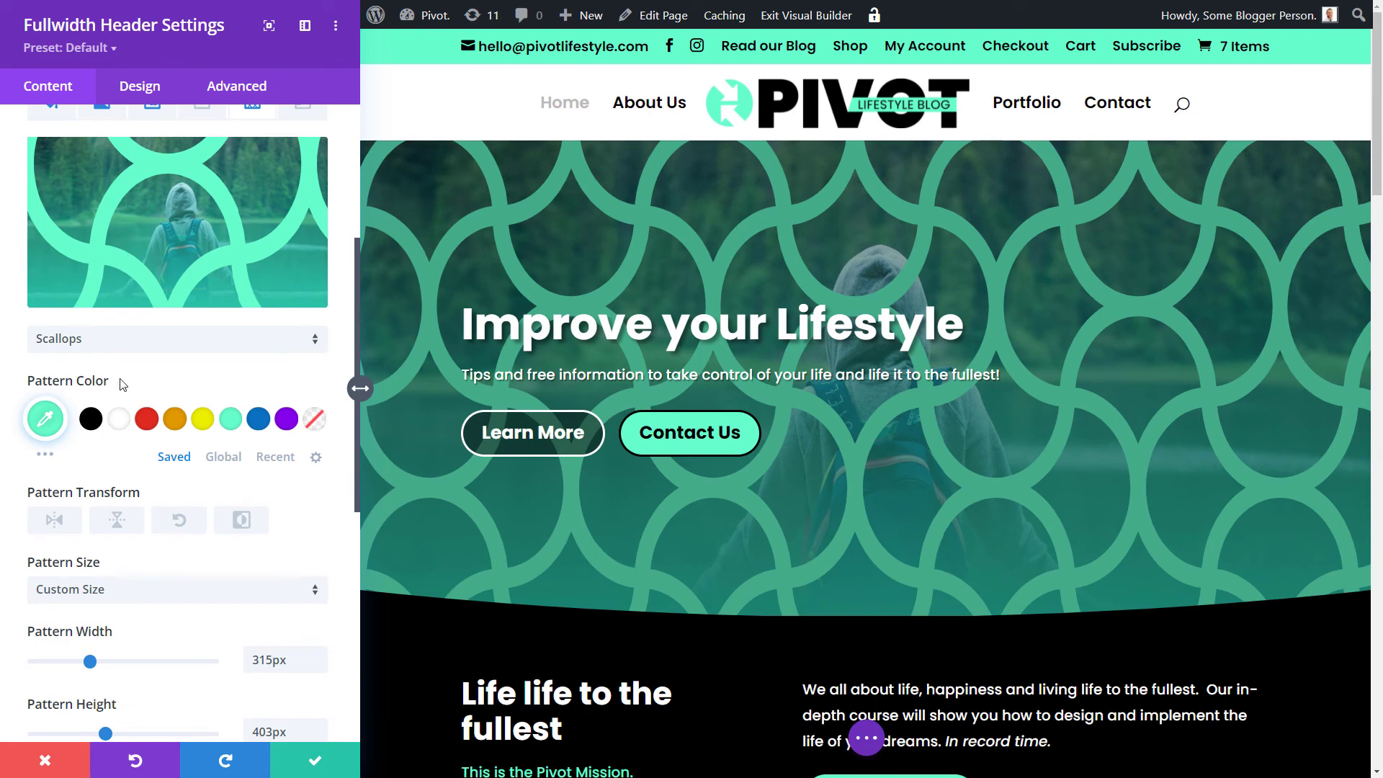
# Change the background pattern to Zig Zag and greatly reduce its pattern height for flatter, narrower bands
pyautogui.click(129, 338)
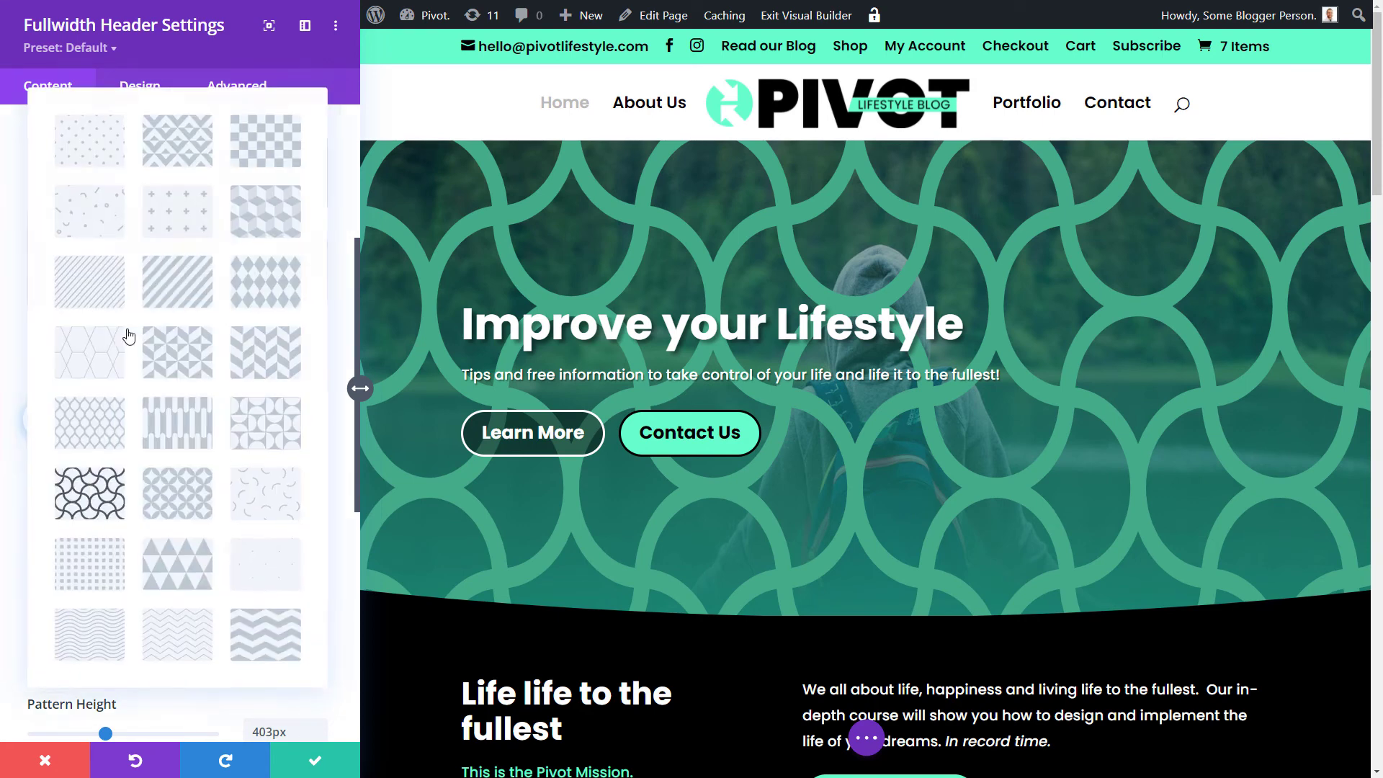
pyautogui.click(267, 628)
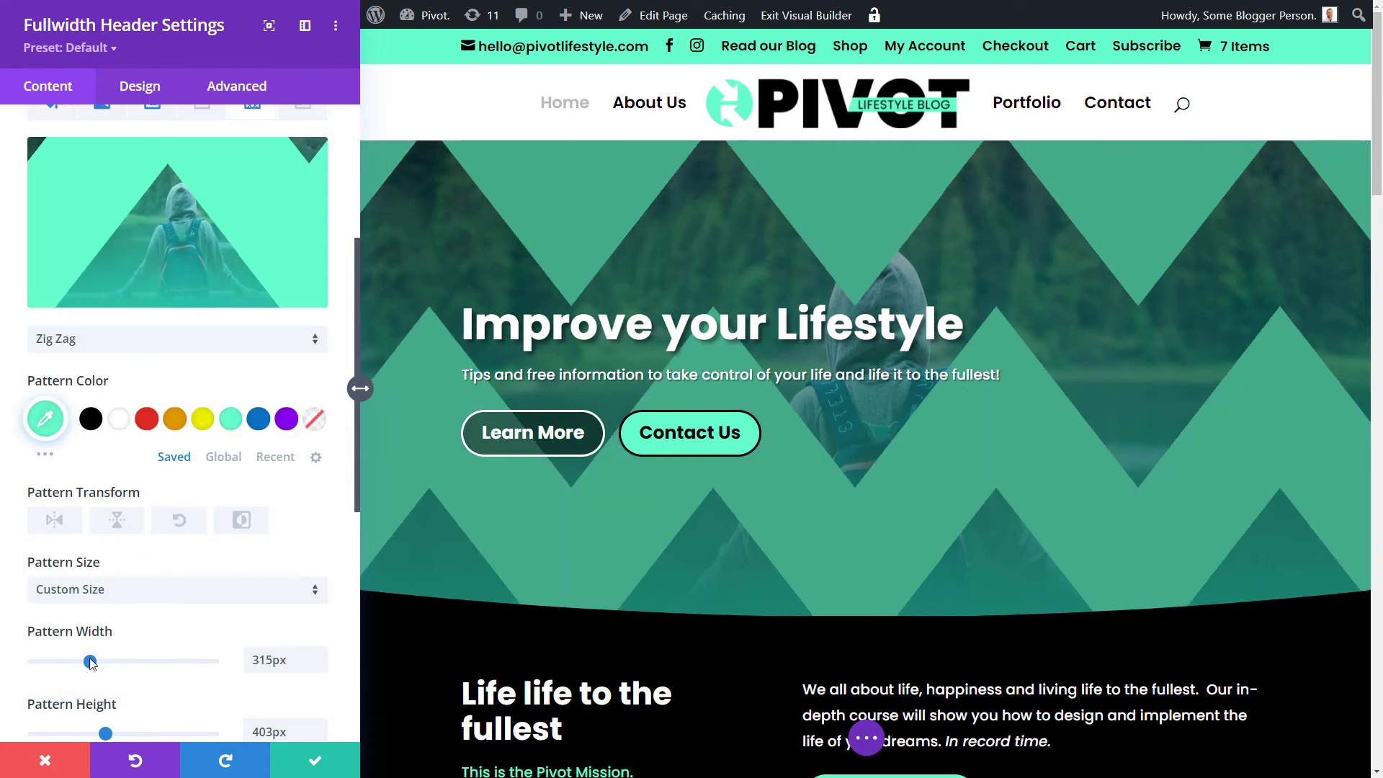
pyautogui.moveTo(105, 732); pyautogui.dragTo(51, 726)
# Lower the opacity of the zigzag pattern's mint green color to 0.21
pyautogui.click(41, 447)
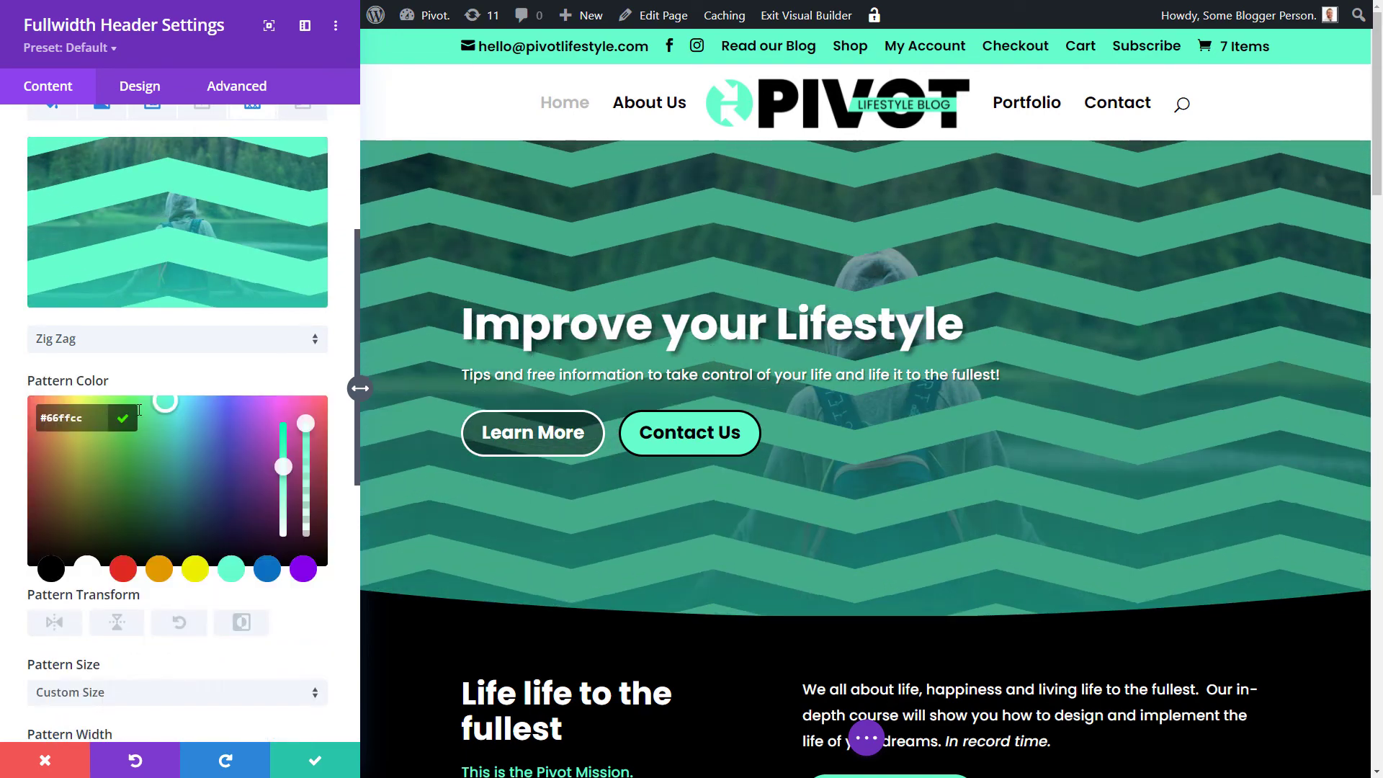
pyautogui.moveTo(306, 425); pyautogui.dragTo(306, 455)
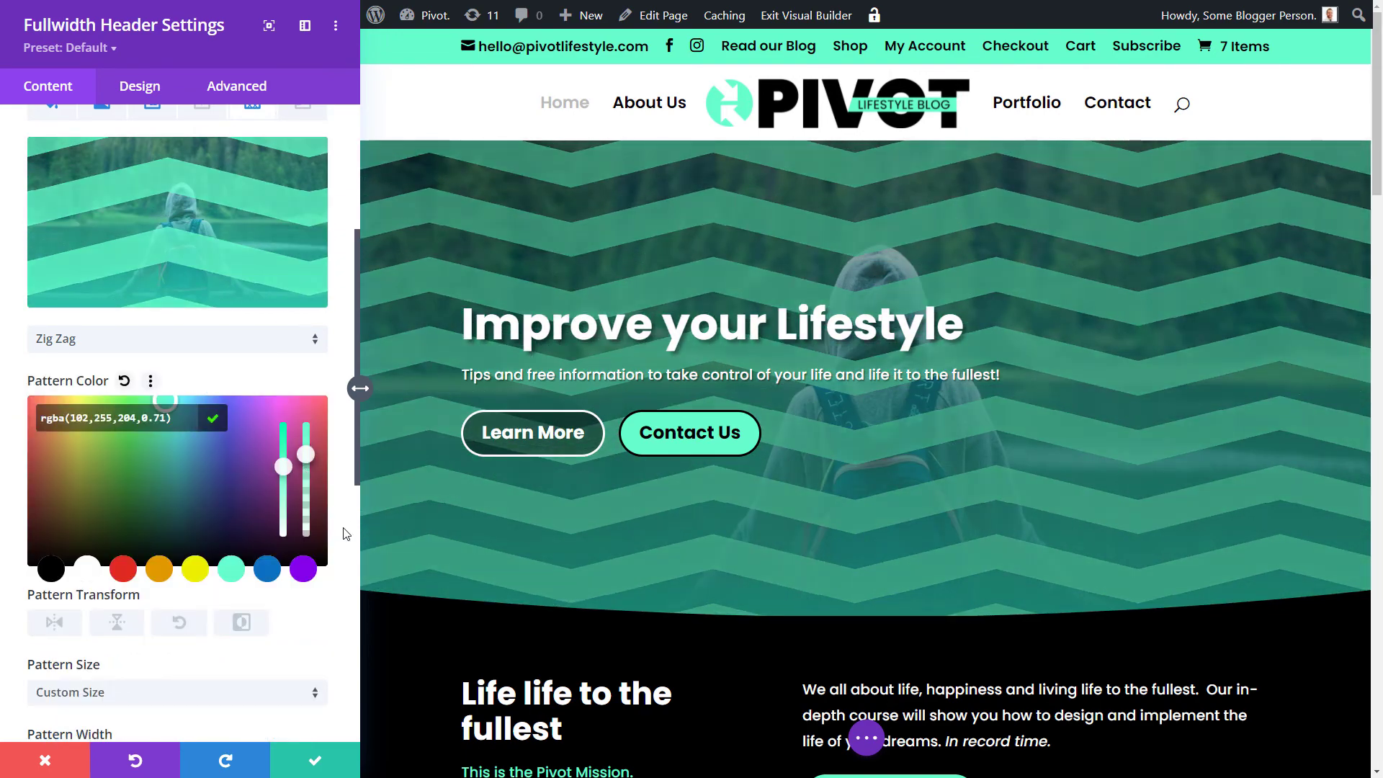
pyautogui.scroll(-3, 154, 449)
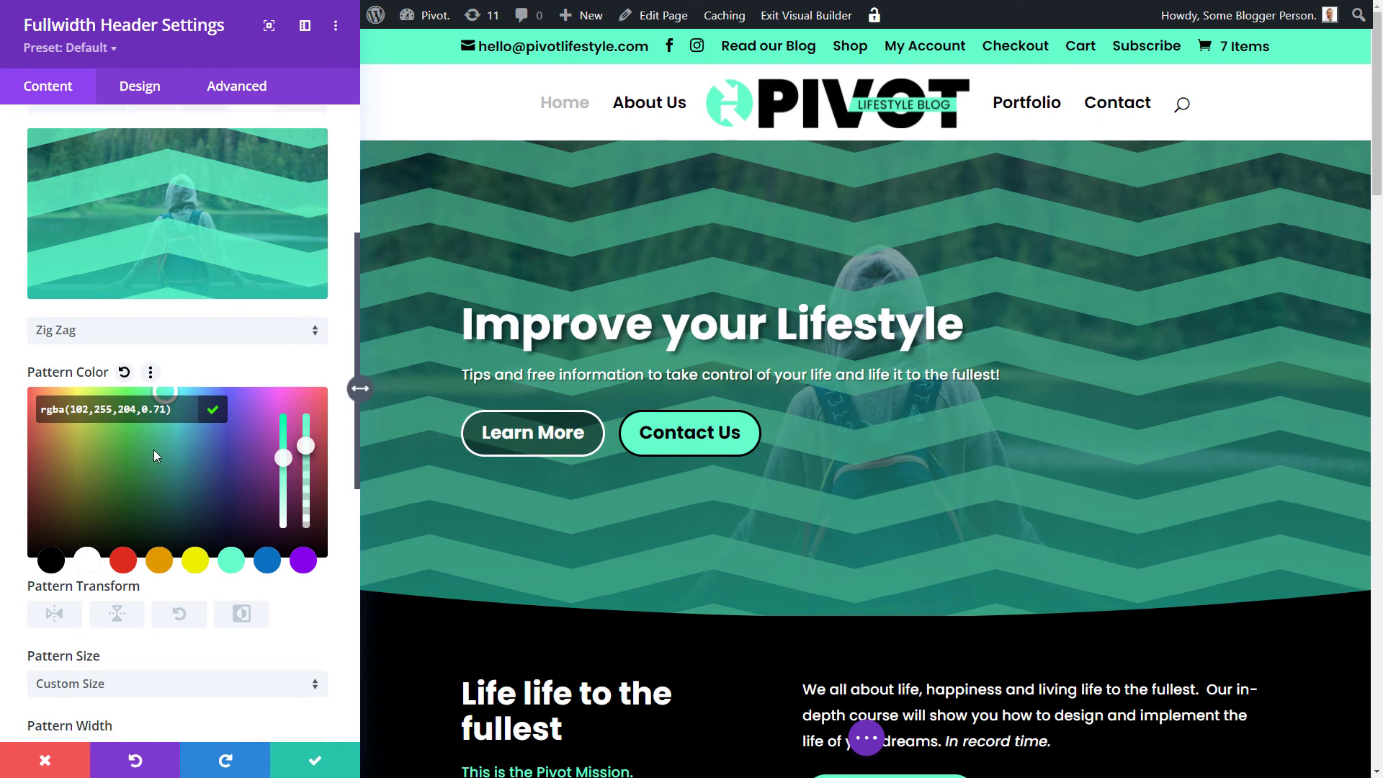
pyautogui.scroll(5, 200, 548)
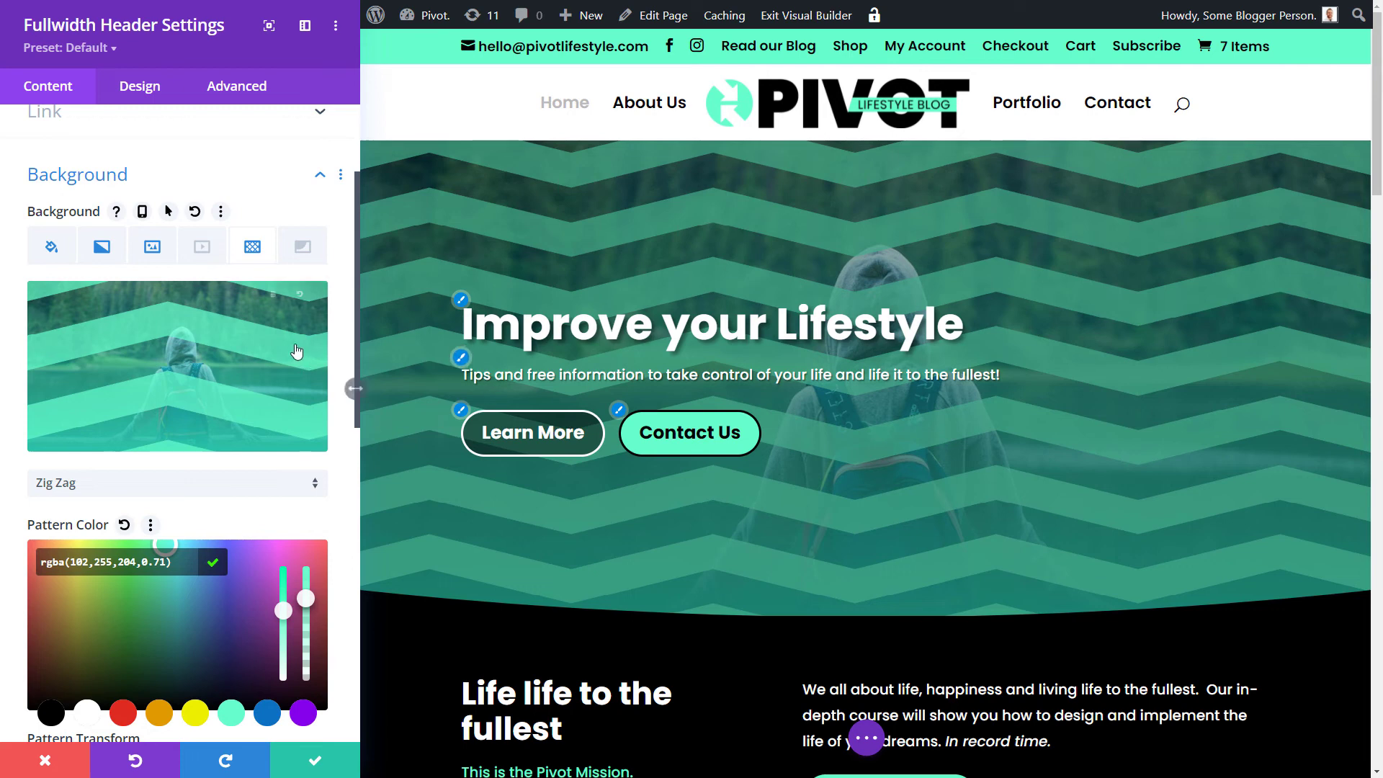
pyautogui.moveTo(303, 613); pyautogui.dragTo(303, 668)
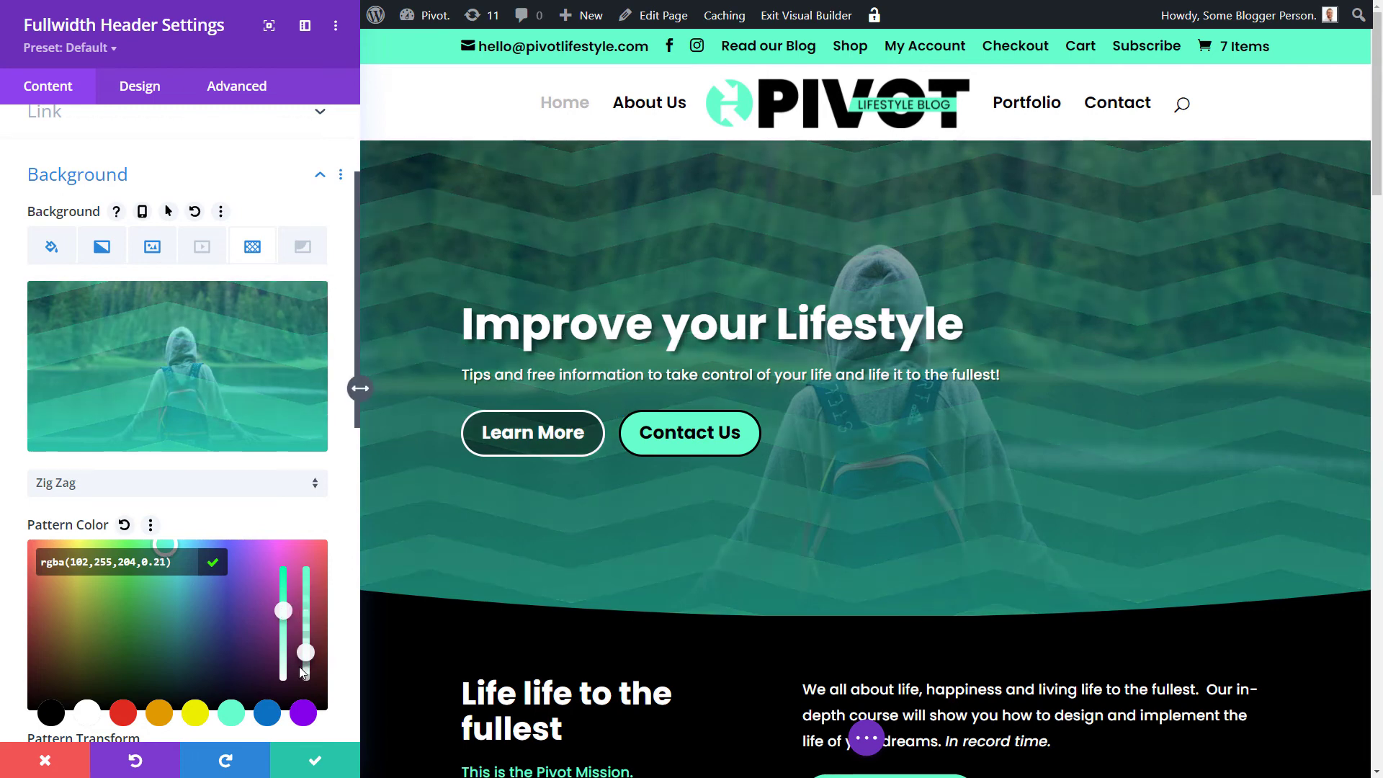
# Add a Layer Blob background mask to the header and color it black with 0.63 opacity
pyautogui.click(303, 246)
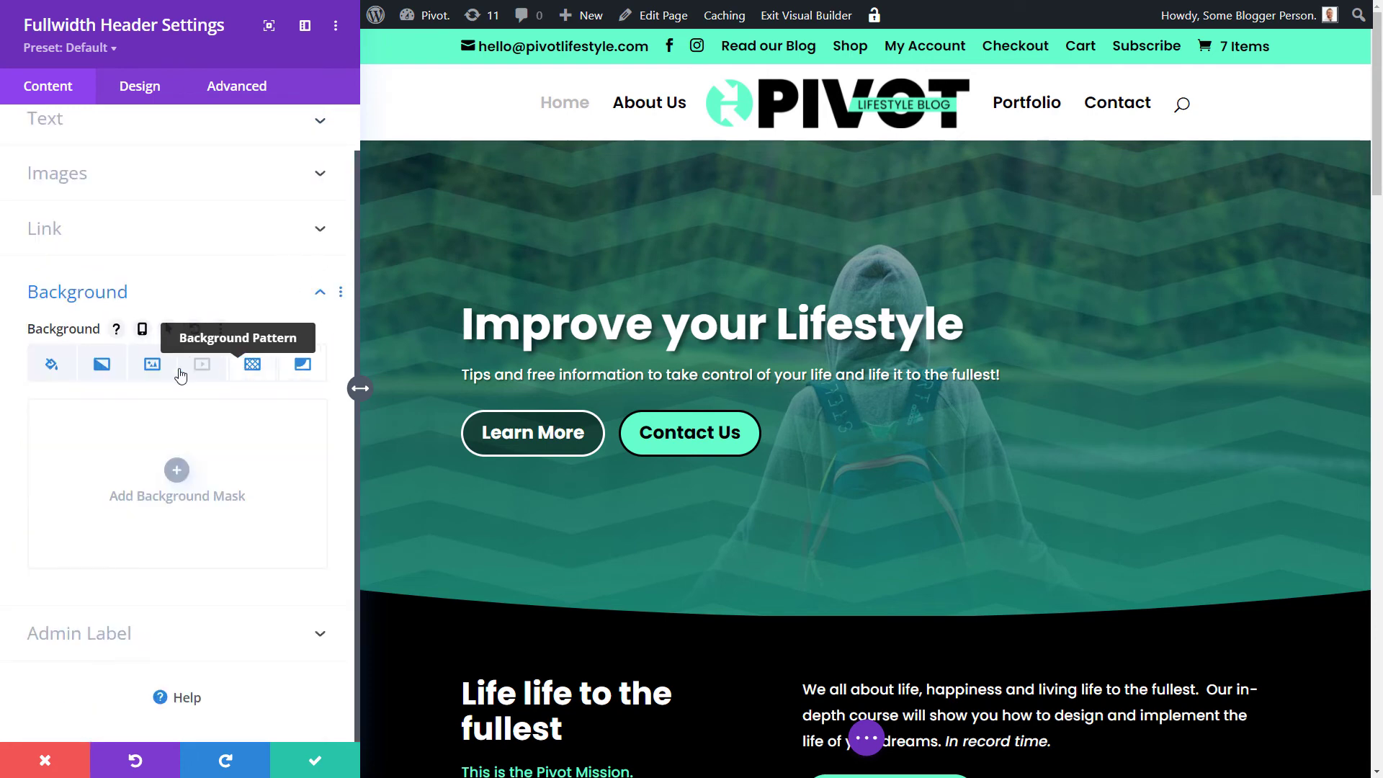
pyautogui.click(177, 477)
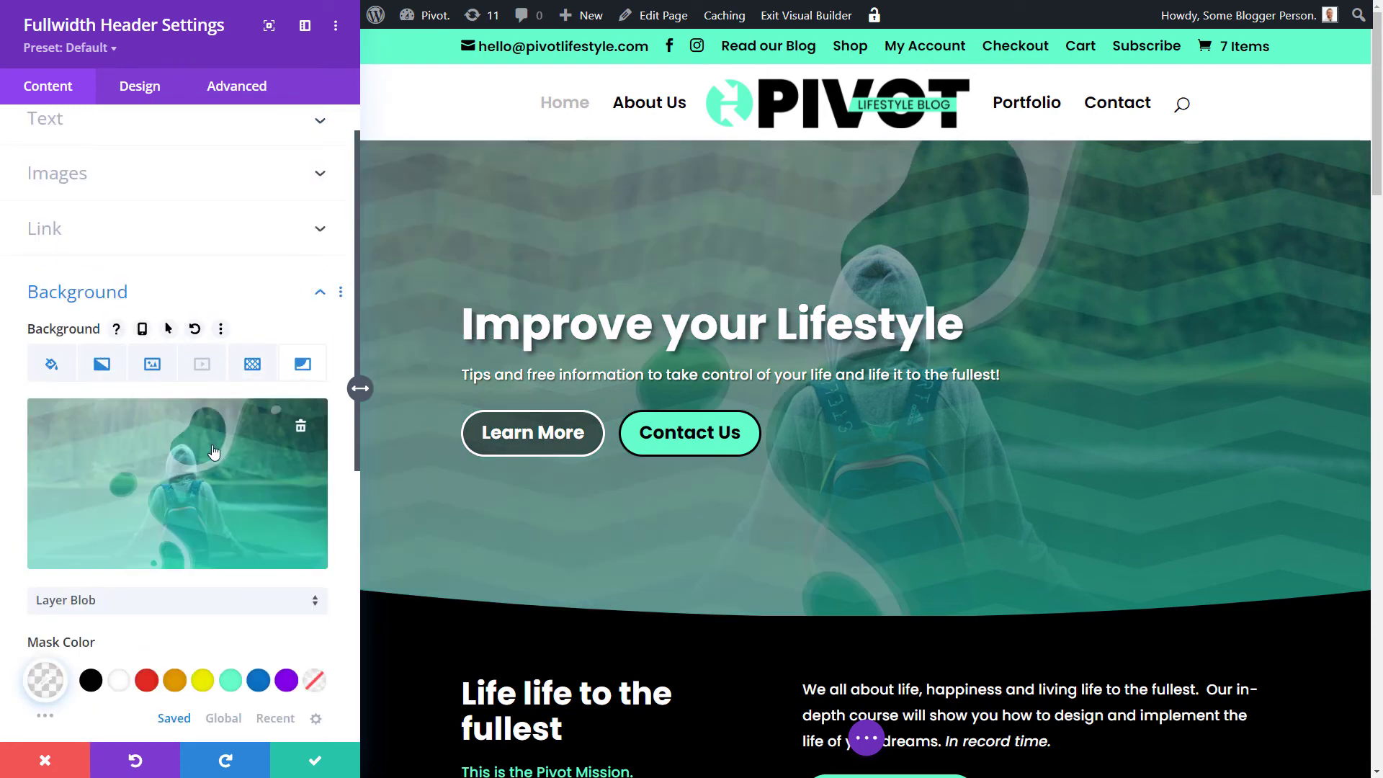
pyautogui.scroll(-2, 213, 452)
pyautogui.click(93, 544)
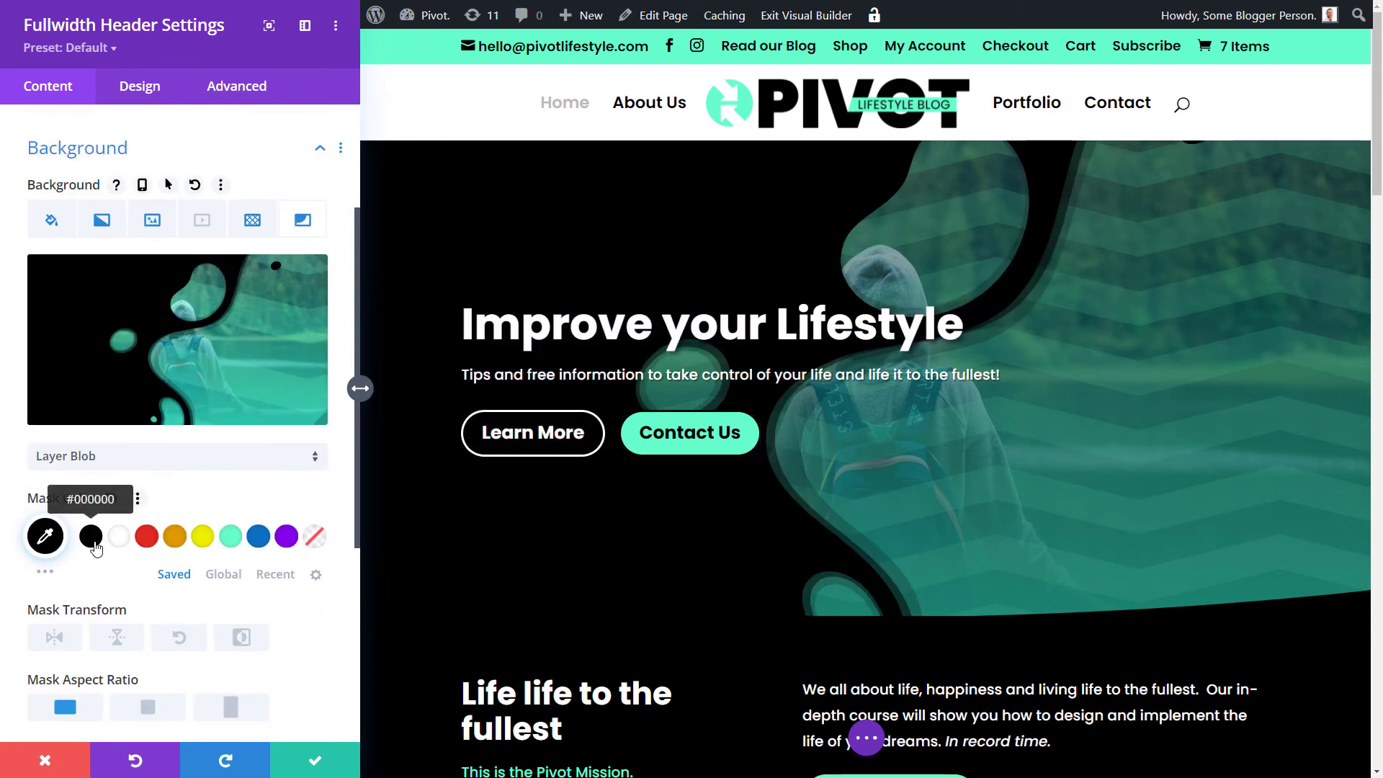
pyautogui.click(49, 544)
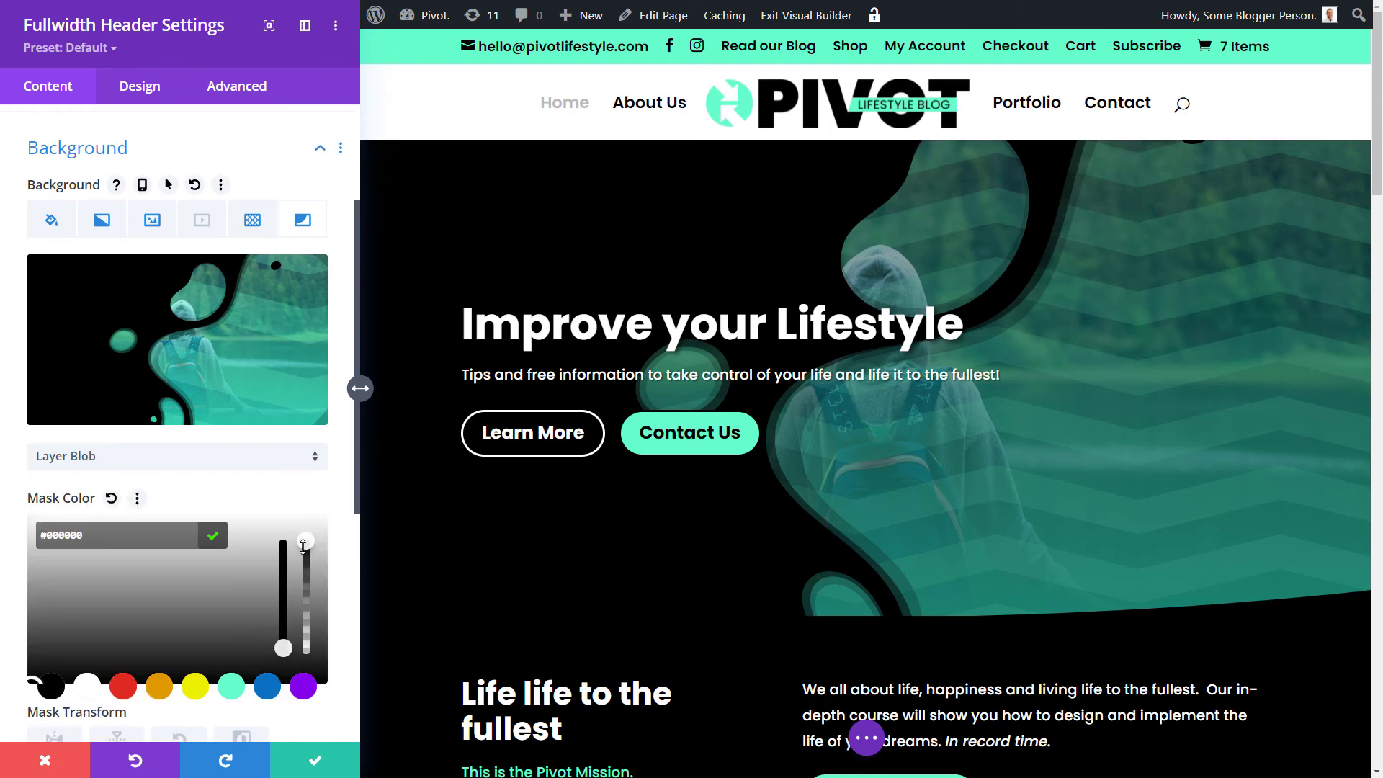
pyautogui.click(310, 580)
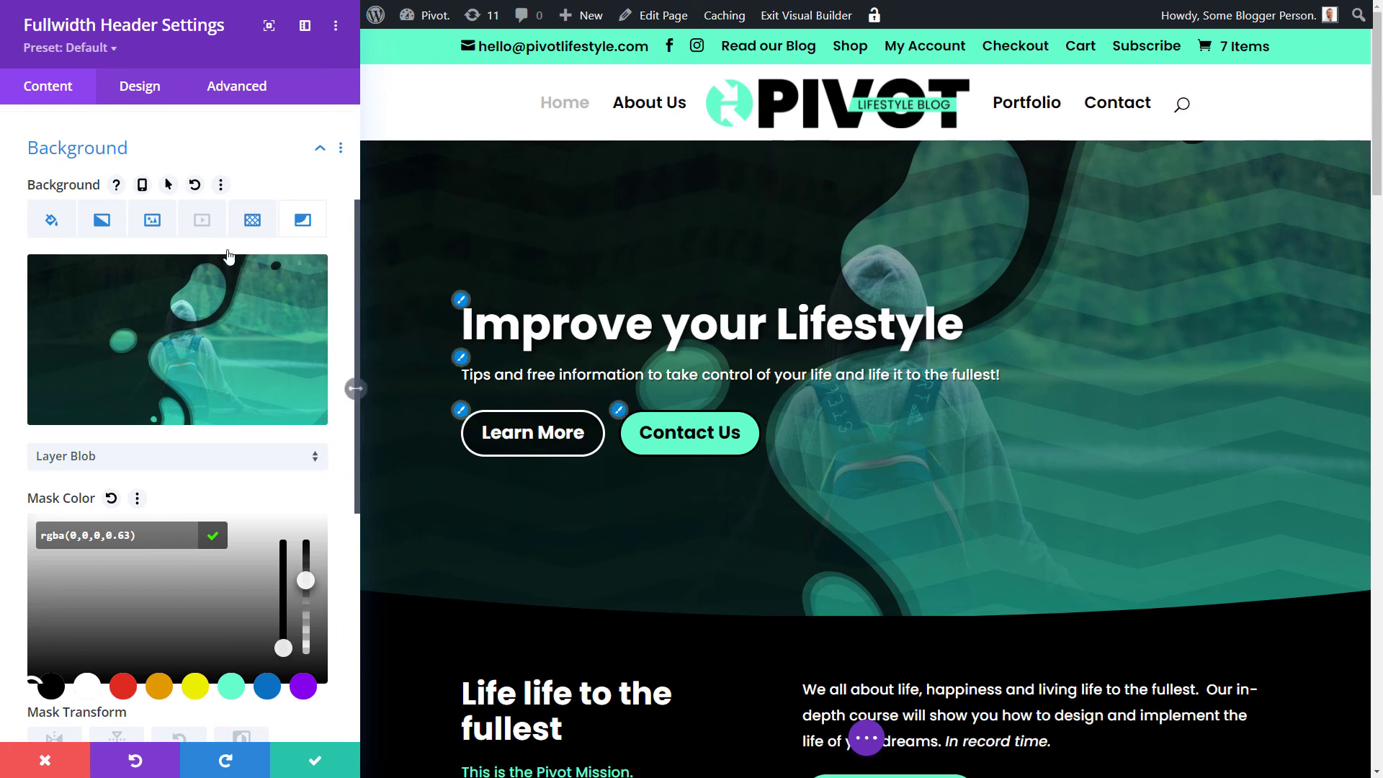
# Replace the header's background image with the media library's desk photo of laptop and camera, and save the module settings
pyautogui.click(152, 220)
pyautogui.click(282, 344)
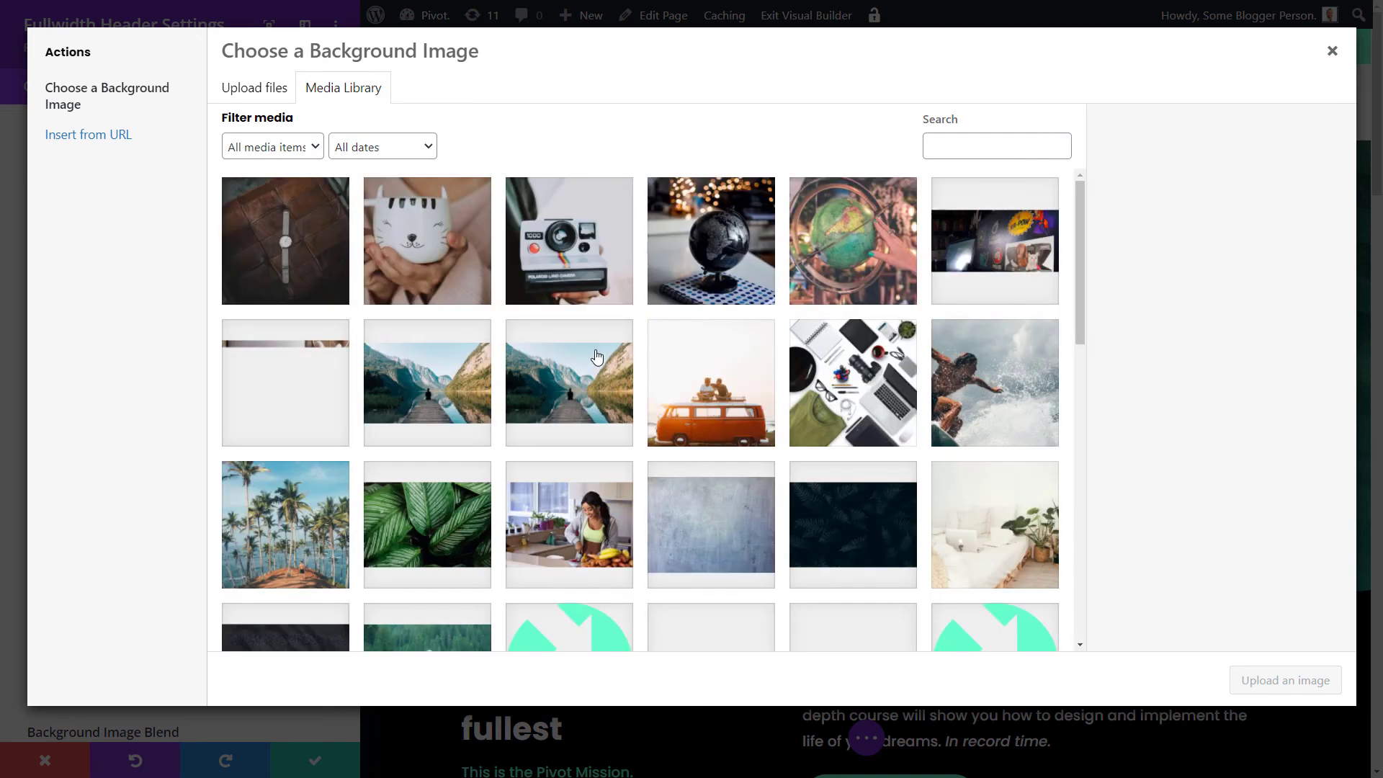
pyautogui.click(846, 396)
pyautogui.click(1284, 680)
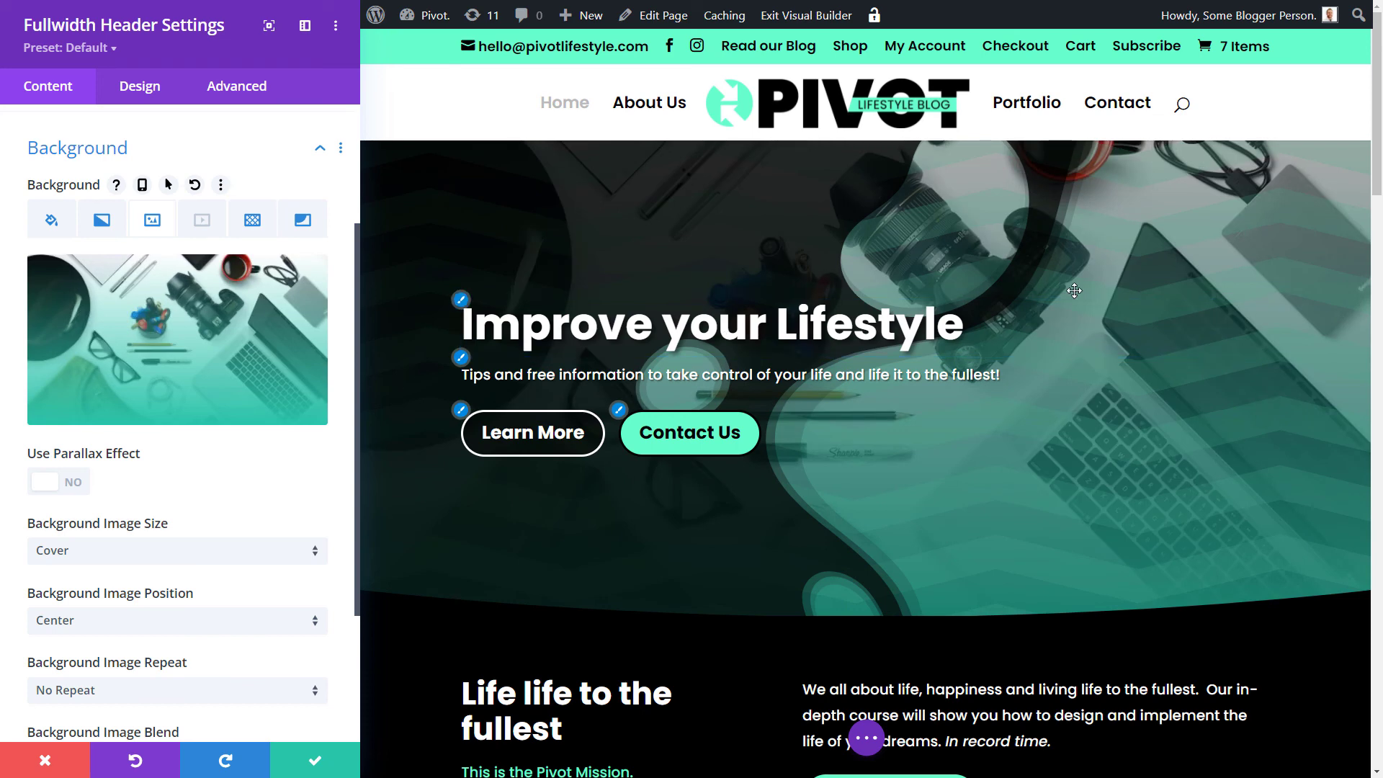
pyautogui.click(349, 762)
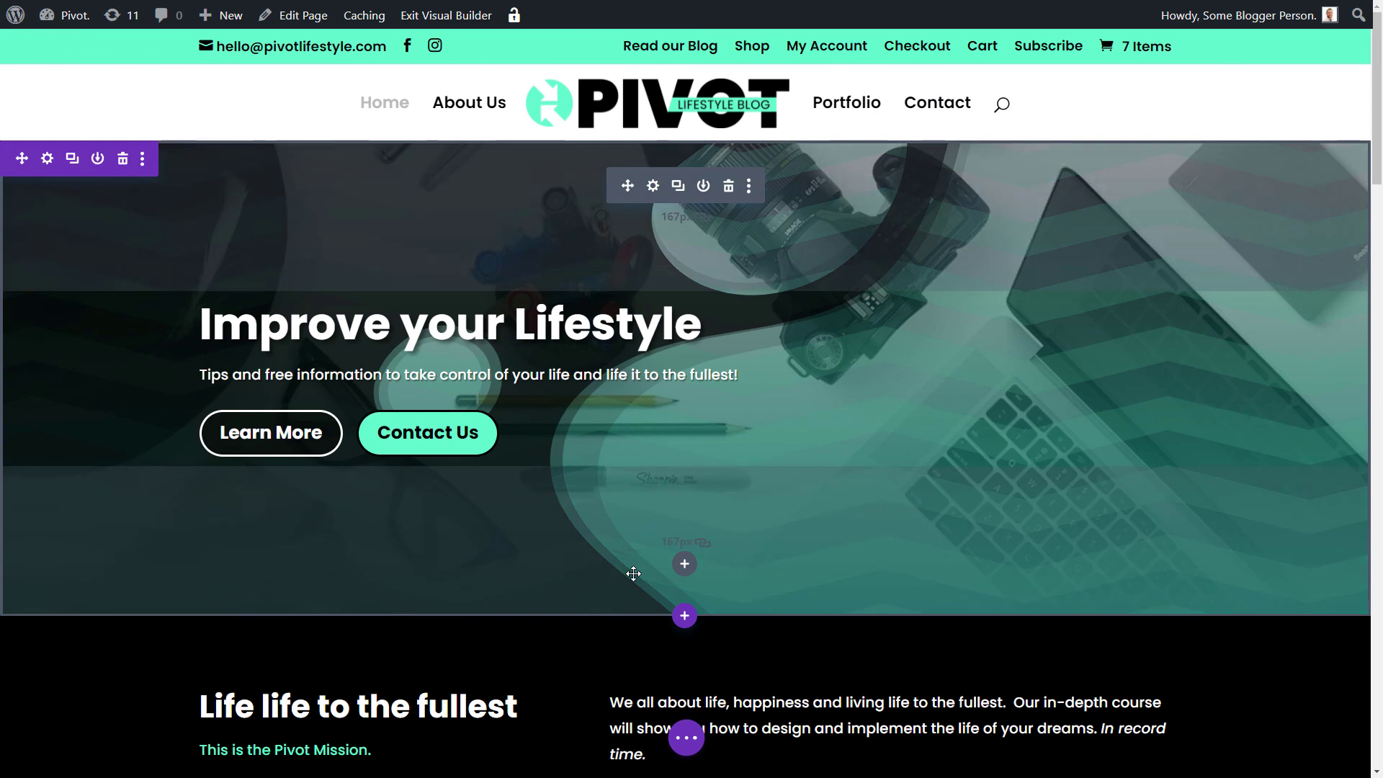